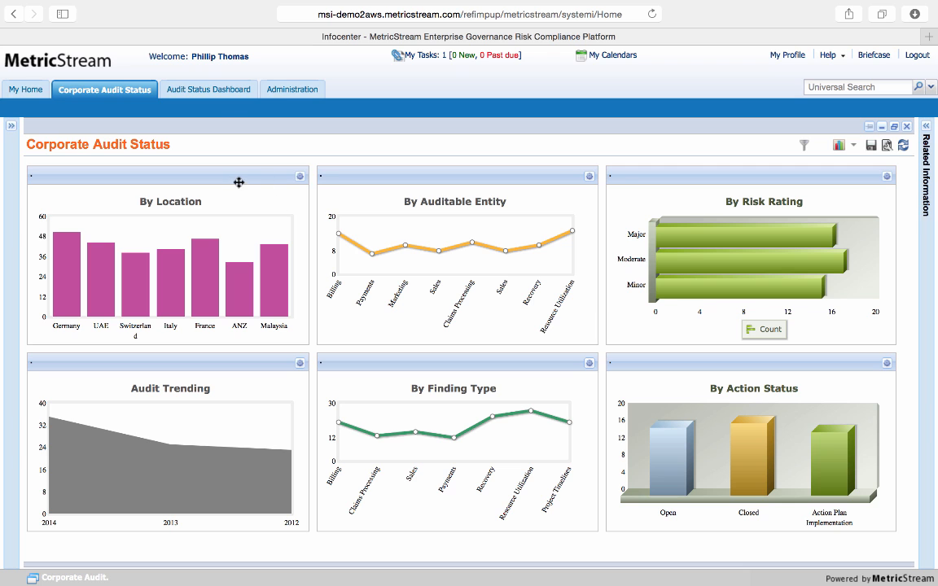
Rearrange the Corporate Audit Status dashboard, moving By Location to the middle of the first row and By Auditable Entity to the second row's start
left_click_drag(217, 175, 507, 188)
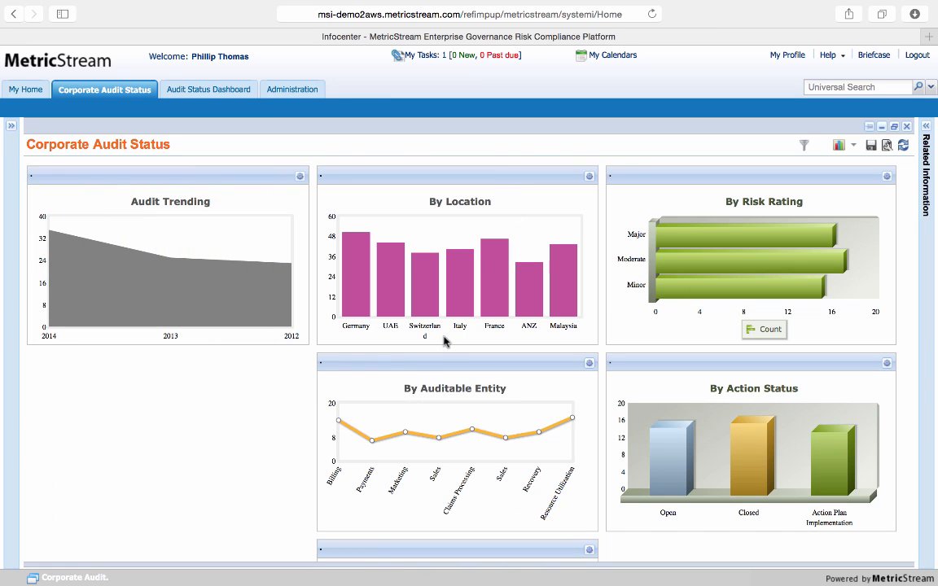
left_click_drag(440, 362, 227, 357)
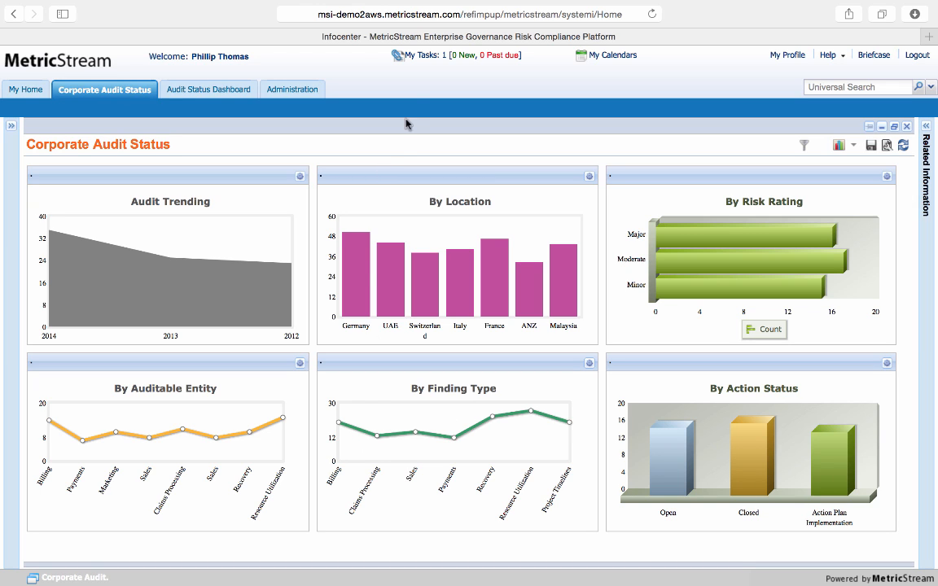
Open the monthly calendar view of personal calendars
left_click(425, 64)
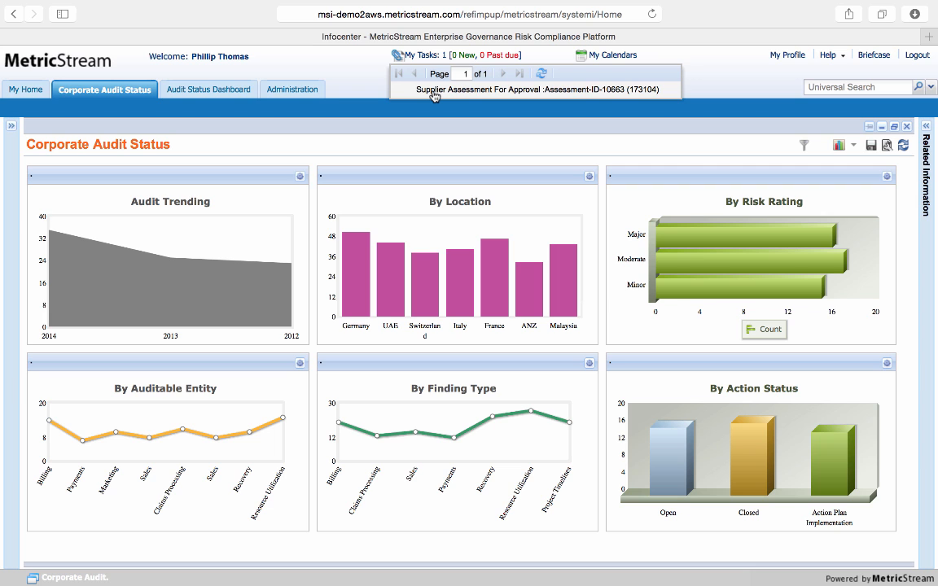
left_click(624, 62)
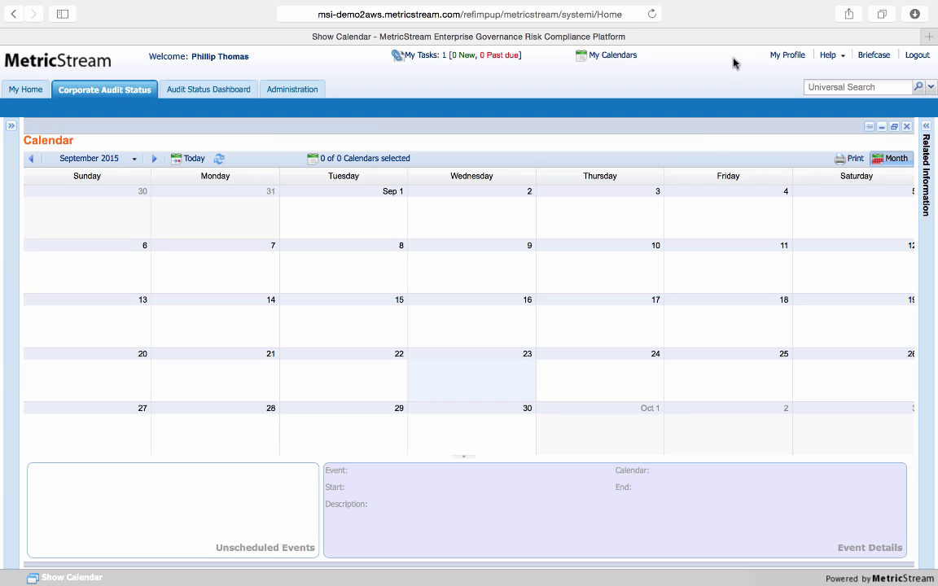
Check the help and search options, and open the Advanced Search form
left_click(828, 54)
mouse_move(847, 95)
left_click(861, 84)
left_click(929, 86)
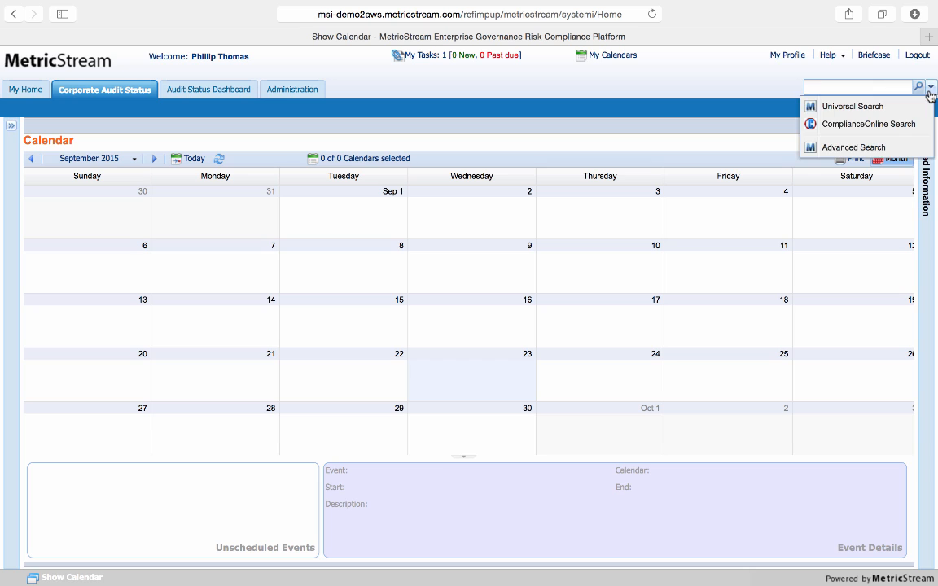
left_click(892, 146)
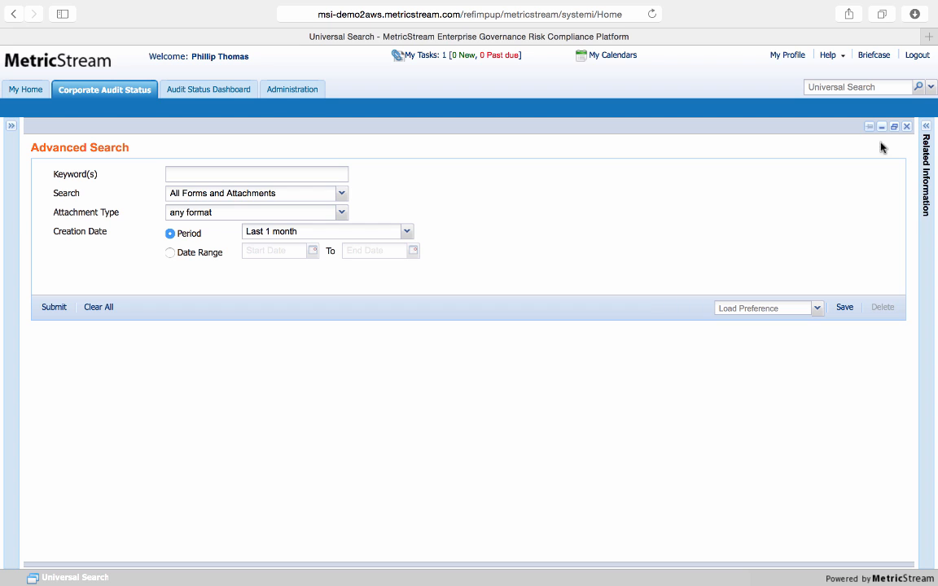
Return to the Corporate Audit Status dashboard and examine its data for Italy and for France using the By Location chart
left_click(130, 93)
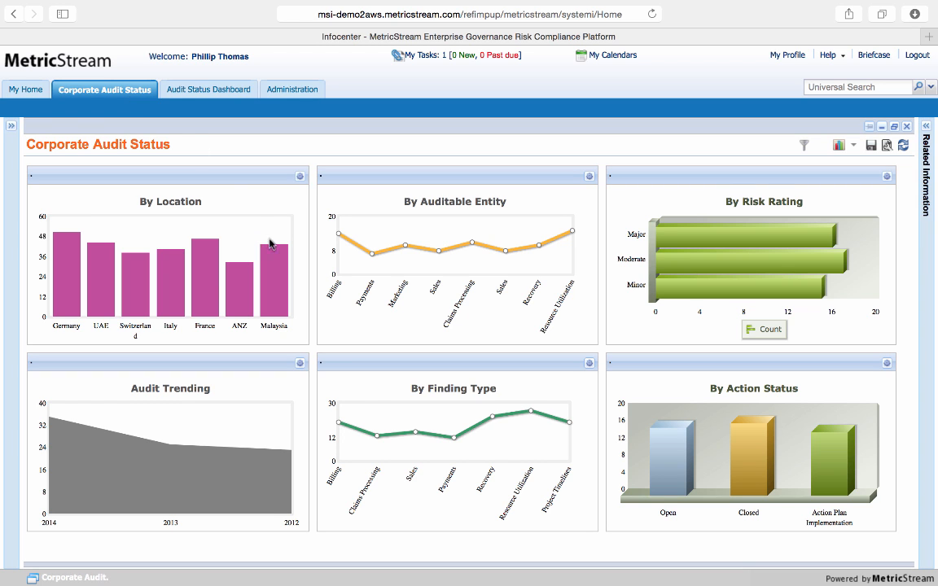
mouse_move(177, 288)
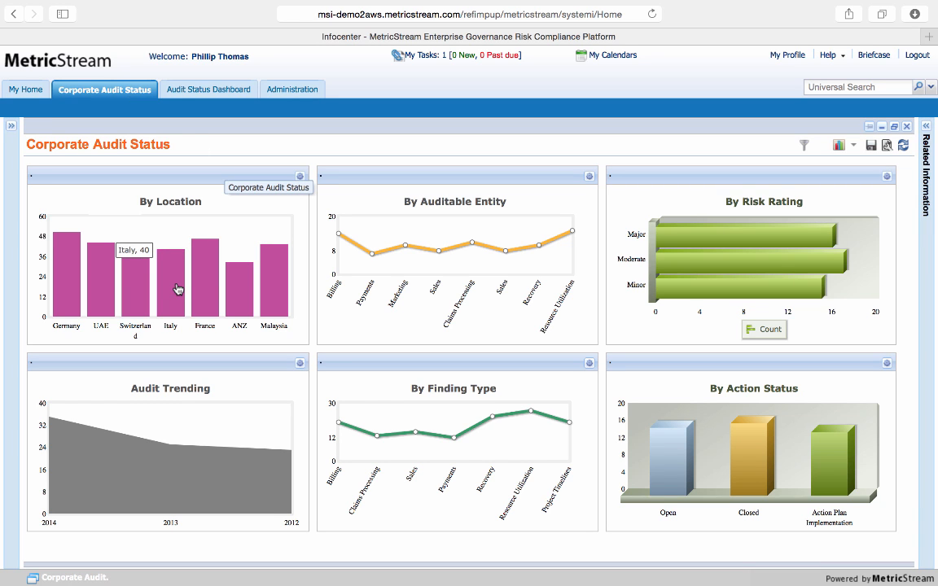
left_click(177, 289)
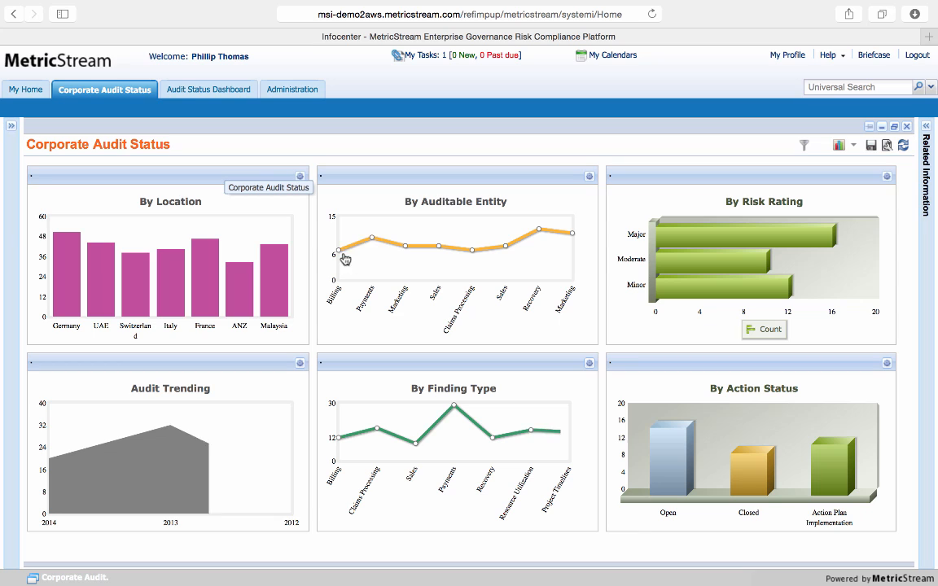
mouse_move(341, 253)
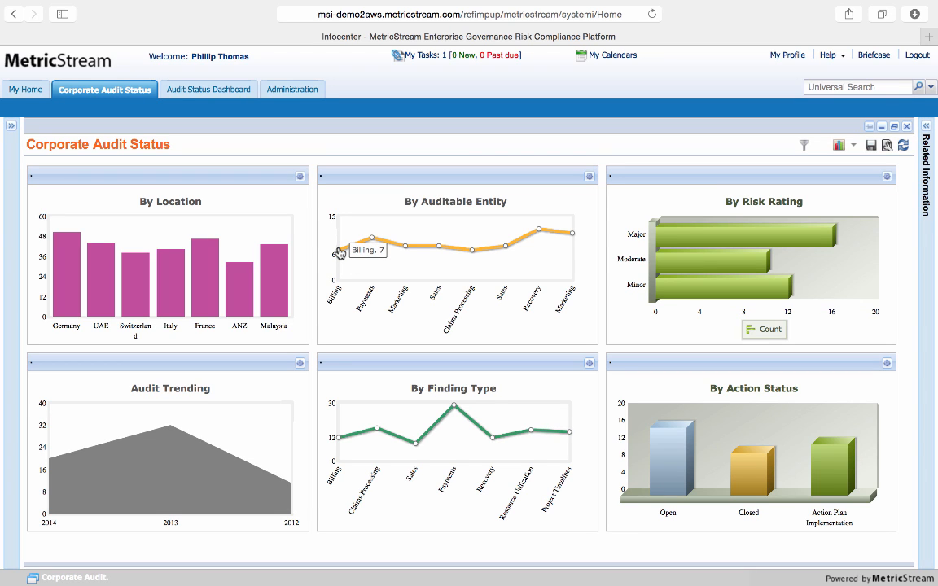
mouse_move(196, 259)
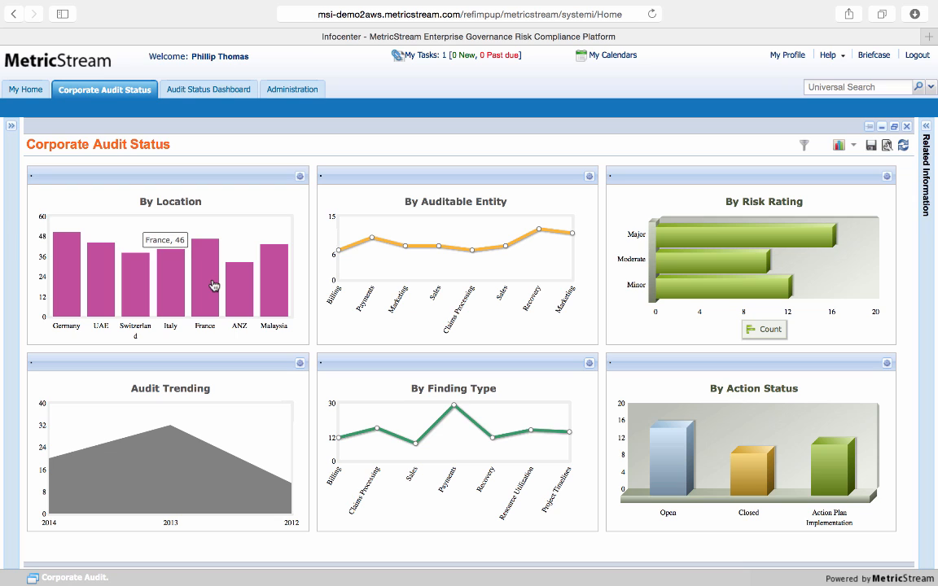
left_click(213, 285)
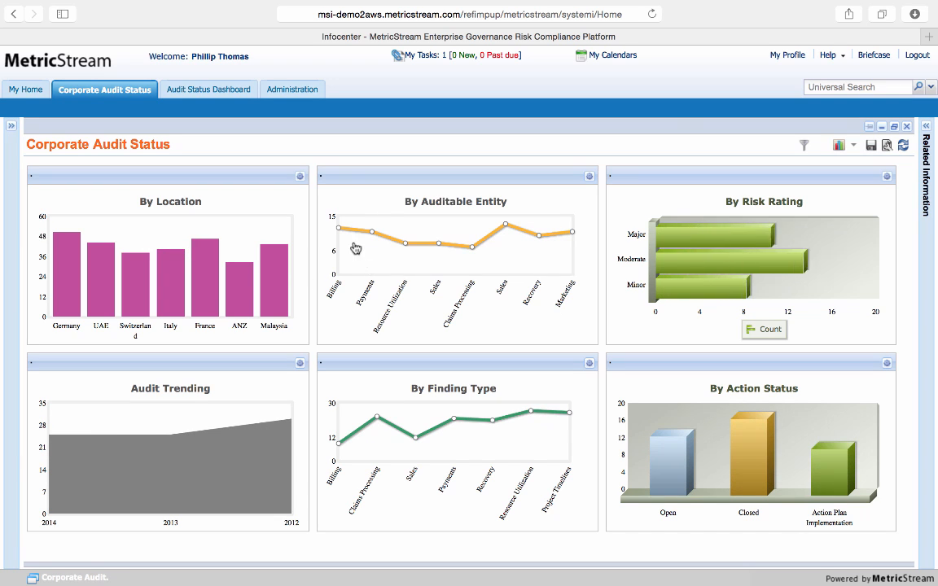
mouse_move(340, 232)
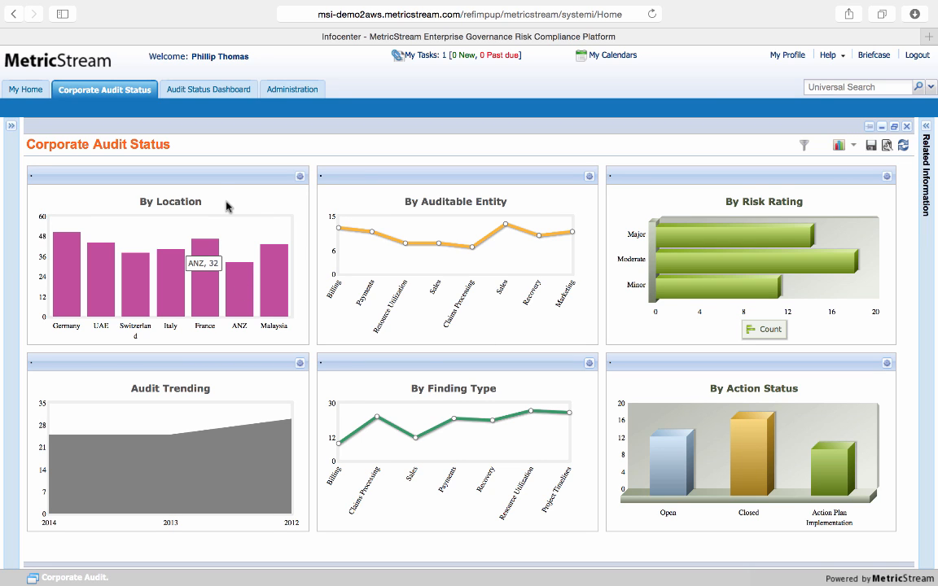
Change the By Location chart from bar to pie and show its export and e-mail options
left_click(300, 176)
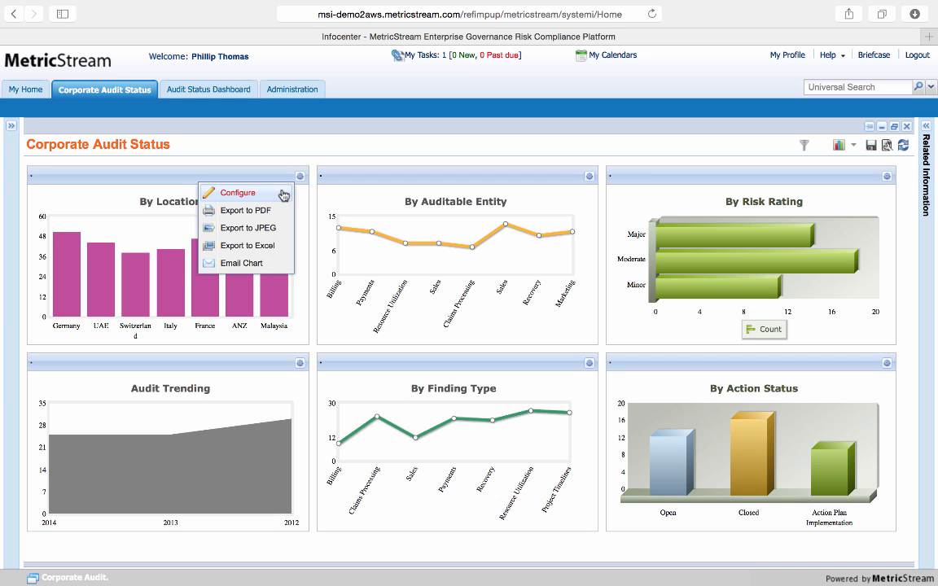
left_click(280, 193)
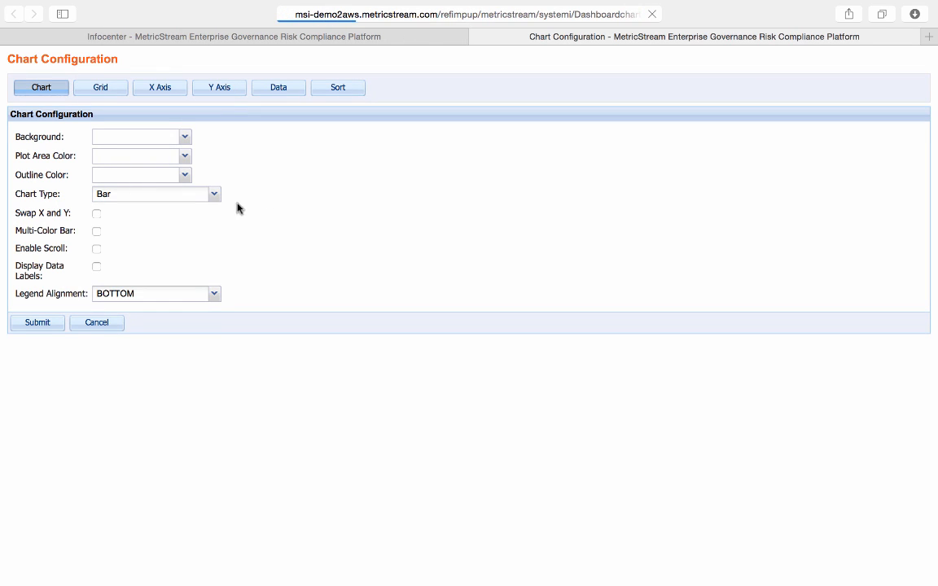
left_click(214, 195)
left_click(198, 211)
left_click(39, 326)
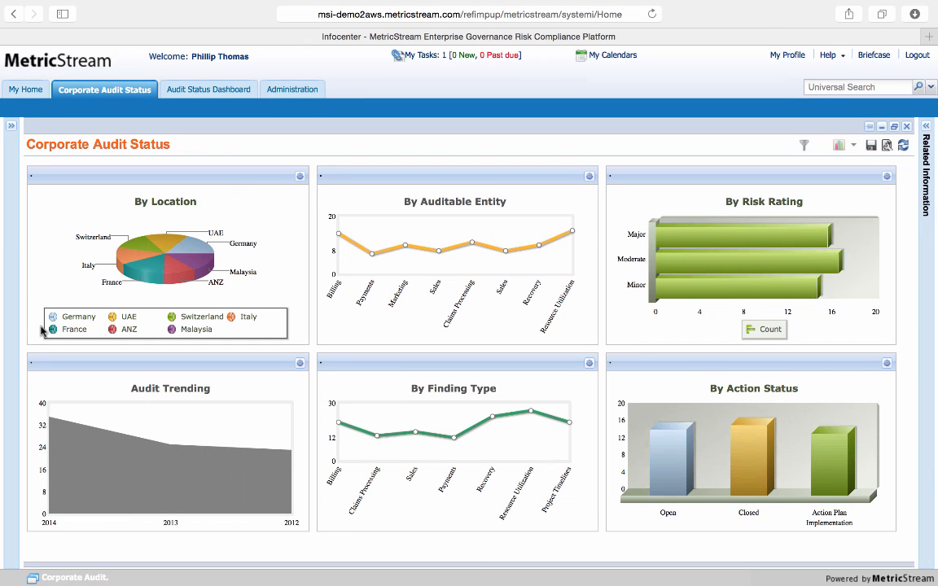
left_click(300, 177)
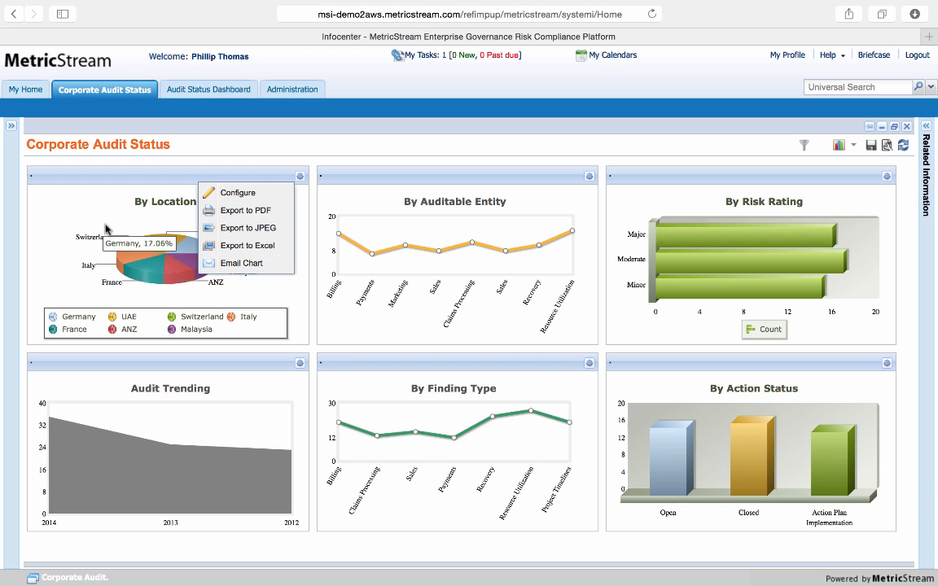
Open the My Home dashboard and review its audit findings, auditable entities by risk and audit scorecard reports
left_click(31, 91)
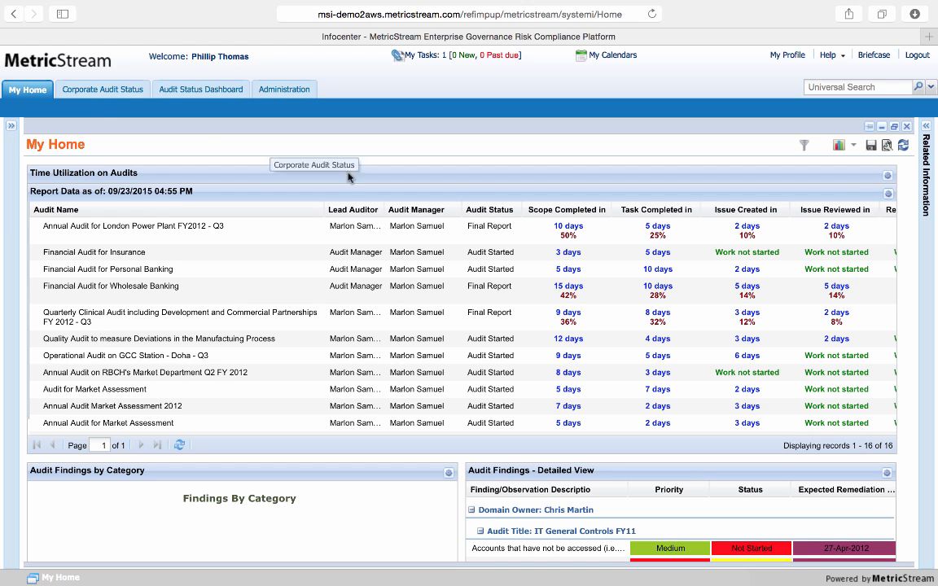
scroll(898, 277, "down", 1)
scroll(897, 277, "down", 5)
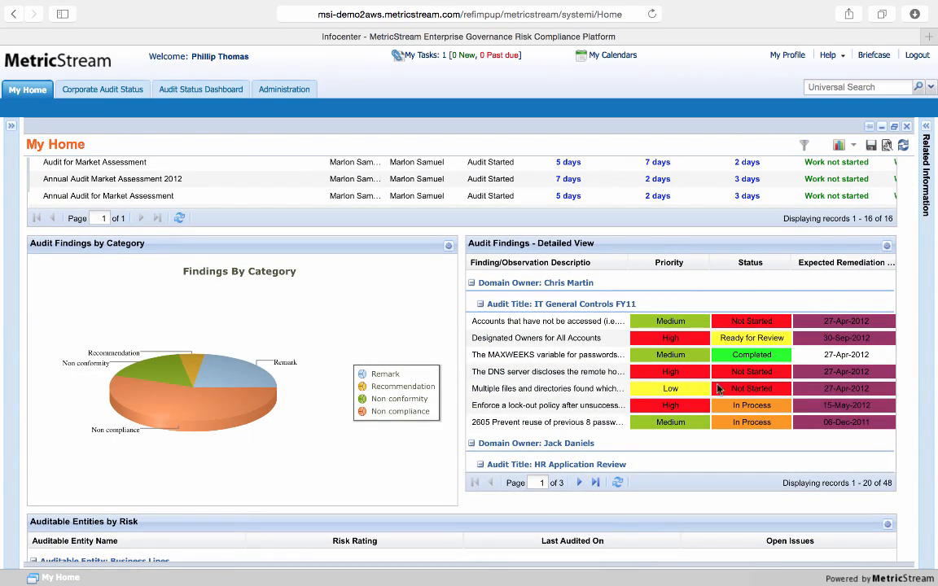
scroll(832, 455, "down", 10)
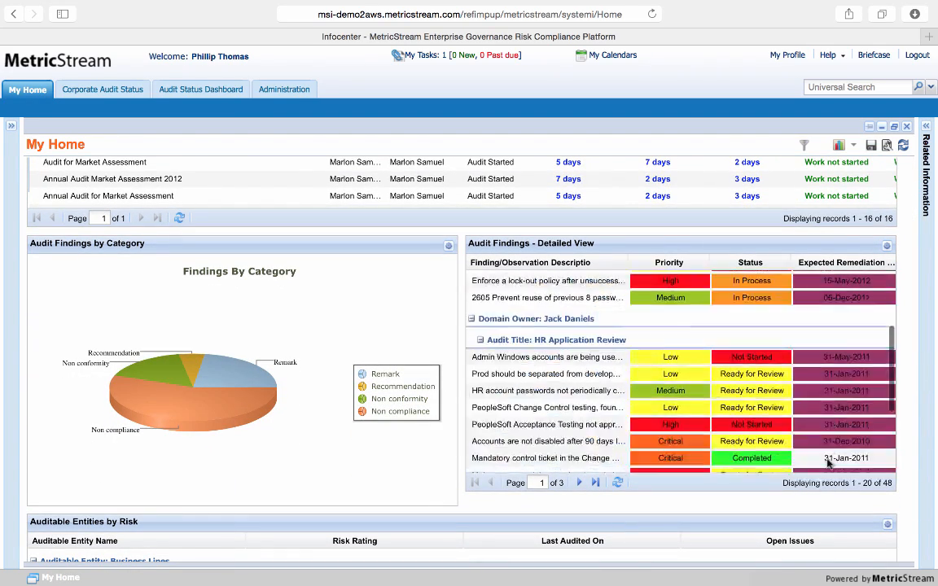
scroll(829, 465, "down", 10)
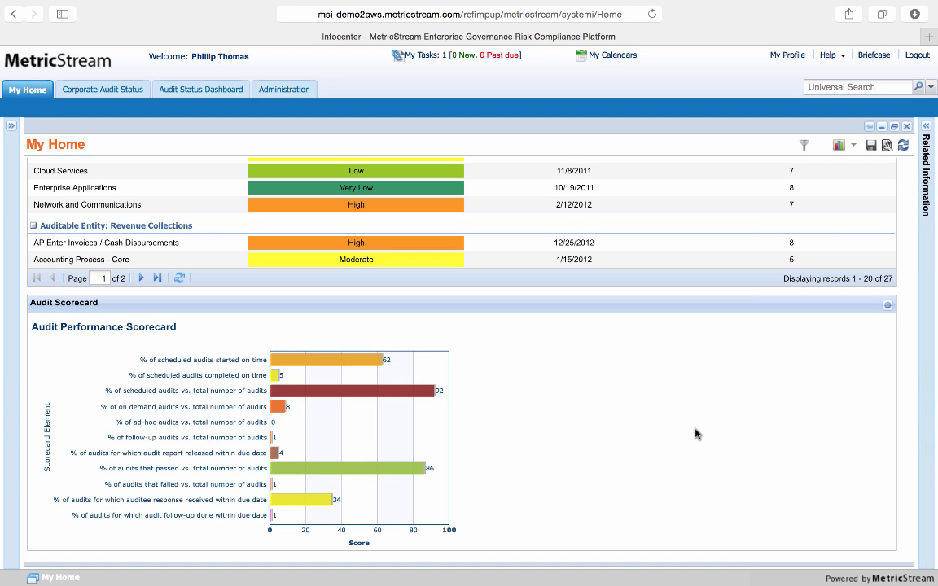
scroll(696, 434, "up", 5)
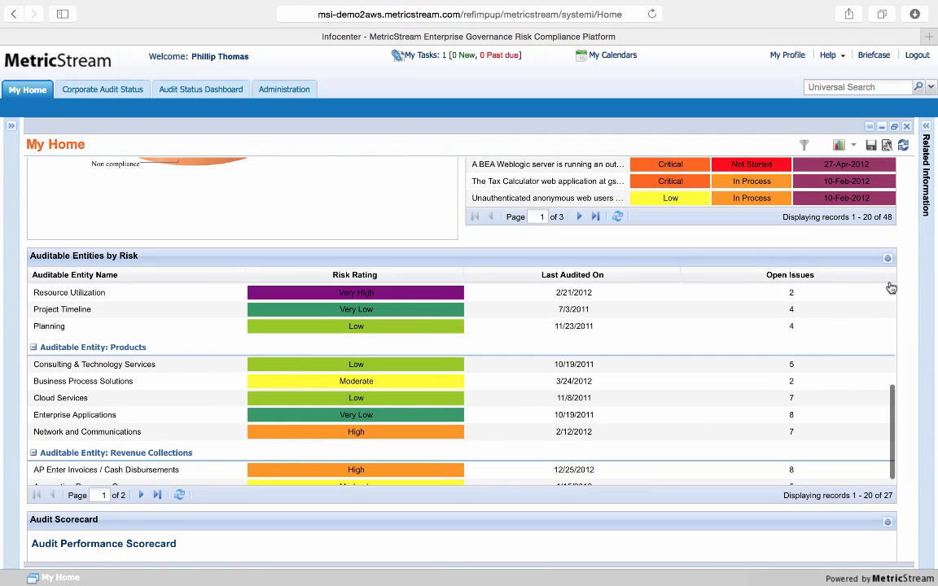
Open the Auditable Entities by Risk report on its own page and hide the Open Issues and Last Audited On columns
left_click(887, 259)
left_click(832, 271)
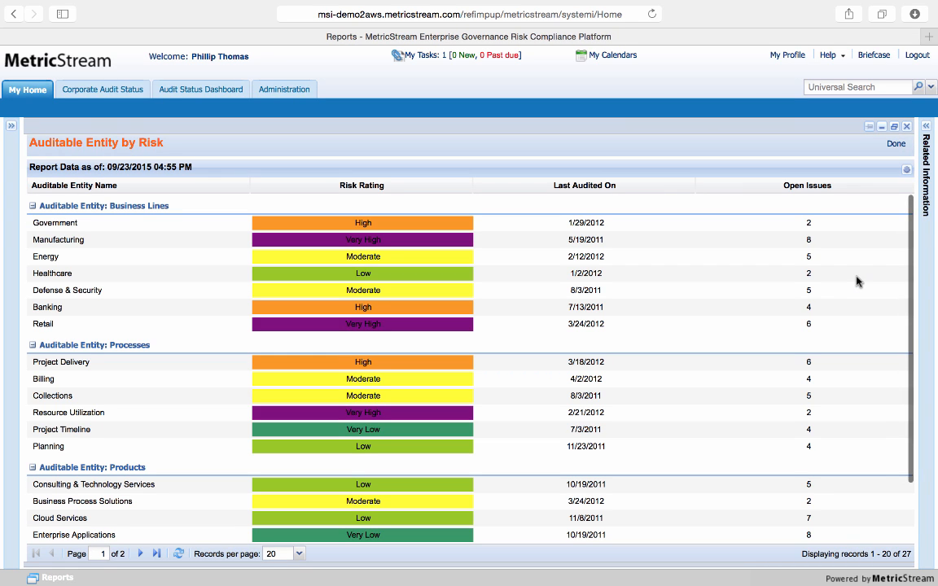
left_click(244, 187)
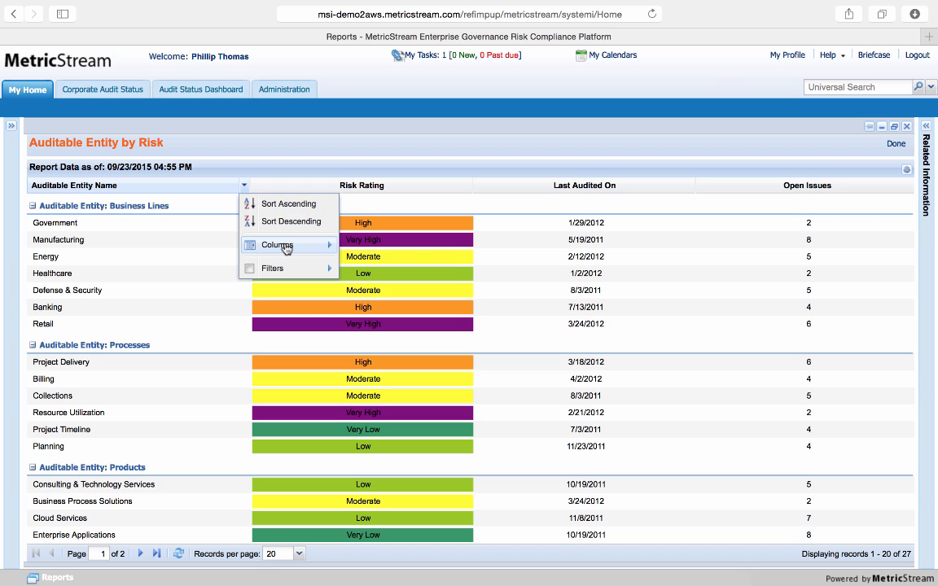
mouse_move(284, 246)
left_click(348, 317)
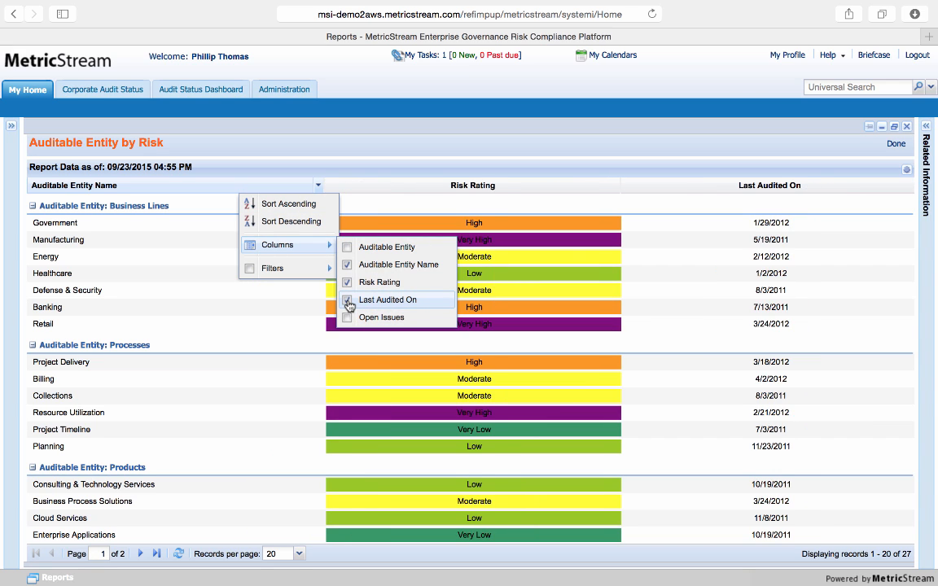
left_click(348, 300)
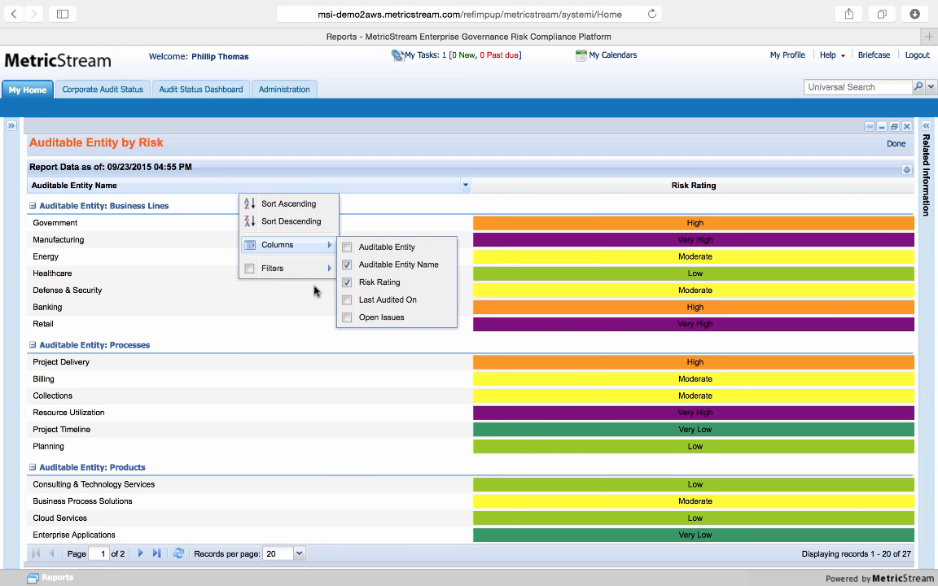
mouse_move(308, 271)
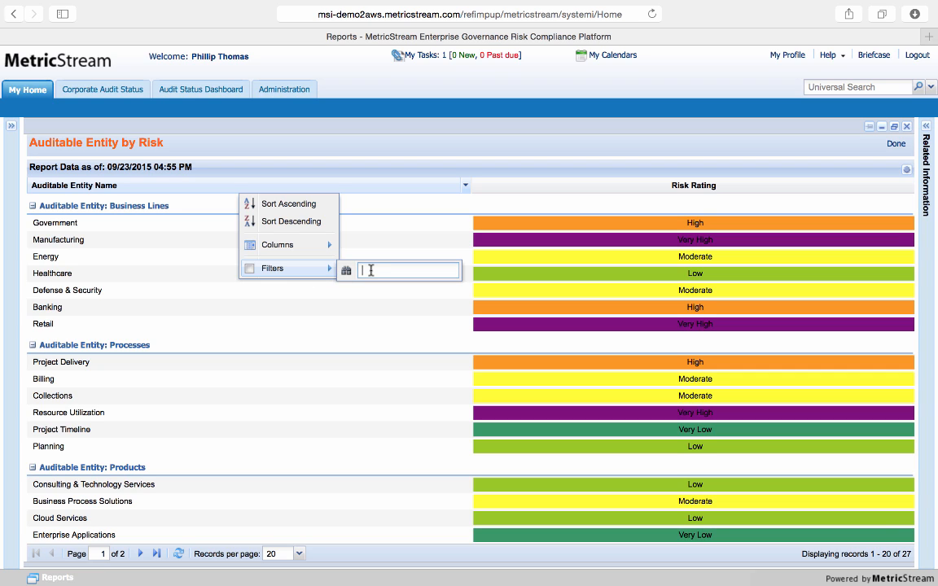
left_click(512, 157)
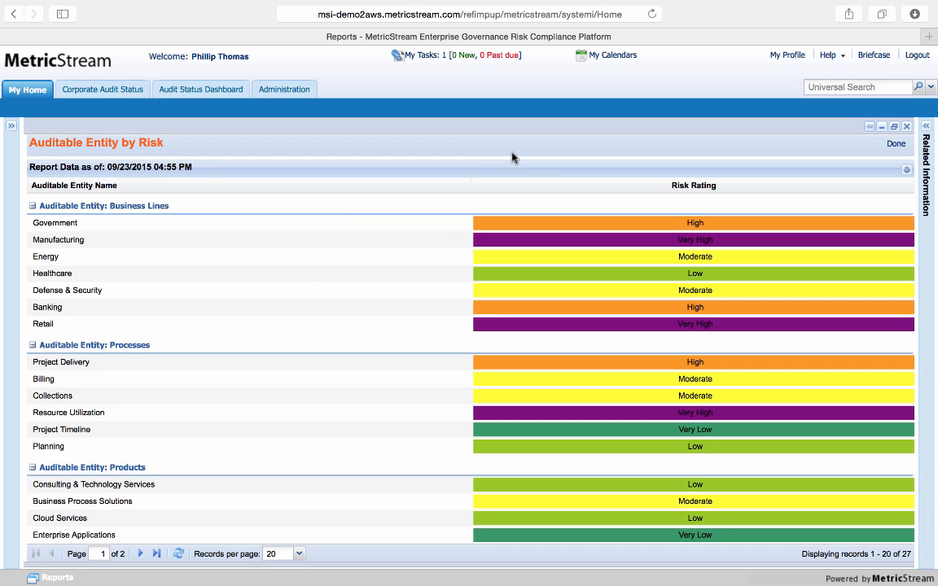
Show the risk report's e-mail, export and print options, and return to the My Home dashboard
left_click(906, 169)
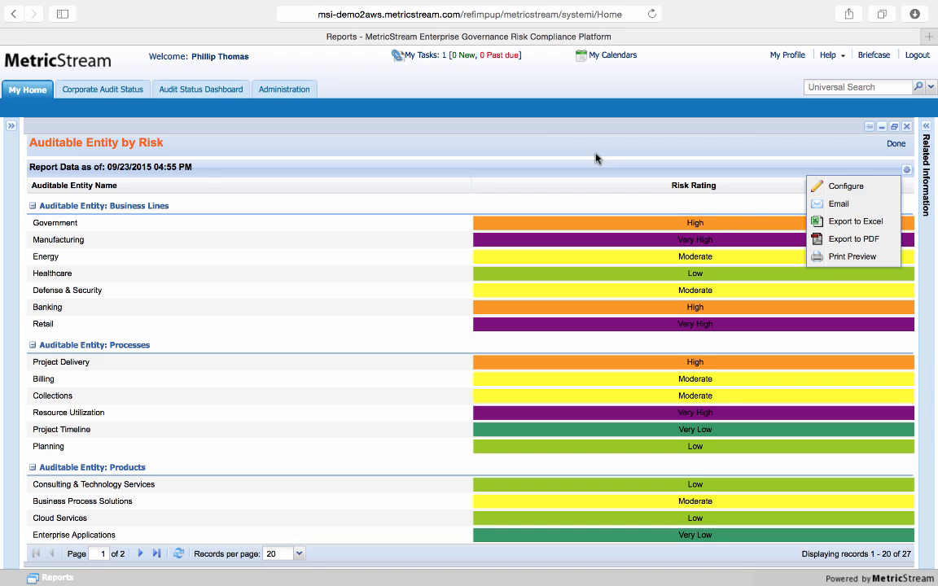
left_click(37, 92)
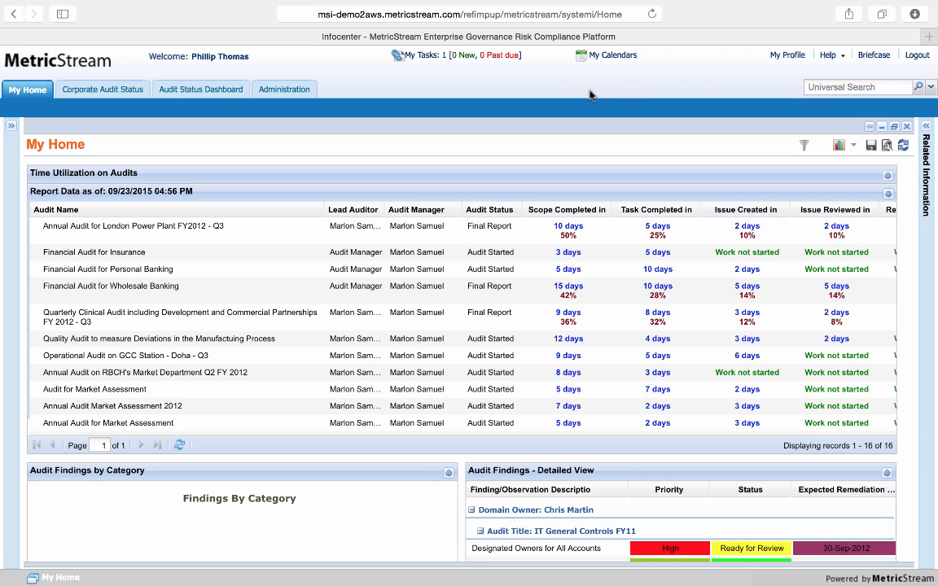
Log out and open the login page of the MetricStream Solution for Audits,DMS and Supplier
left_click(916, 55)
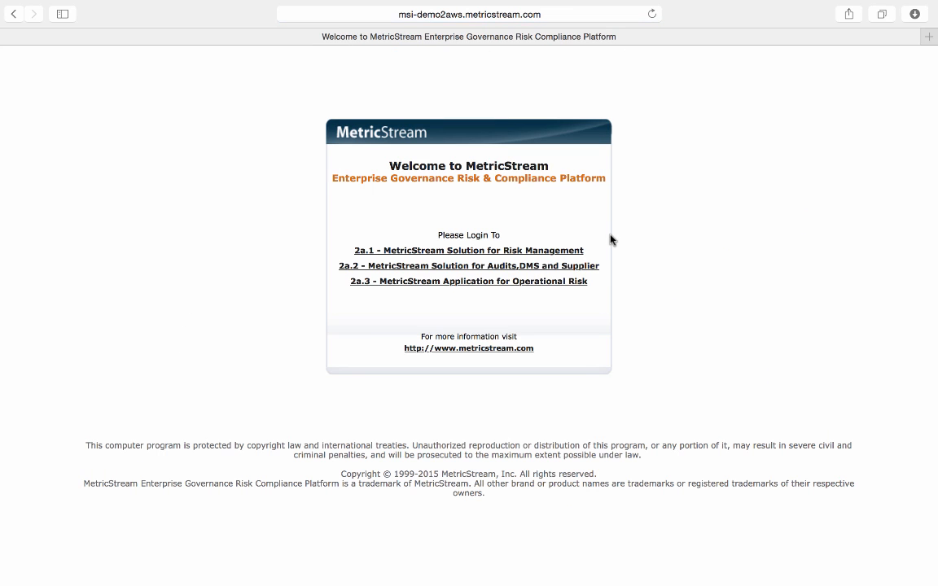
left_click(586, 267)
Change the user name to the audit manager account, fill in its saved password and log in
left_click(659, 209)
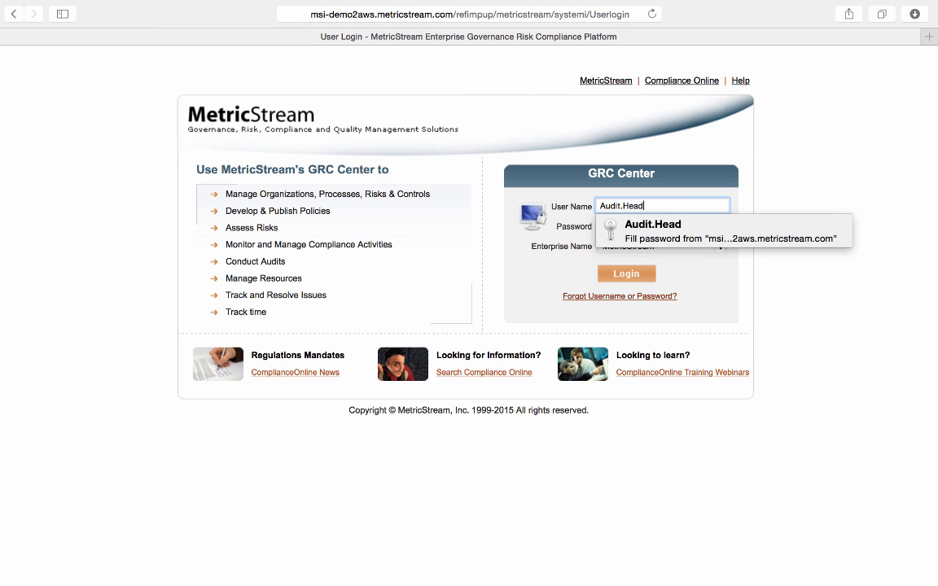
key("BackSpace")
key("BackSpace")
key("BackSpace")
key("BackSpace")
type("Man")
left_click(666, 228)
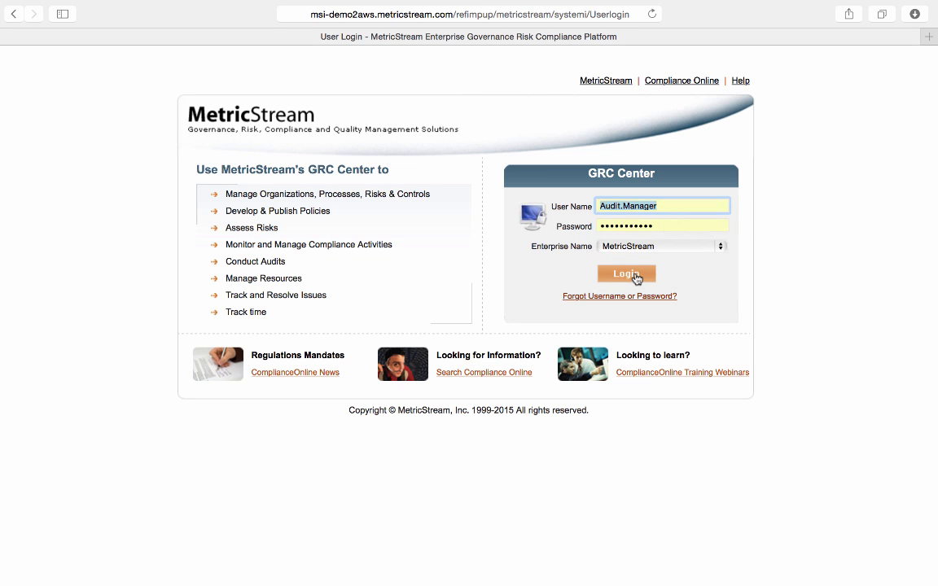
left_click(634, 275)
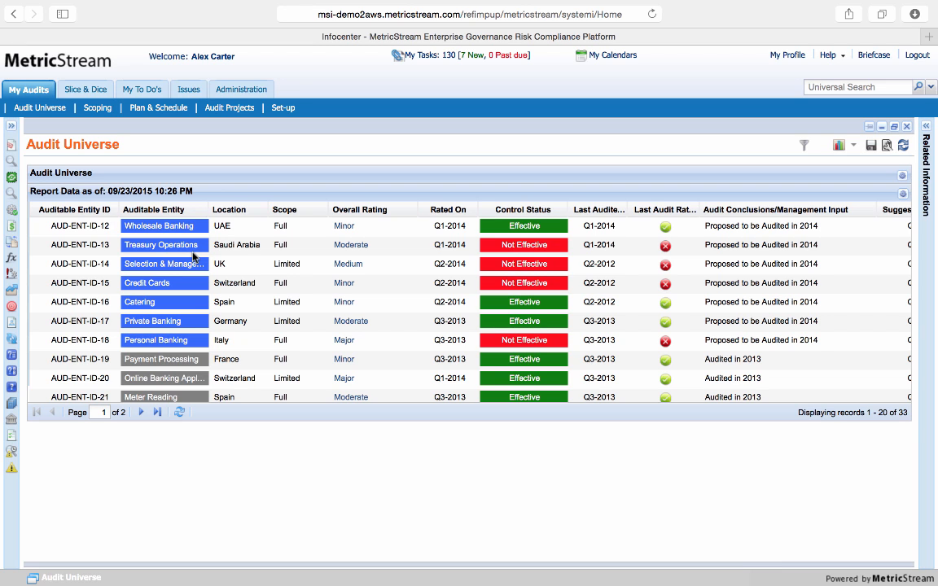
Browse the auditable entities beside the Audit Universe report, widen the browse area and expand Card Services
left_click(12, 125)
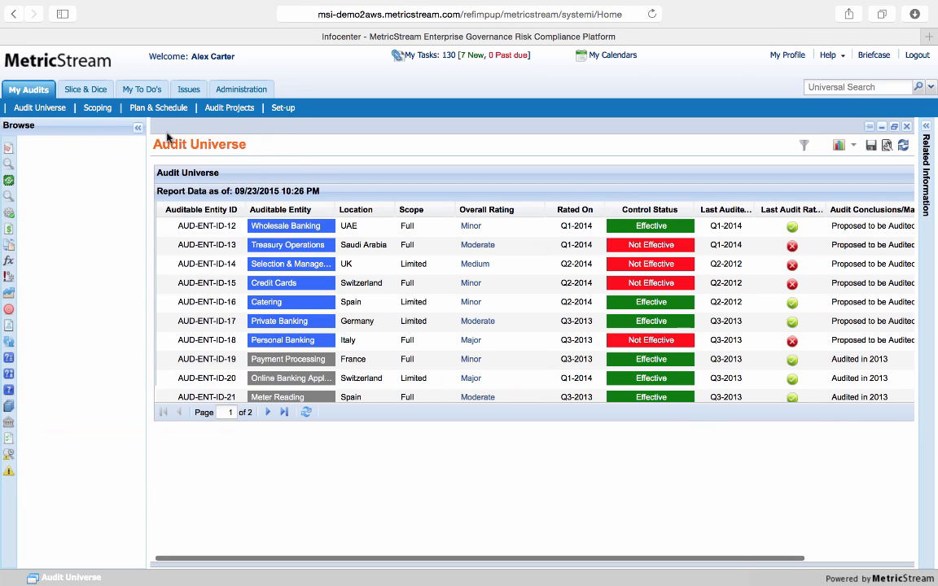
left_click(8, 165)
left_click_drag(149, 159, 223, 167)
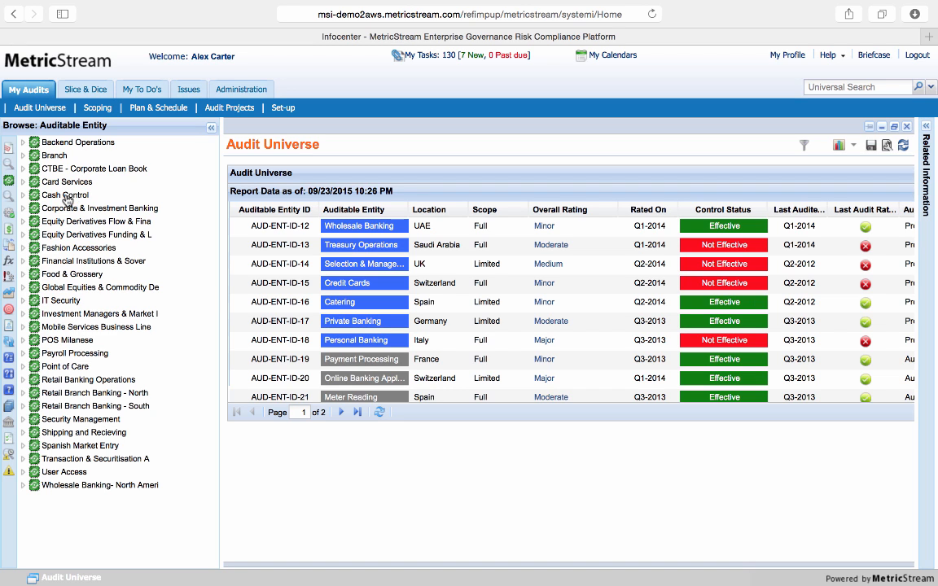
left_click(24, 182)
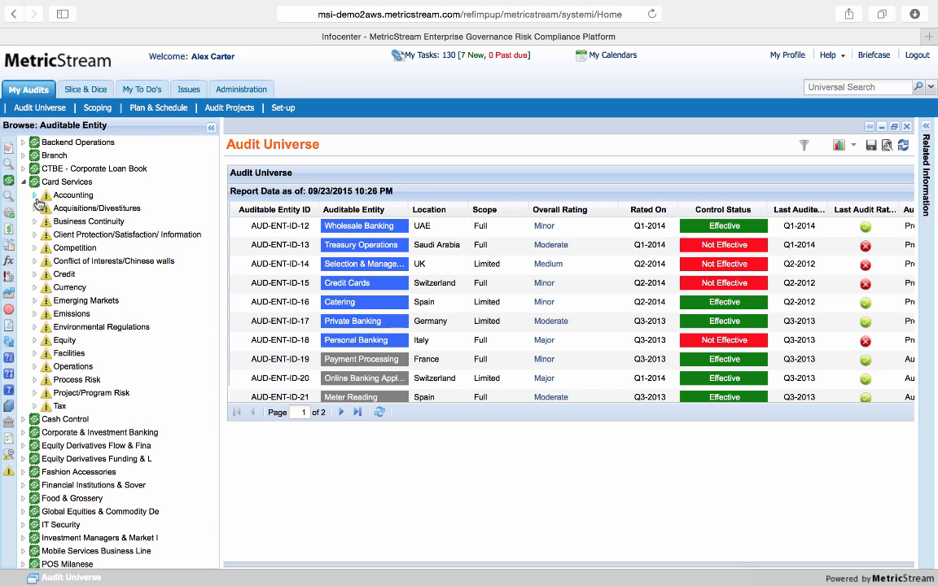
Examine the controls, organizations and processes linked to the Accounting risk of Card Services, including the risks under its Card Services process
left_click(35, 197)
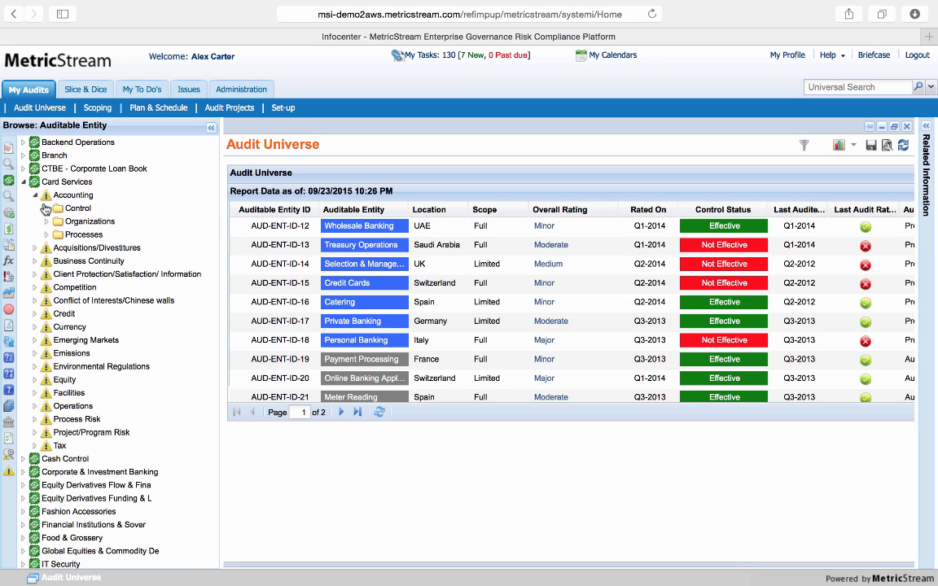
left_click(47, 209)
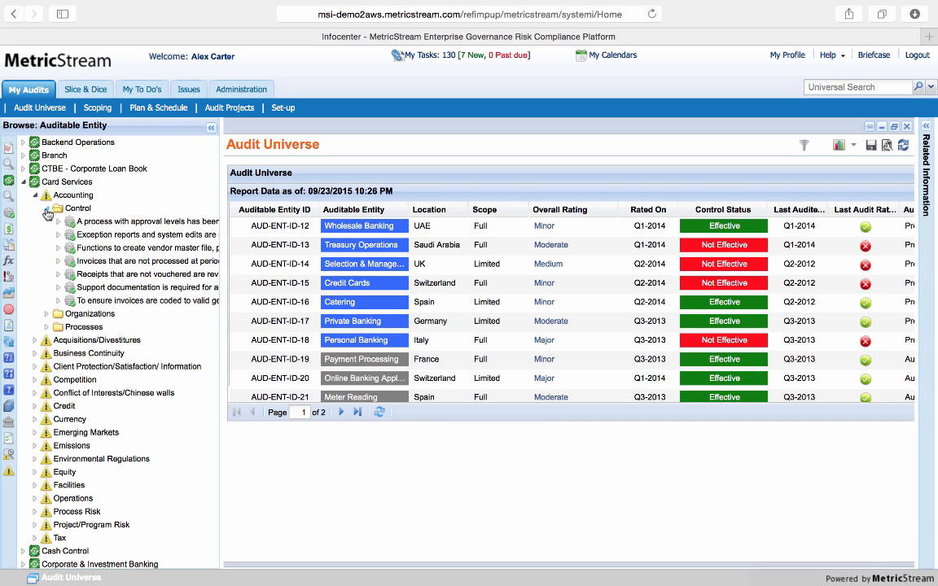
left_click(47, 314)
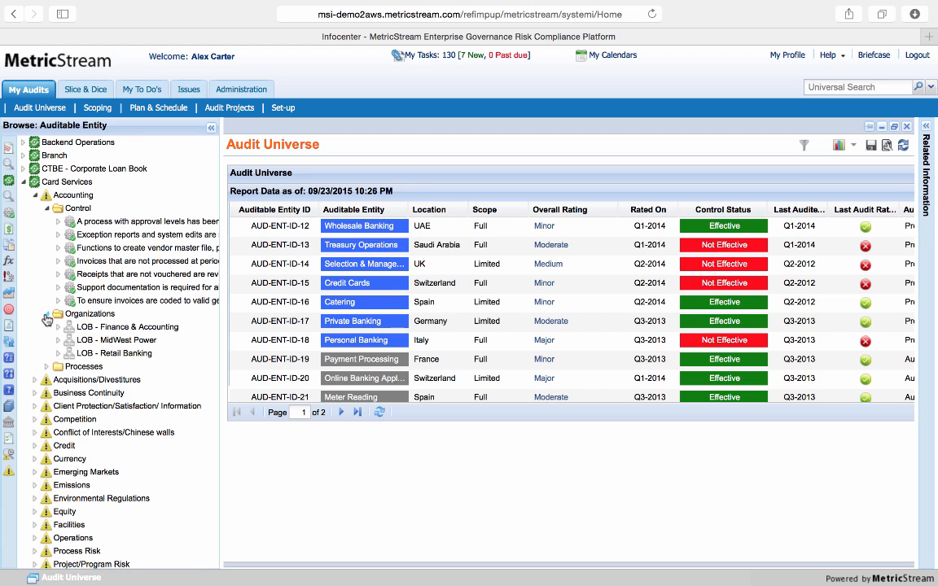
left_click(47, 366)
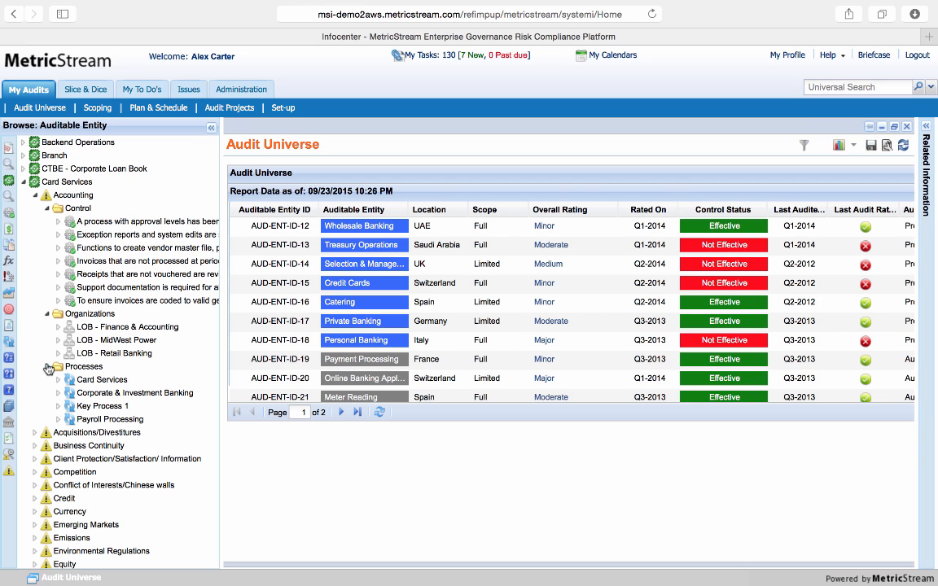
left_click(59, 383)
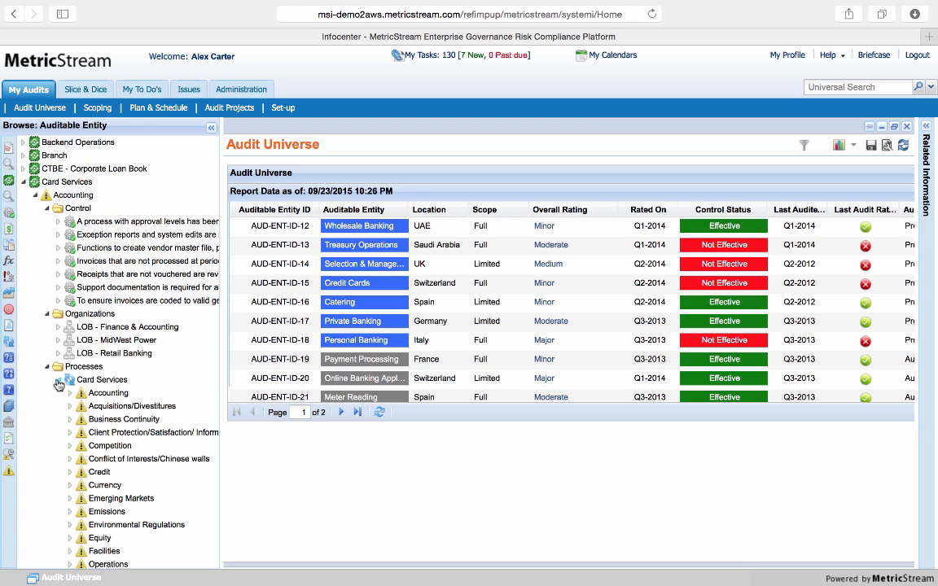
left_click(59, 383)
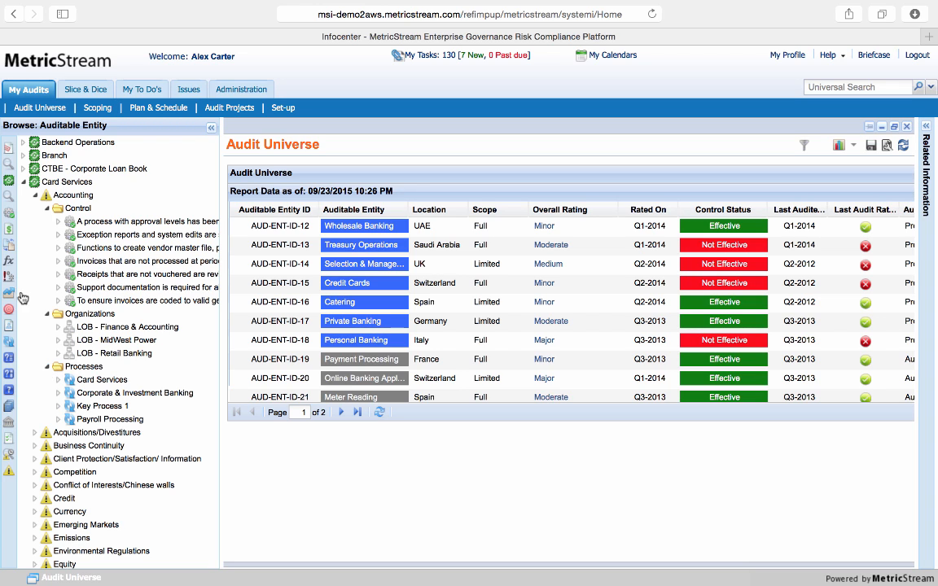
Browse the controls, examine the organizations, risk and question-procedure linked to 'A process with approval levels', and collapse the browse area
left_click(10, 213)
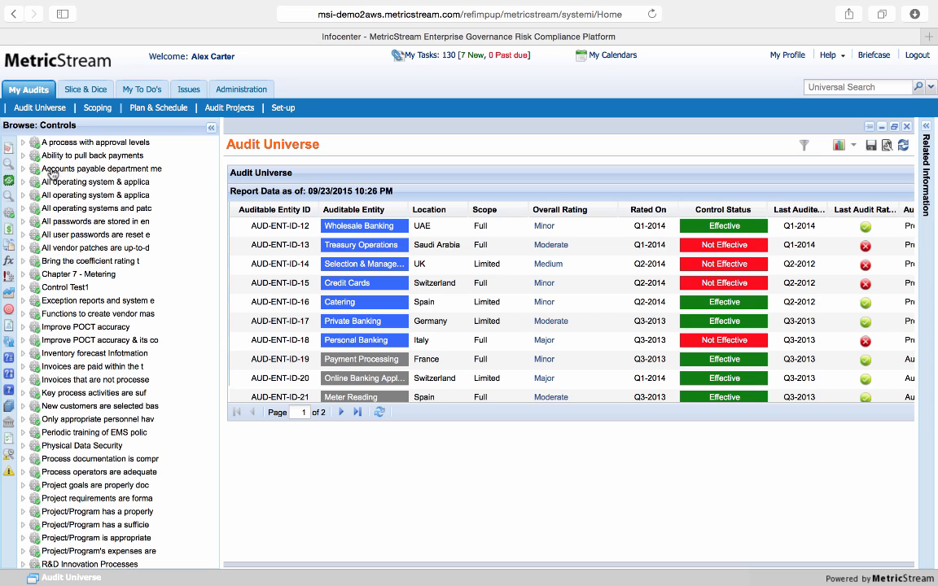
left_click(23, 144)
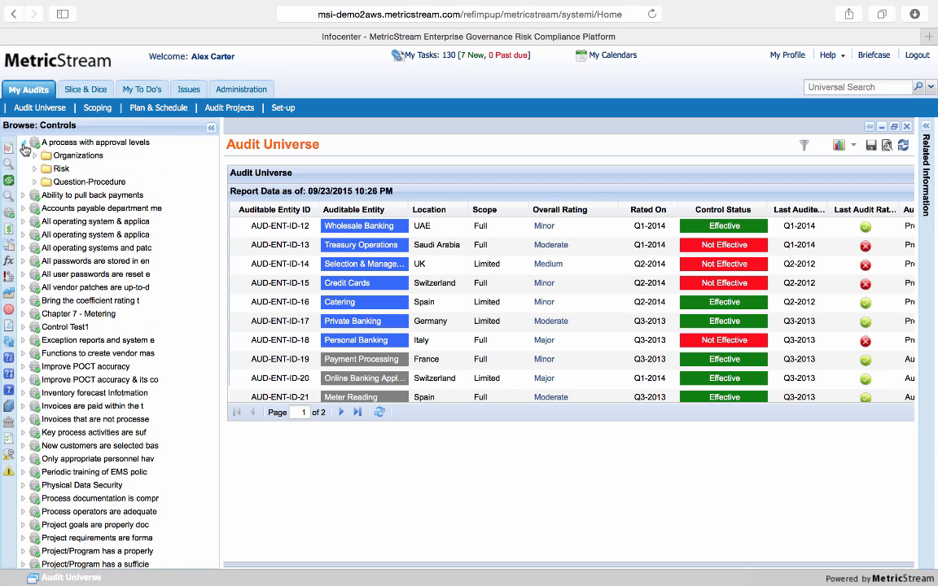
left_click(34, 169)
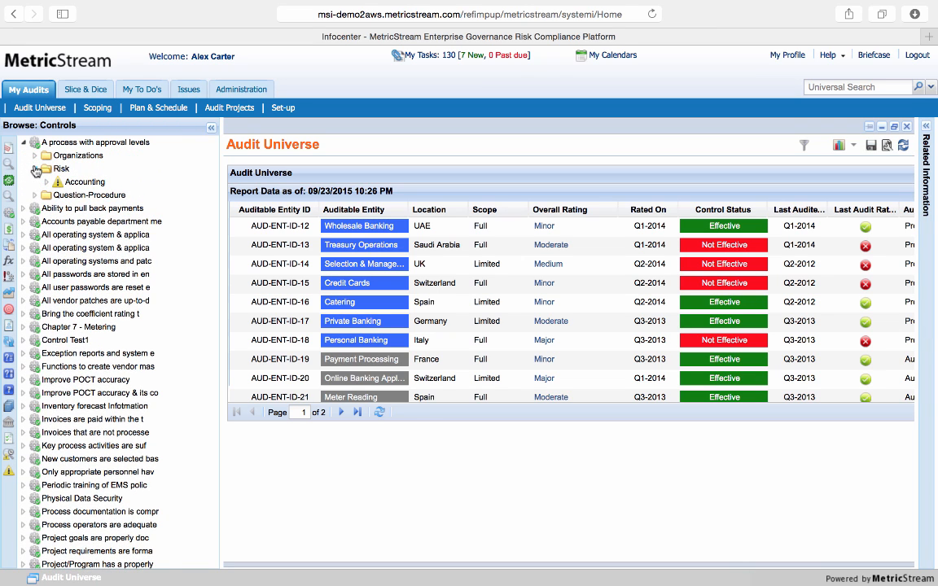
left_click(34, 155)
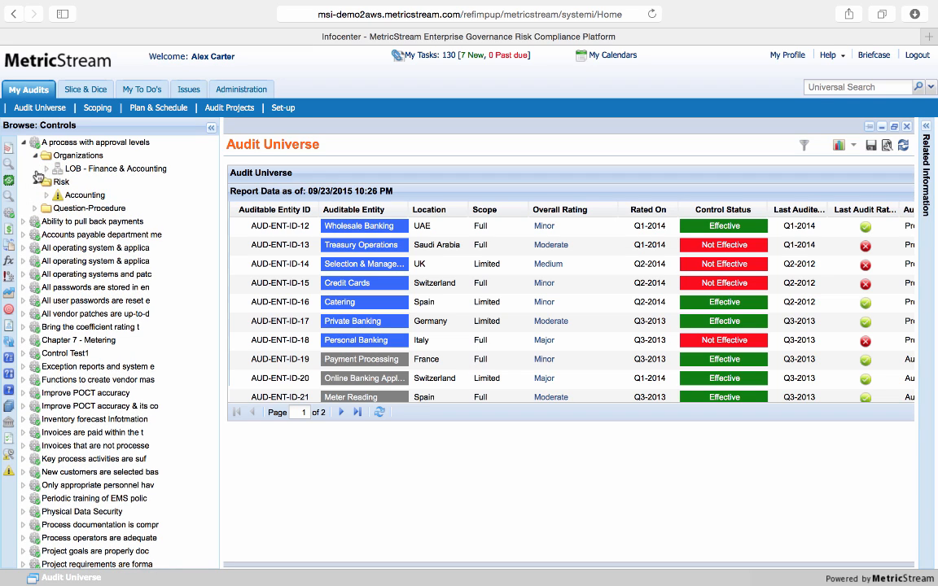
left_click(35, 209)
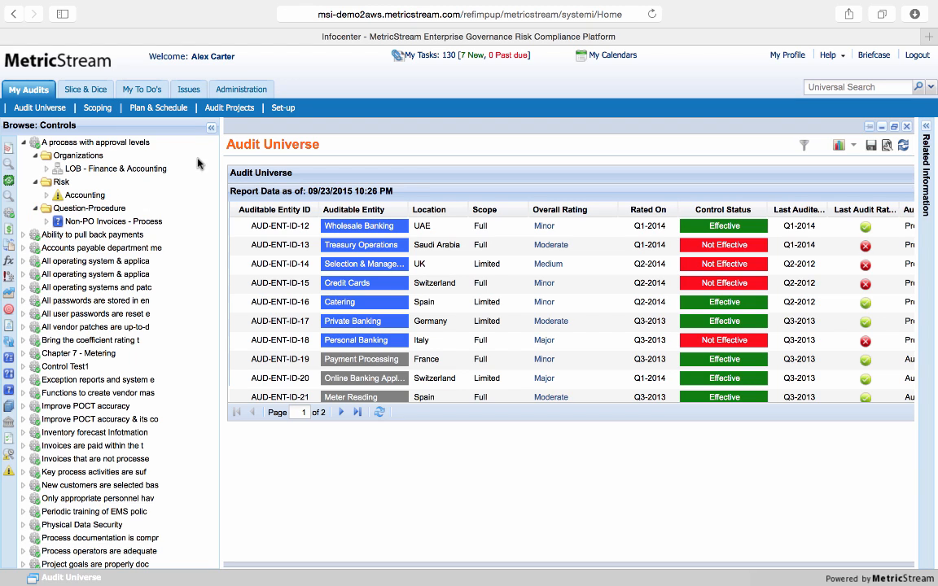
left_click(192, 124)
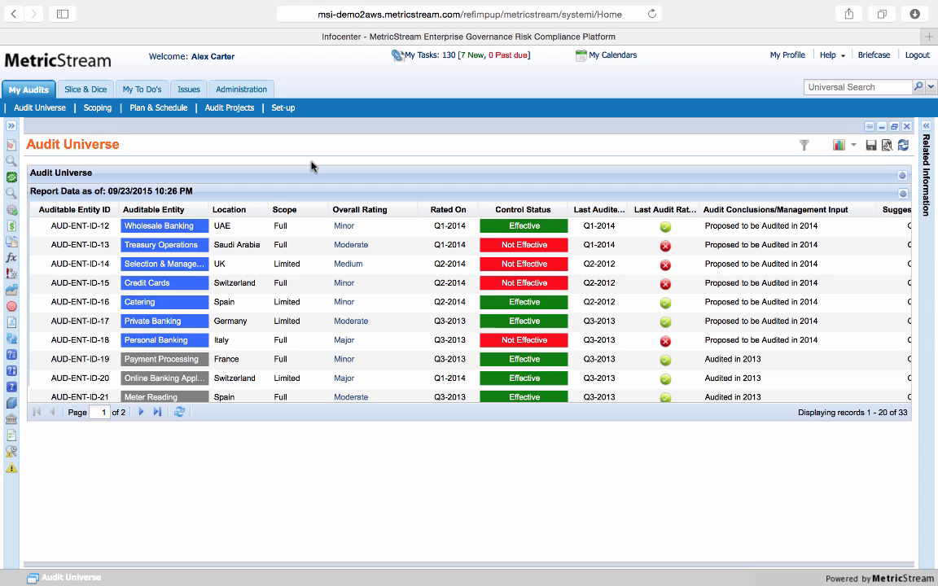
Start an Audit Risk Assessment from Scoping and select Banking & Financials as the assessed organization
left_click(102, 110)
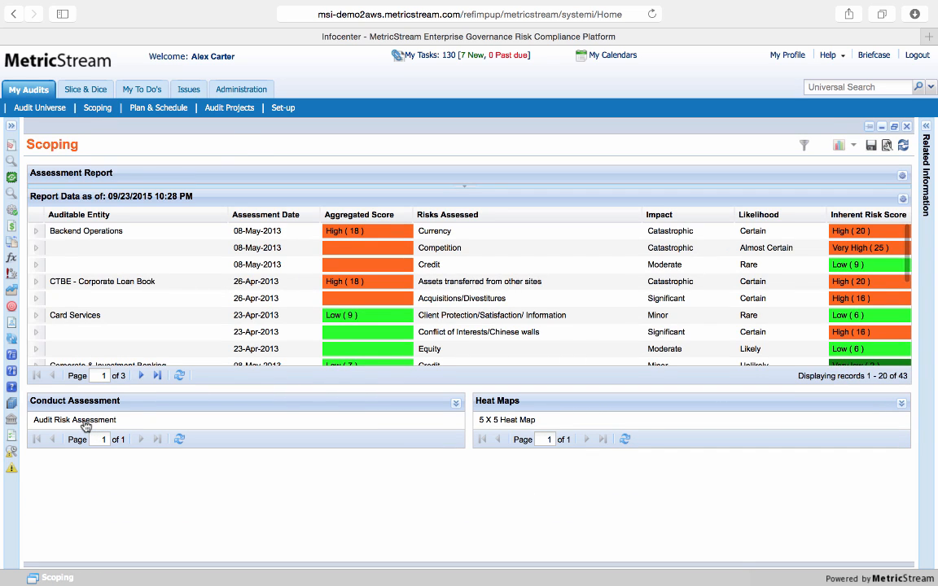
left_click(84, 422)
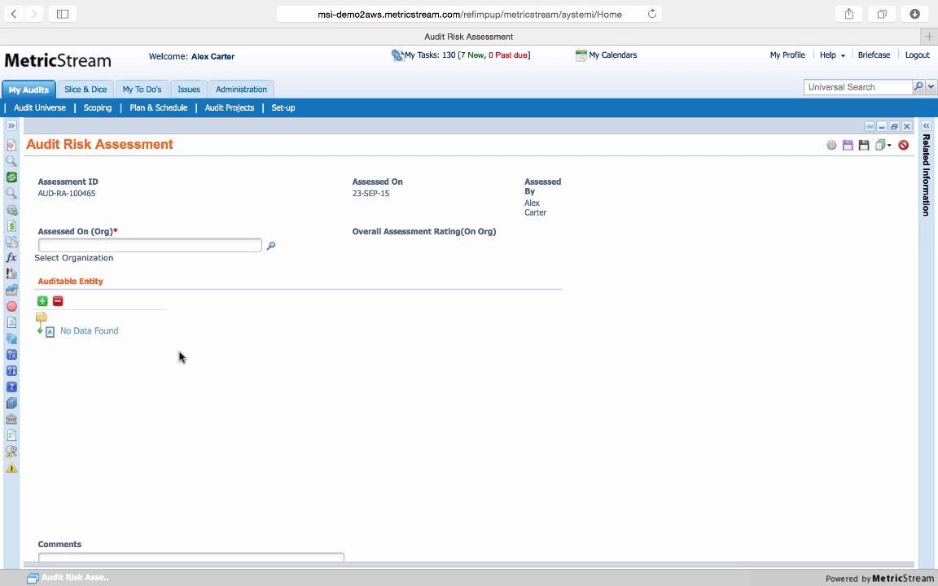
left_click(272, 248)
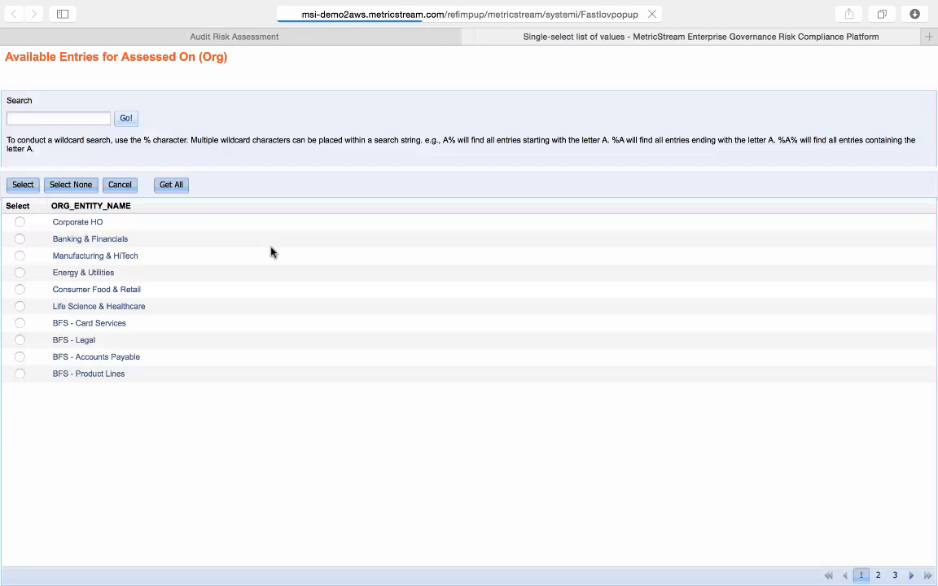
left_click(20, 239)
left_click(23, 185)
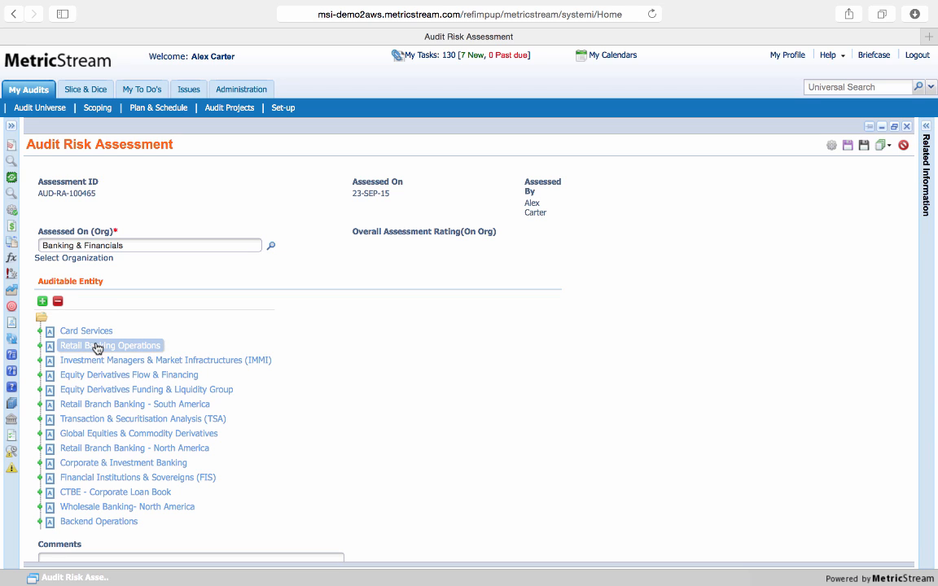
Rate the Credit risk of Retail Banking Operations with impact Catastrophic and likelihood Almost Certain
left_click(39, 345)
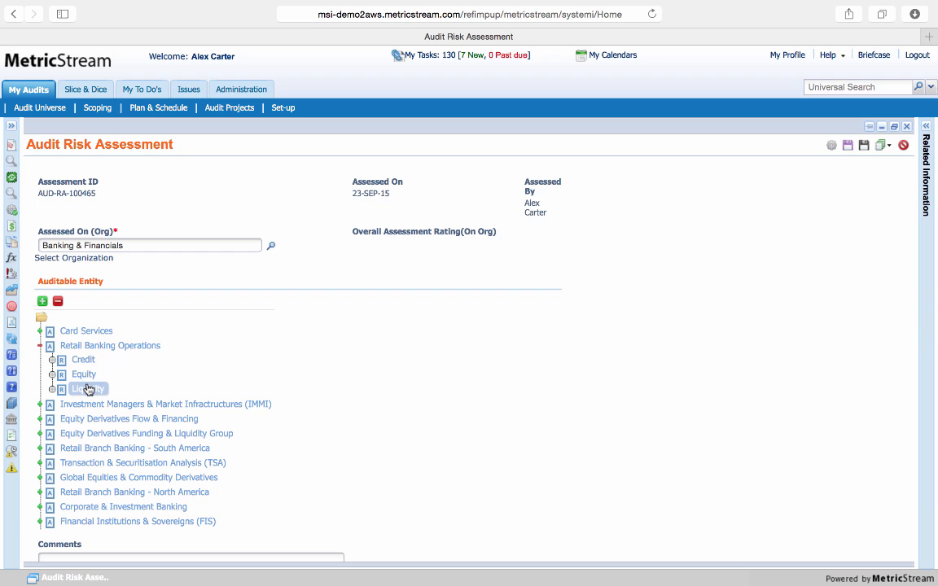
left_click(84, 361)
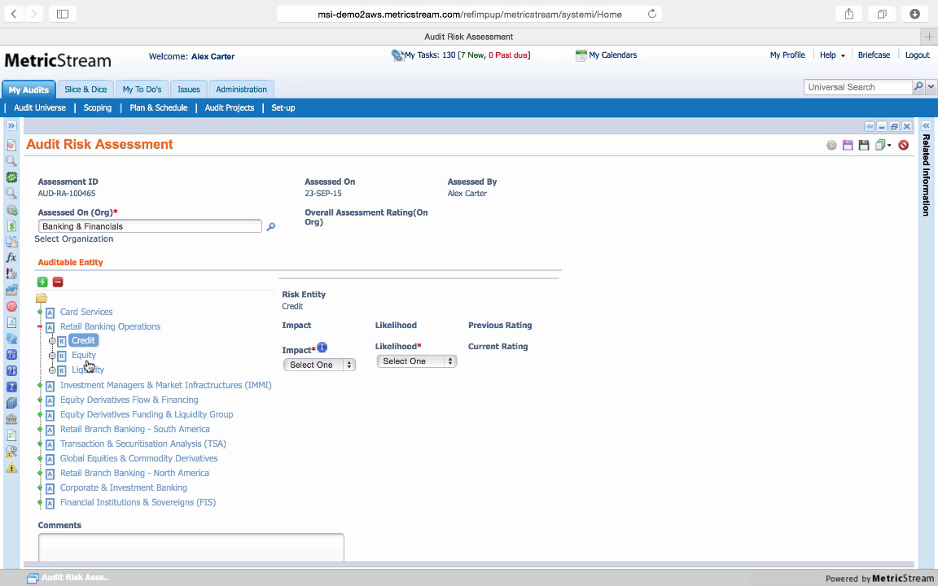
left_click(327, 365)
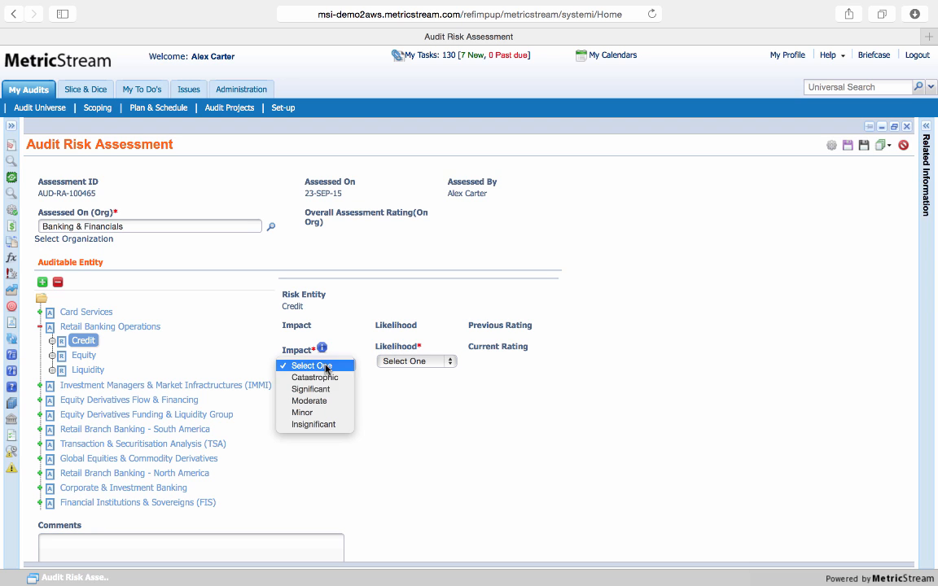
left_click(328, 377)
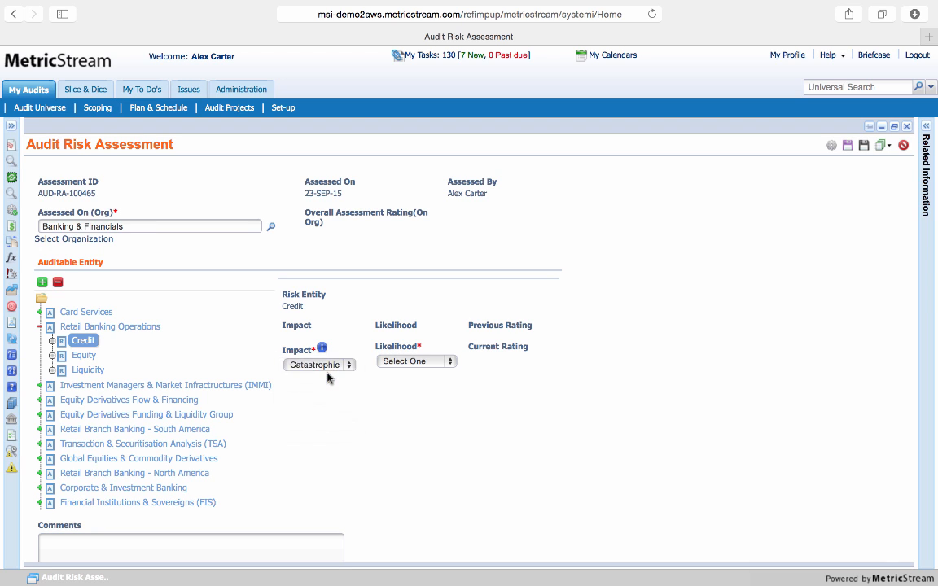
left_click(402, 362)
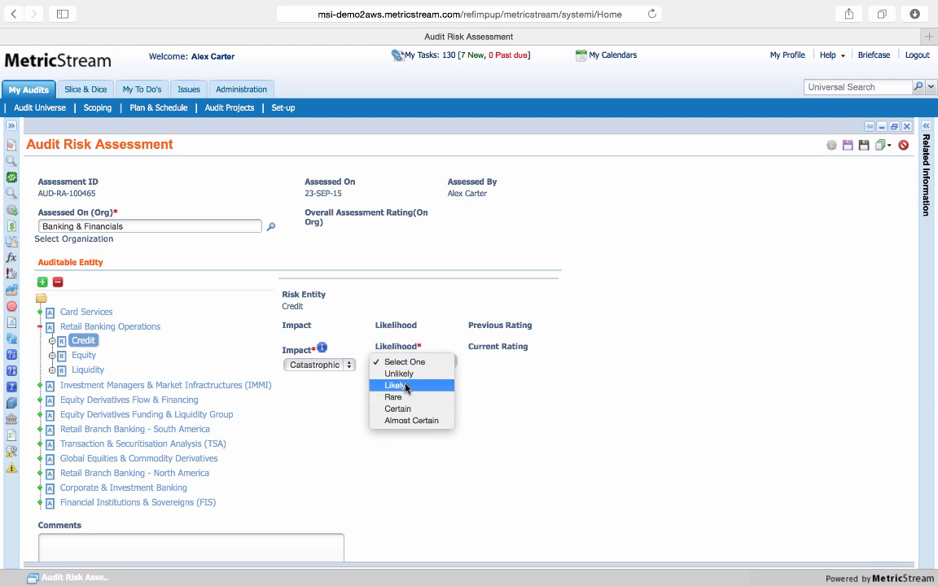
left_click(415, 421)
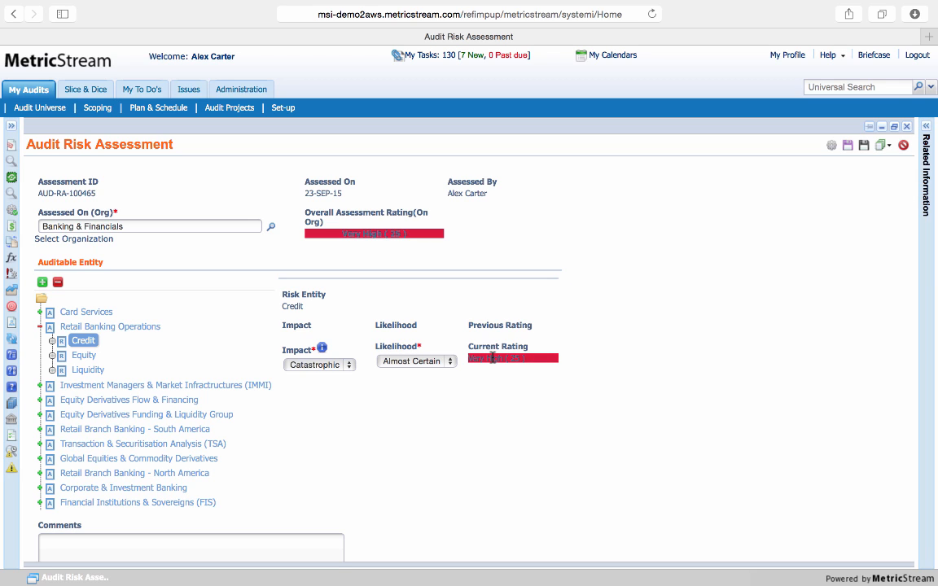
Rate the Equity risk of Retail Banking Operations with impact Insignificant and likelihood Likely
left_click(85, 356)
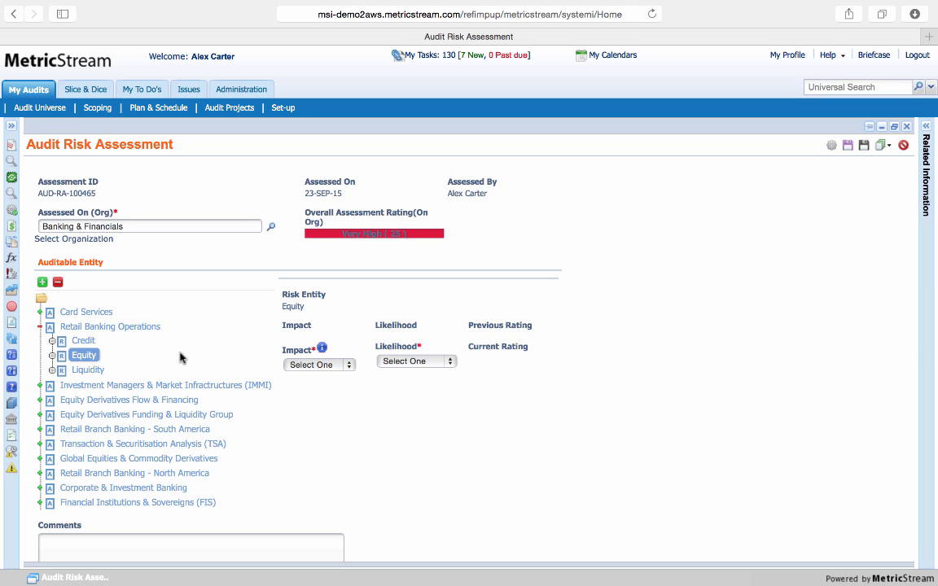
left_click(348, 368)
left_click(350, 425)
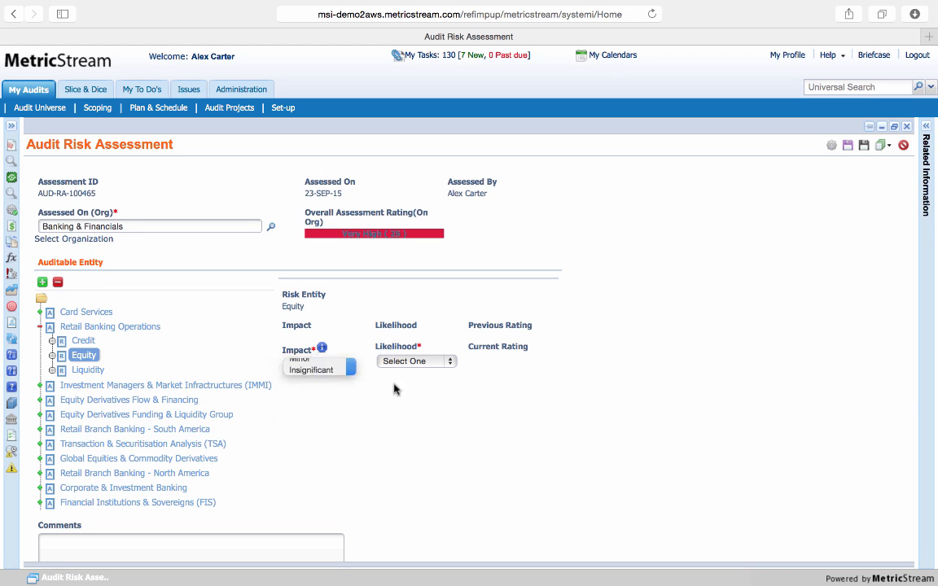
left_click(420, 361)
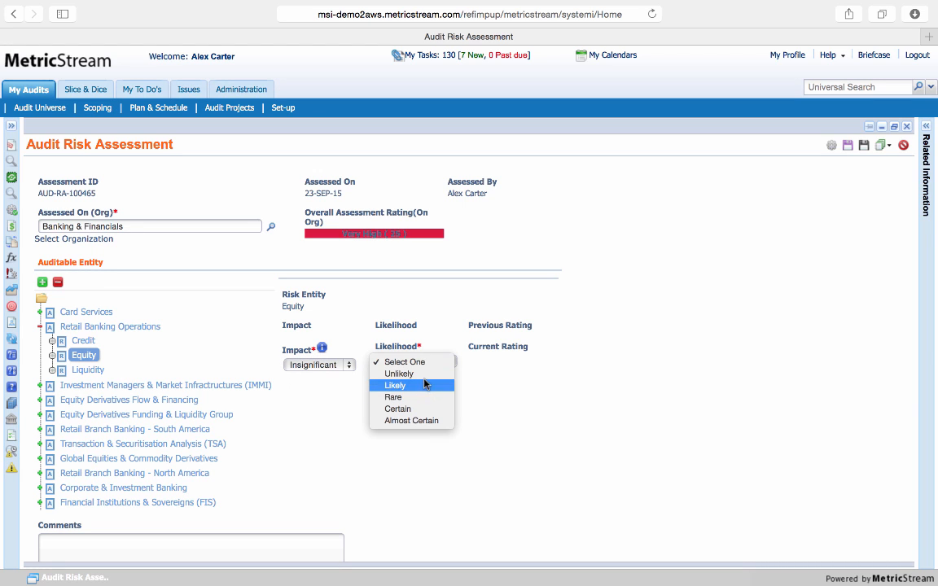
left_click(395, 385)
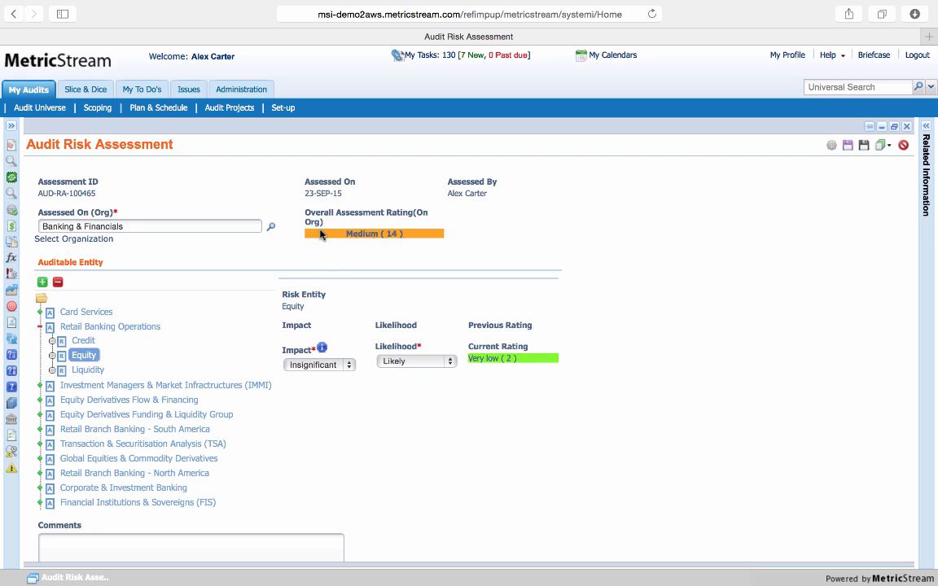
Examine the overall assessment rating and the rollup score, priority and Judgemental rating options of Retail Banking Operations
left_click_drag(308, 216, 301, 214)
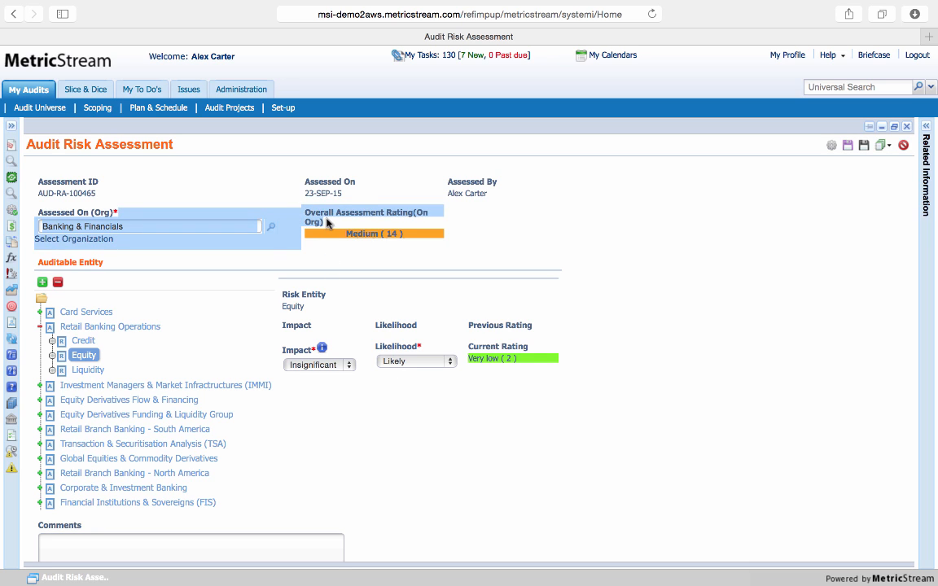
left_click(312, 205)
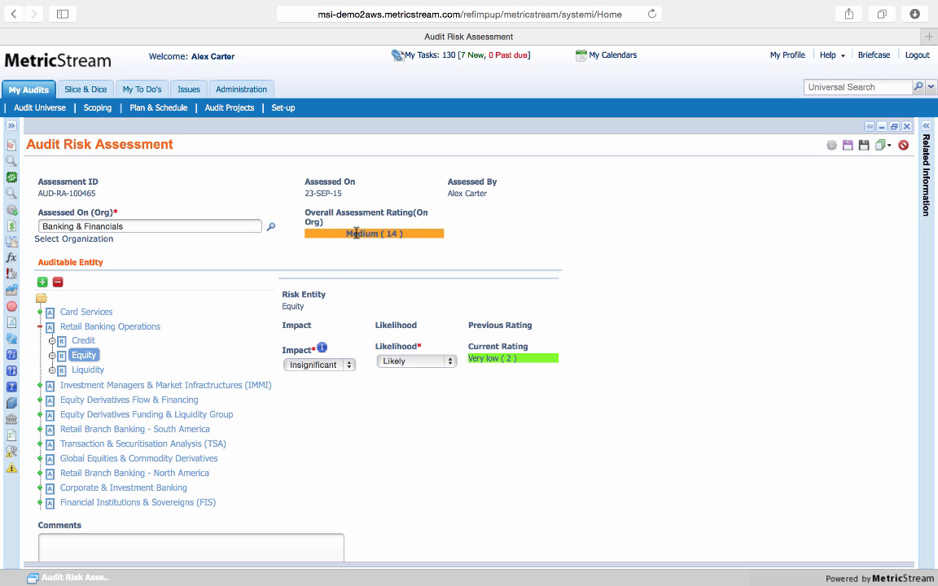
left_click(125, 328)
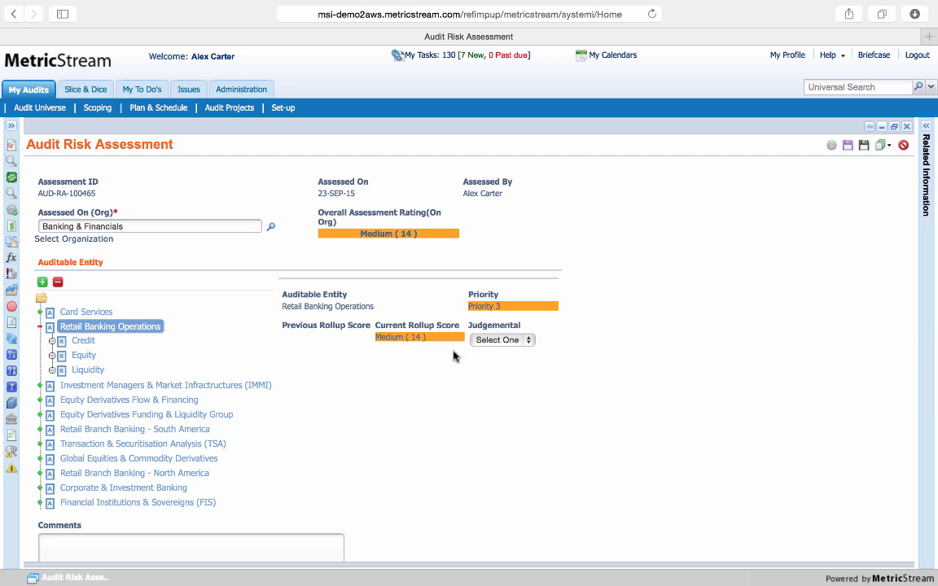
left_click(516, 340)
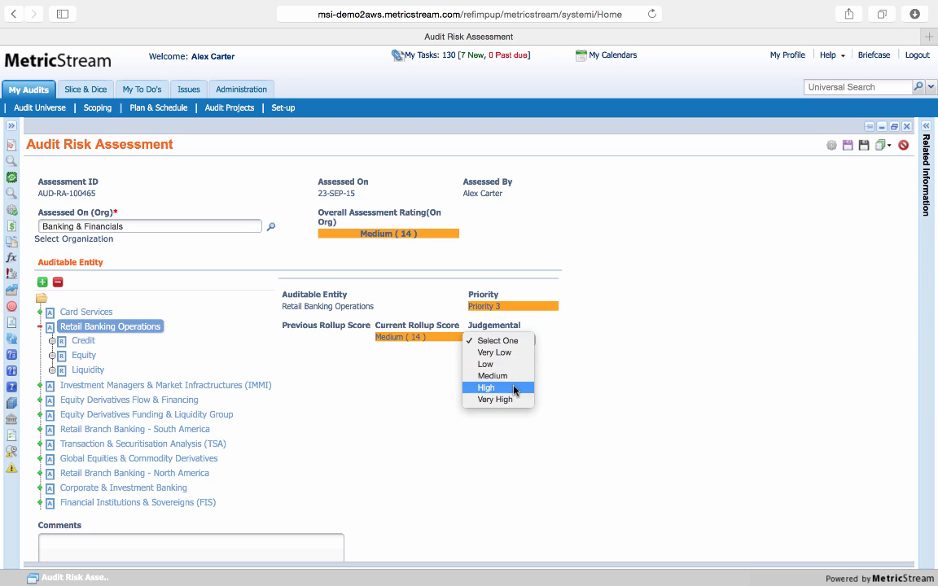
left_click(579, 379)
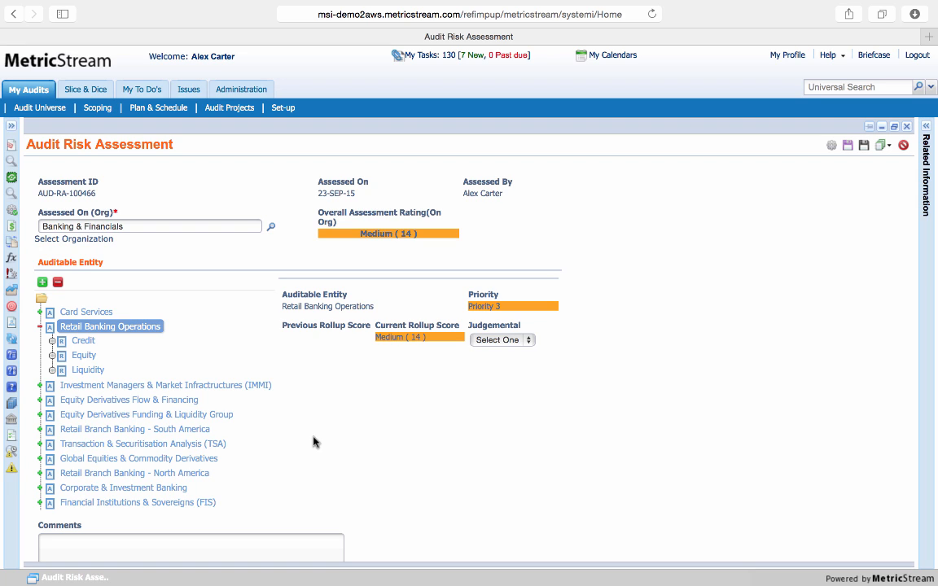
Leave the risk assessment and open the Plan & Schedule page with the audit plan report
left_click(159, 110)
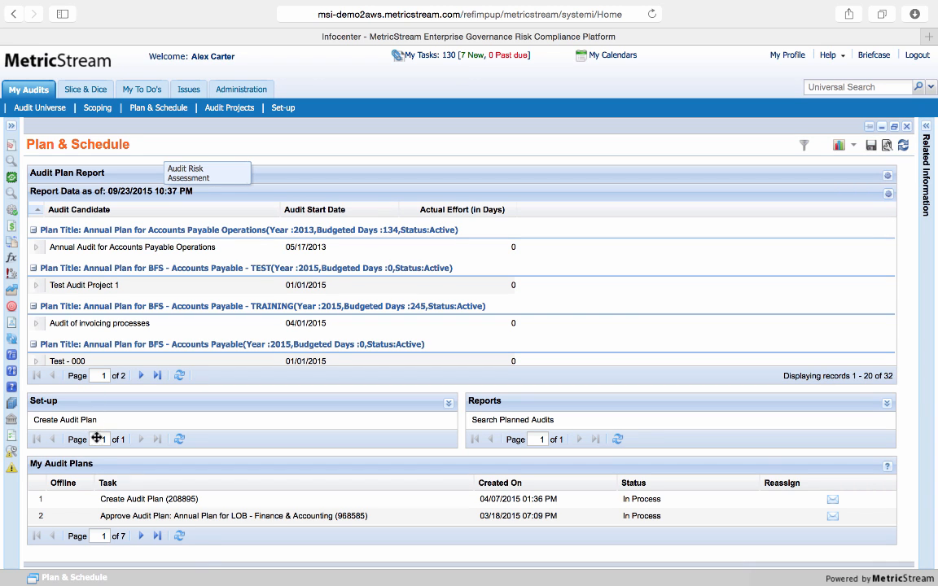
Open the approval task for the LOB - Finance & Accounting annual plan and review the available plan types
left_click(274, 518)
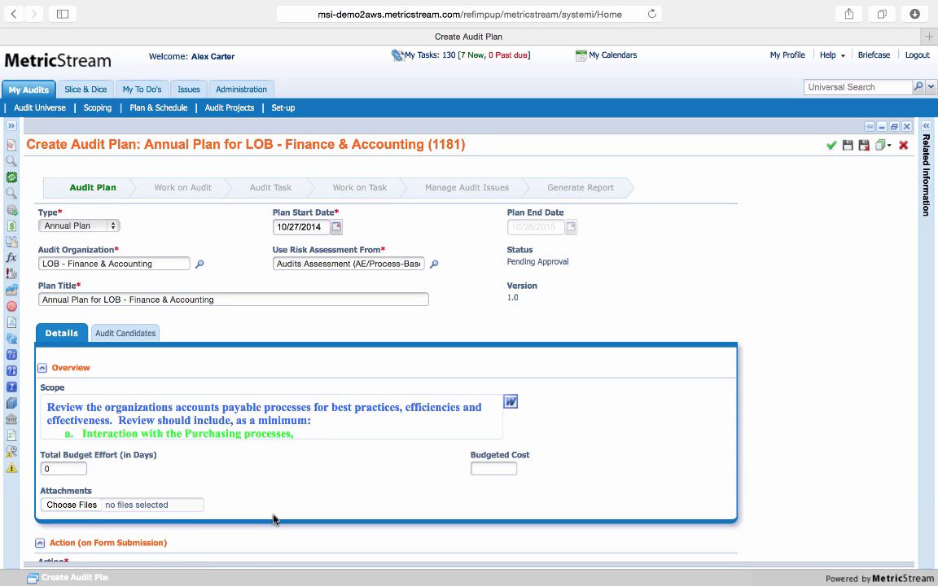
left_click(110, 226)
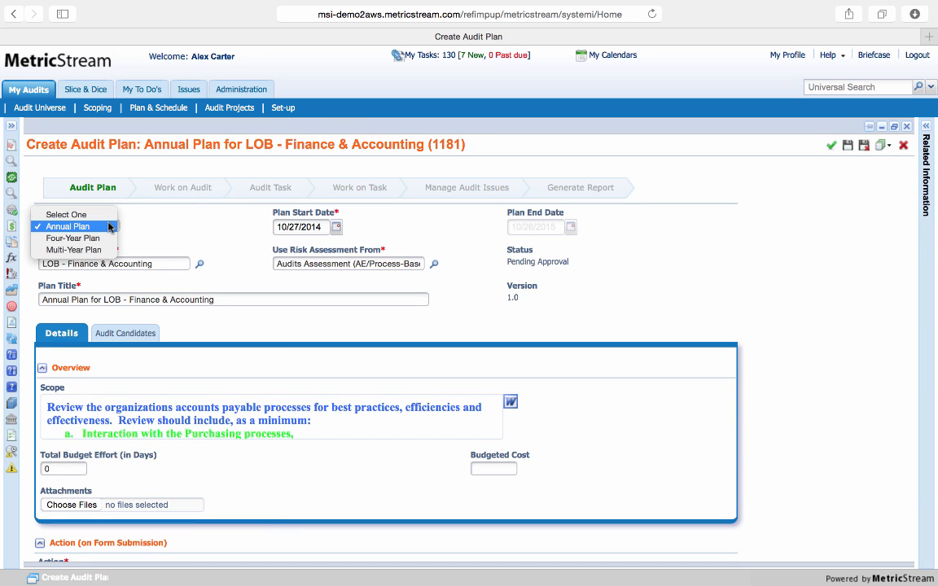
left_click(188, 237)
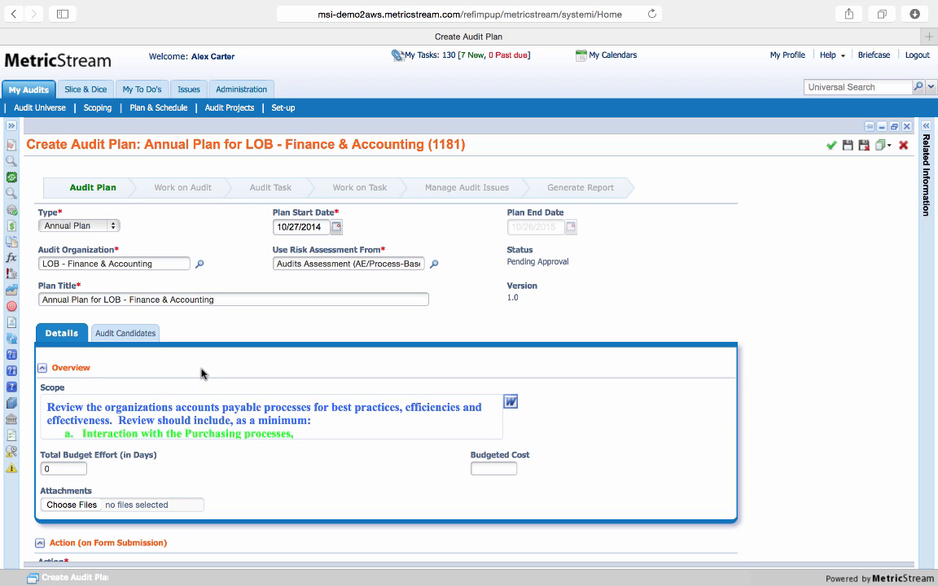
Examine the Account Payable - Transactions audit candidate's scope, risks, staffing fields and available schedule time windows
left_click(126, 334)
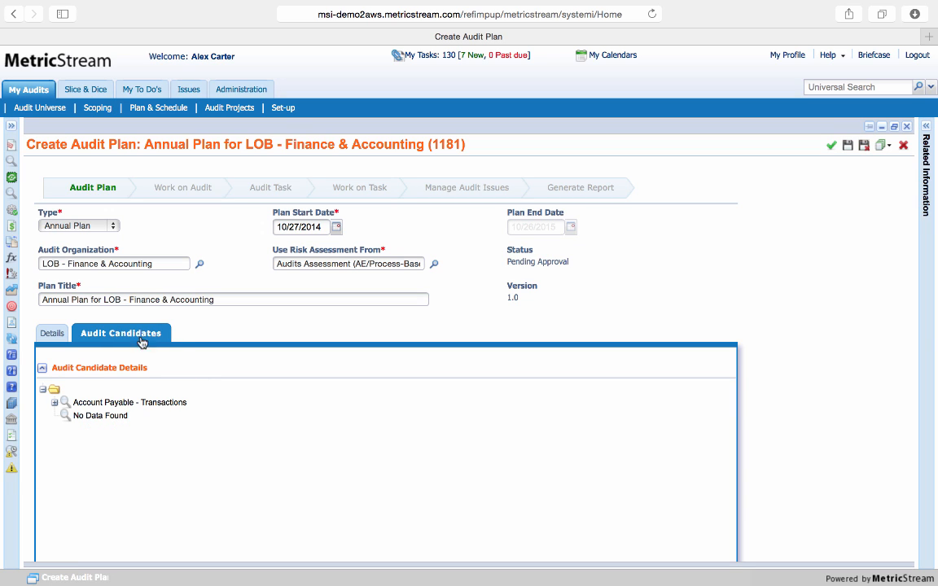
left_click(130, 403)
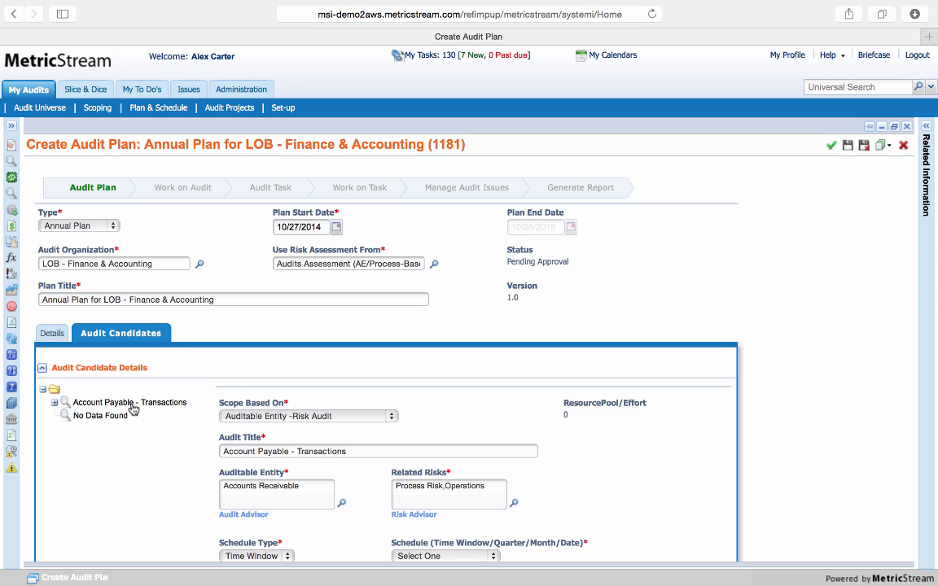
scroll(634, 452, "down", 4)
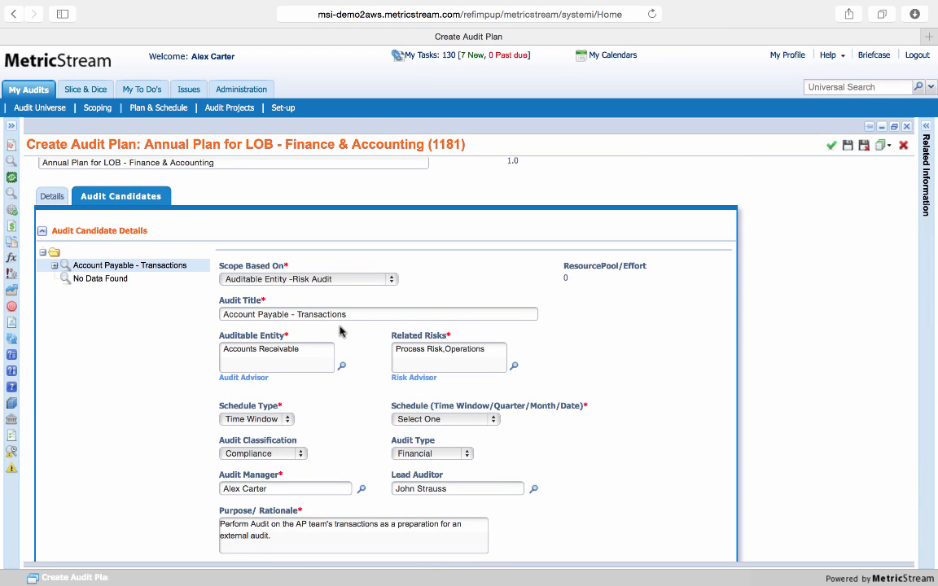
scroll(340, 332, "down", 2)
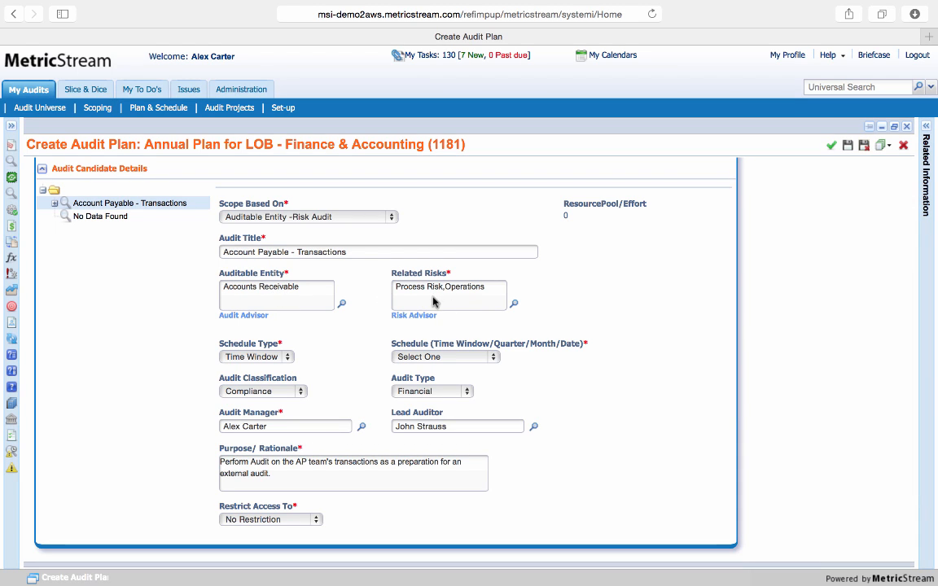
scroll(538, 362, "down", 1)
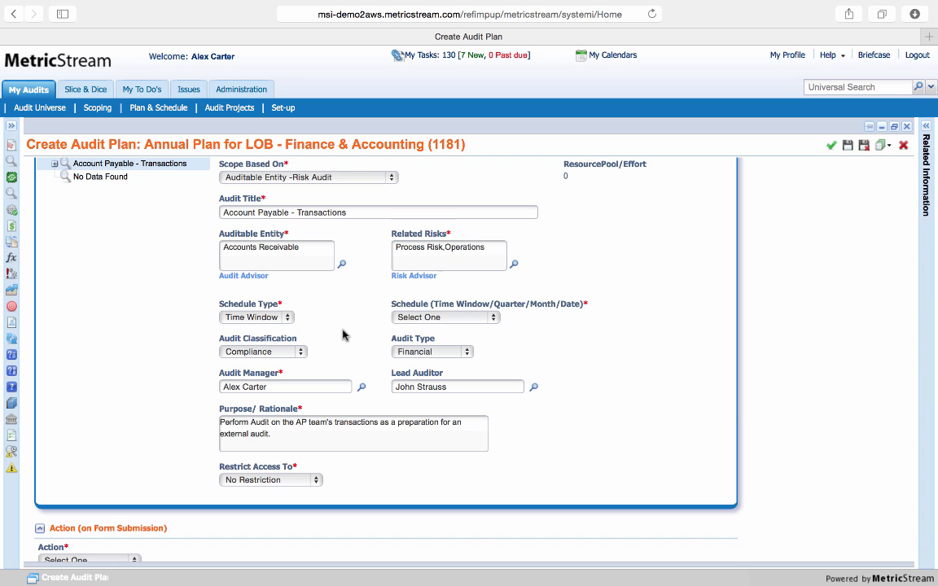
left_click(440, 318)
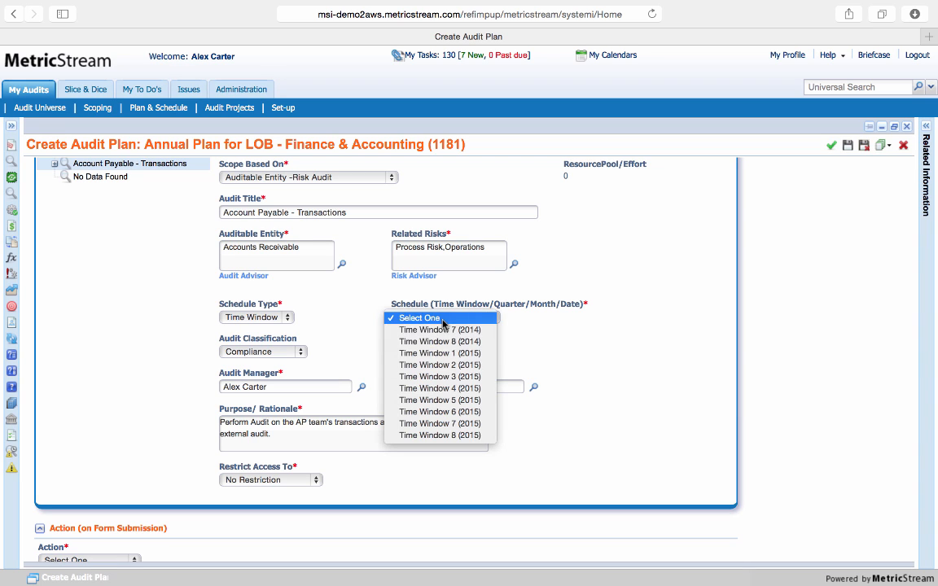
left_click(581, 361)
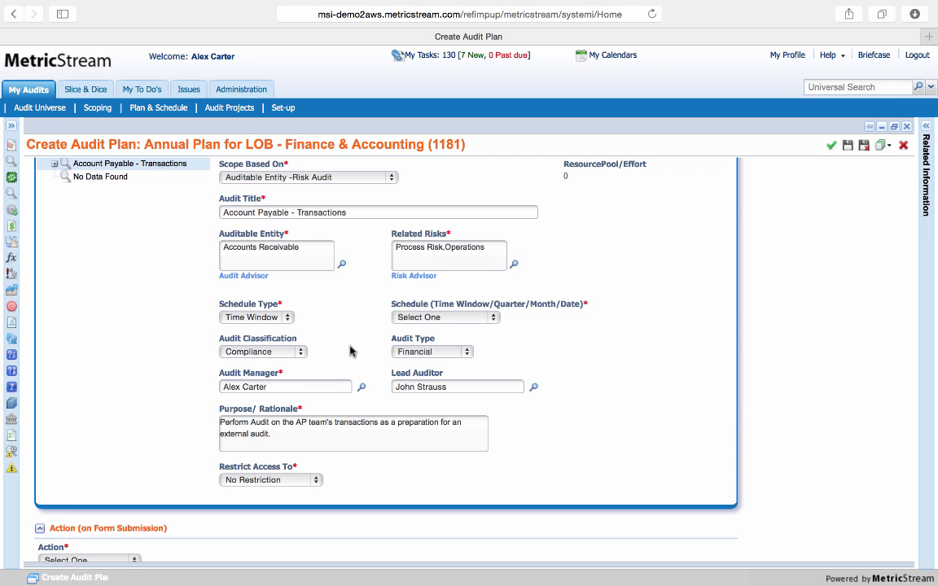
scroll(350, 351, "up", 3)
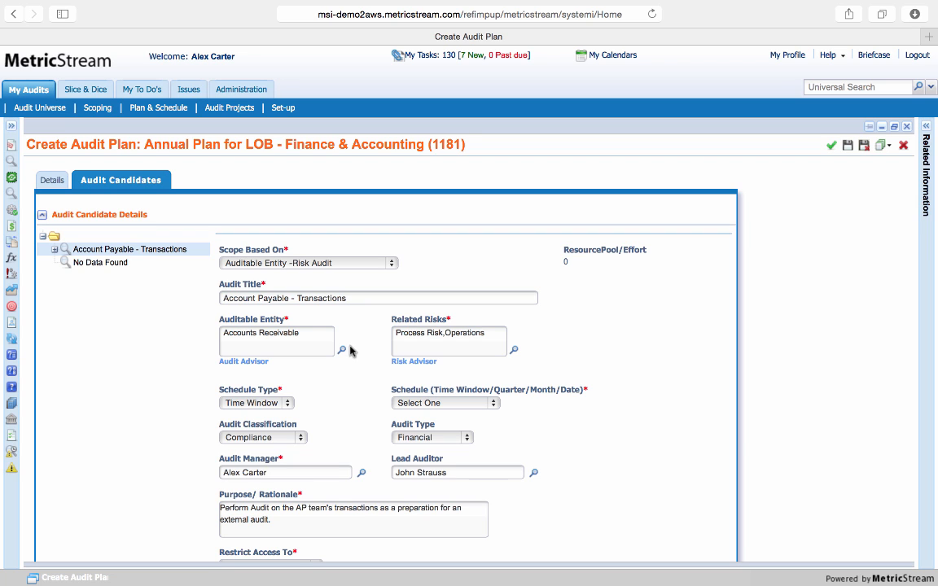
Review the Audit Advisor's entity scores and the risks under Accounts Receivable, and leave without changing the selection
left_click(244, 361)
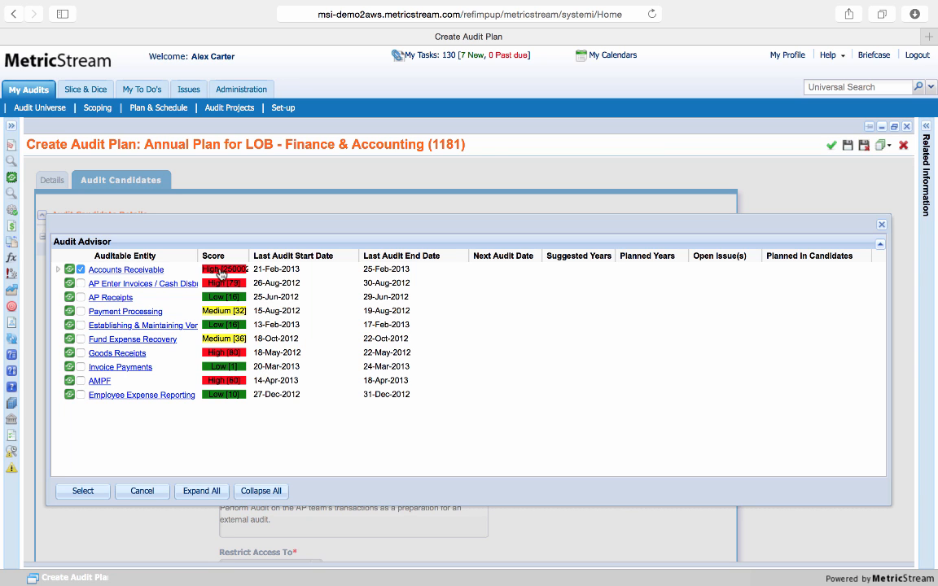
left_click(59, 269)
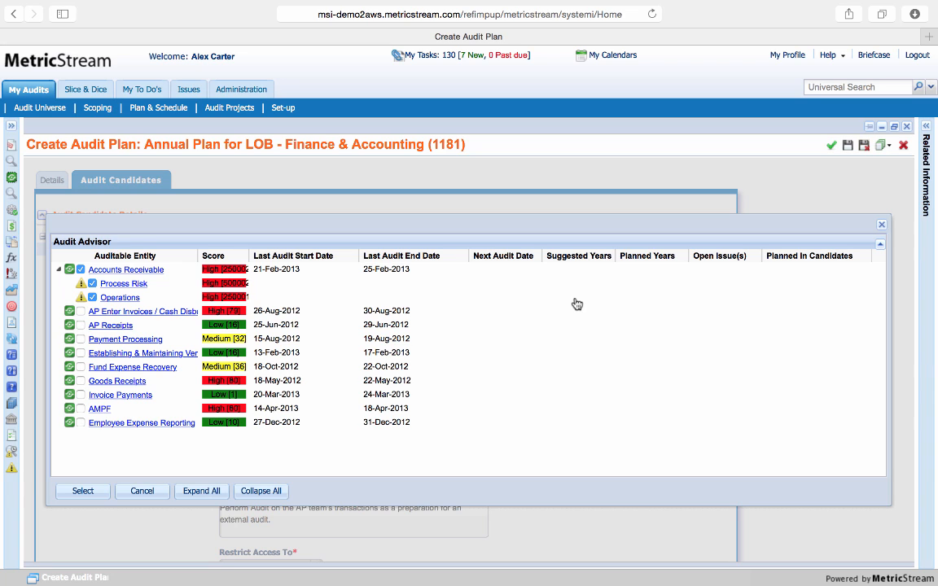
left_click(146, 490)
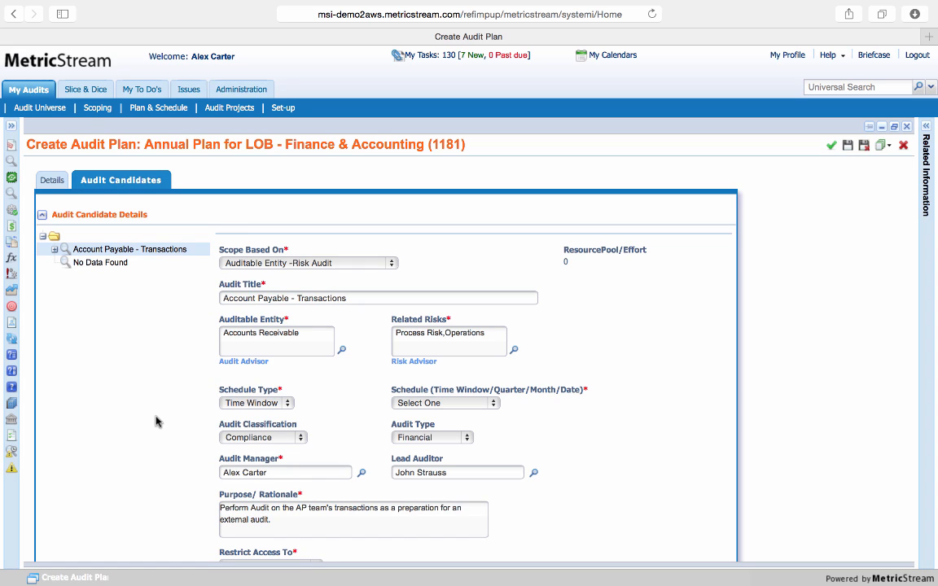
Title the empty audit candidate "Test Audit 2" and review its remaining fields and the plan's status
left_click(109, 265)
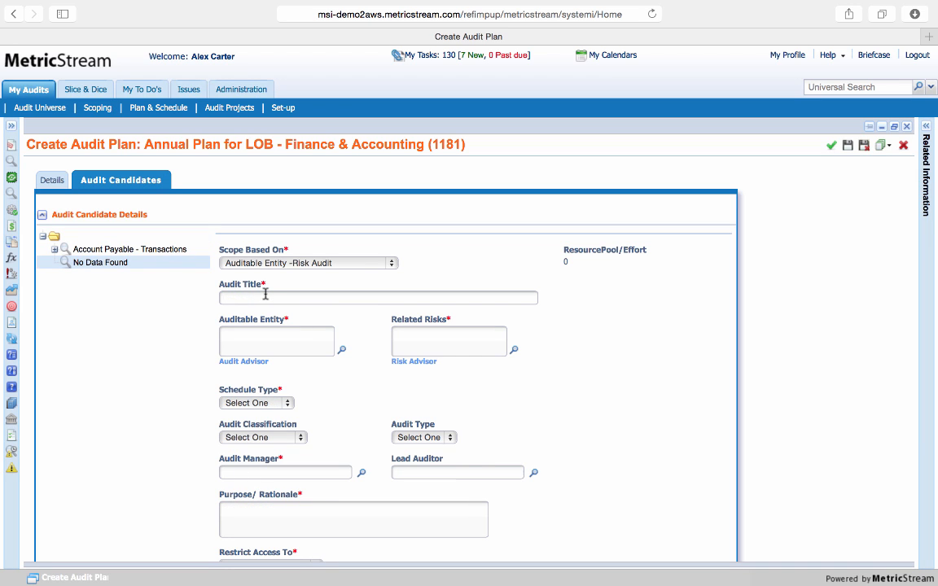
type("Test Audit 2")
scroll(668, 324, "down", 2)
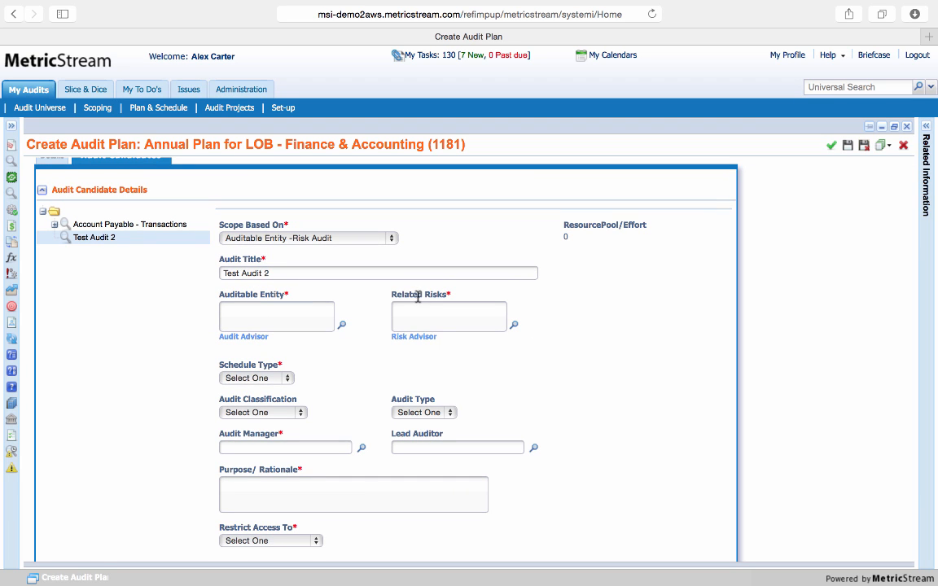
scroll(347, 364, "down", 3)
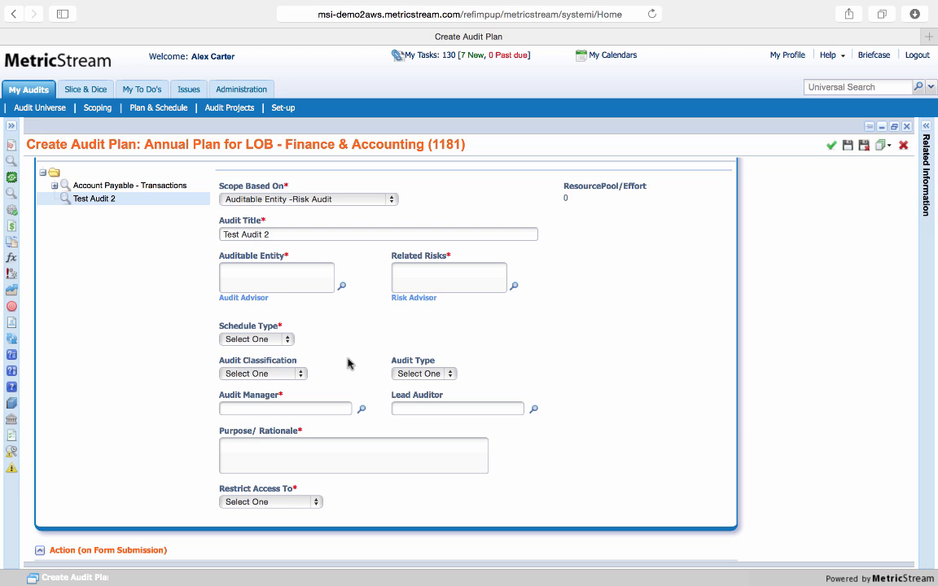
scroll(348, 363, "up", 10)
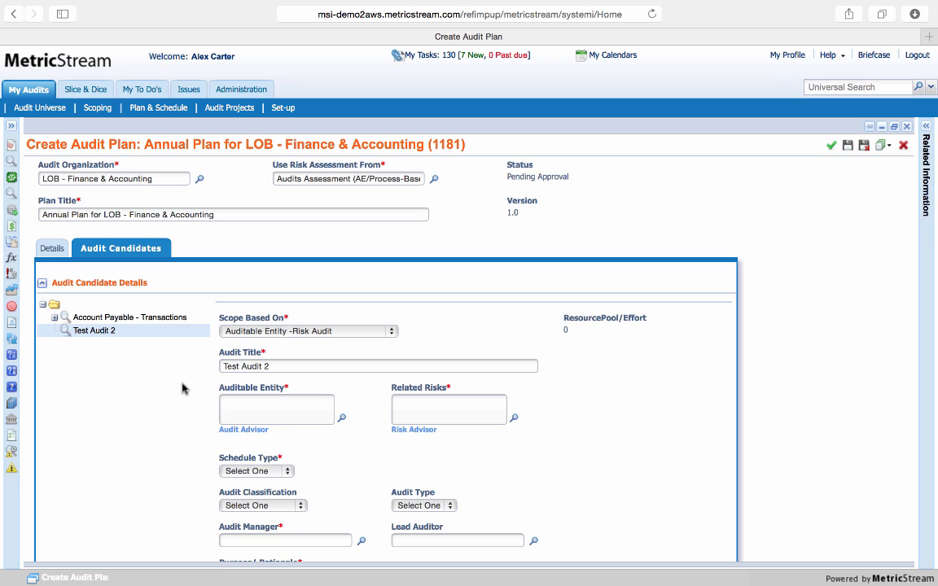
scroll(485, 361, "up", 1)
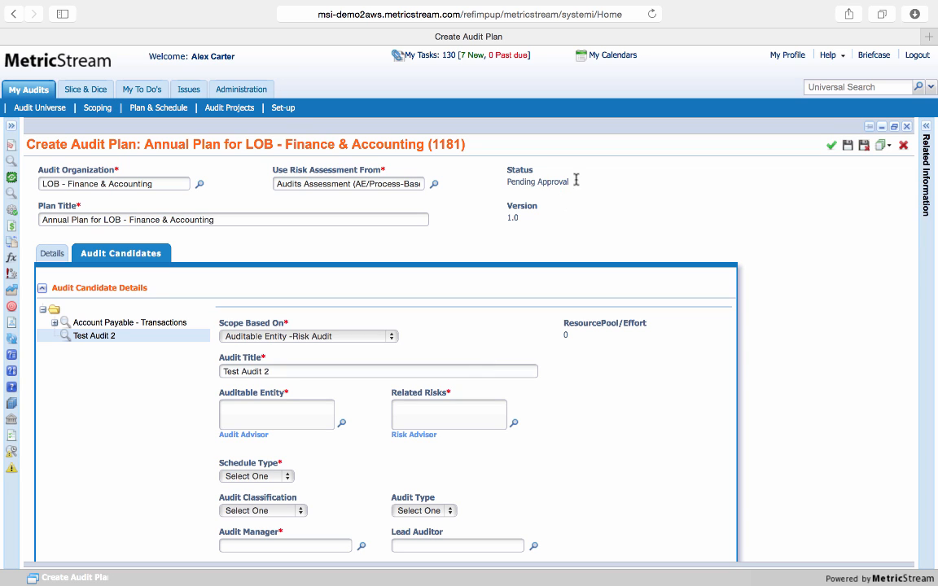
left_click_drag(575, 181, 508, 182)
left_click(597, 226)
Open the Audit Projects list and start creating a task for the Annual Audit on AP's Transactional Information
left_click(229, 107)
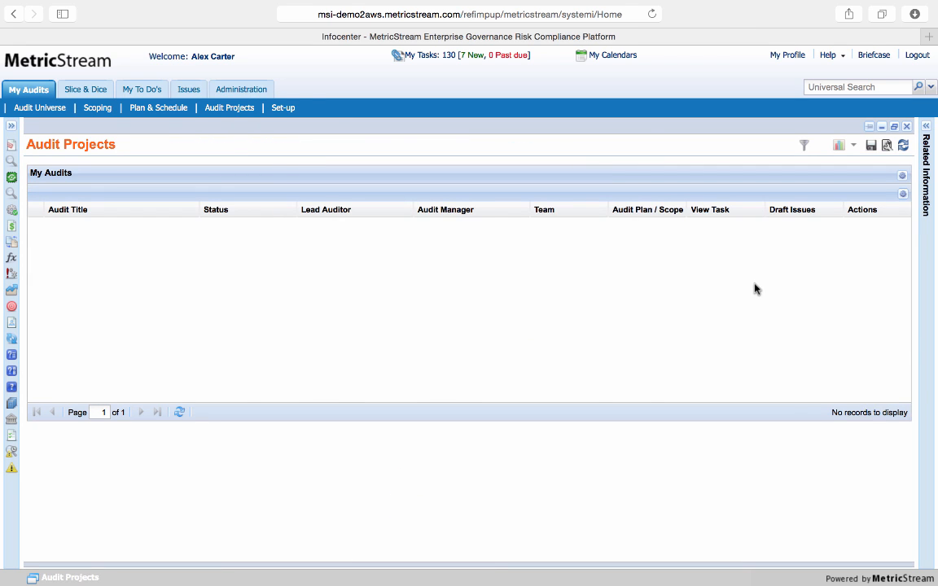
scroll(669, 295, "down", 1)
scroll(670, 295, "down", 3)
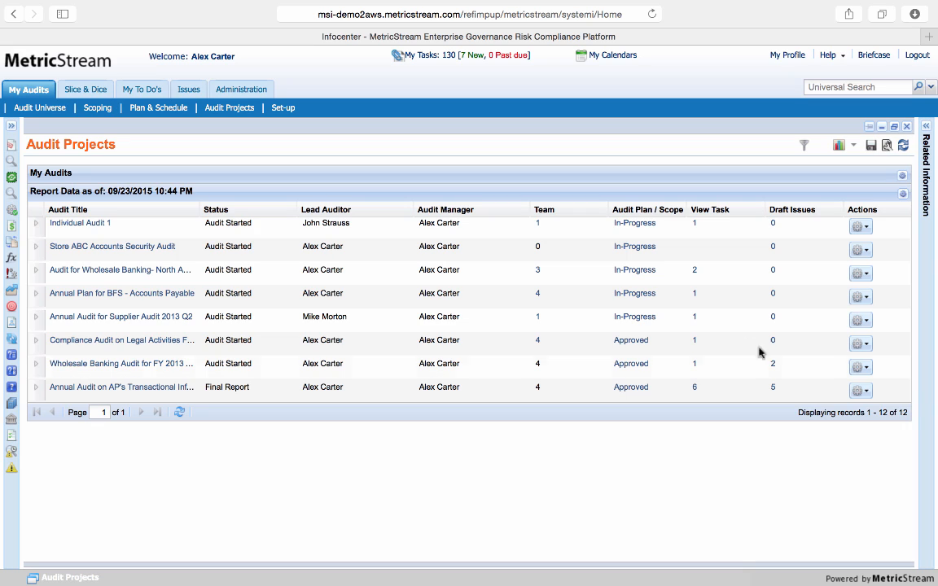
left_click(860, 390)
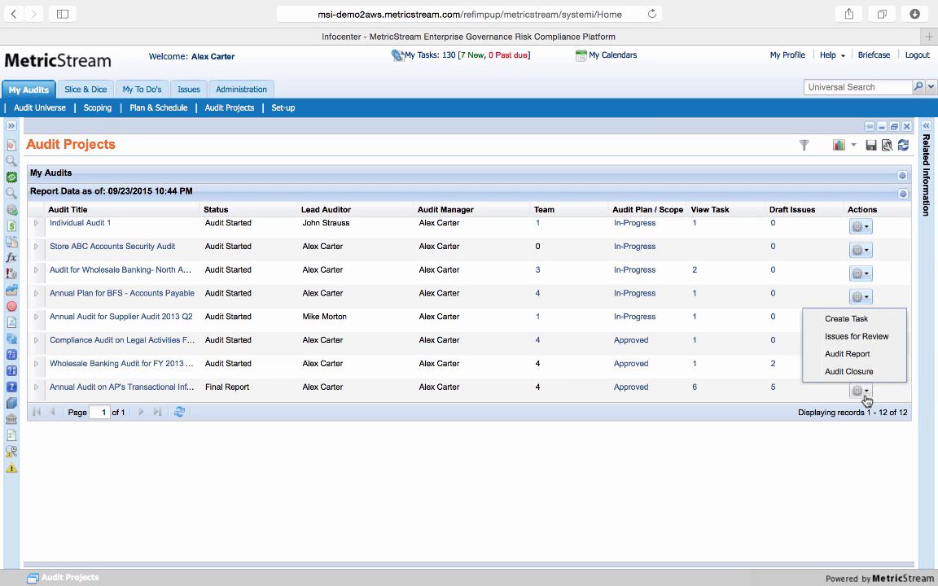
left_click(871, 323)
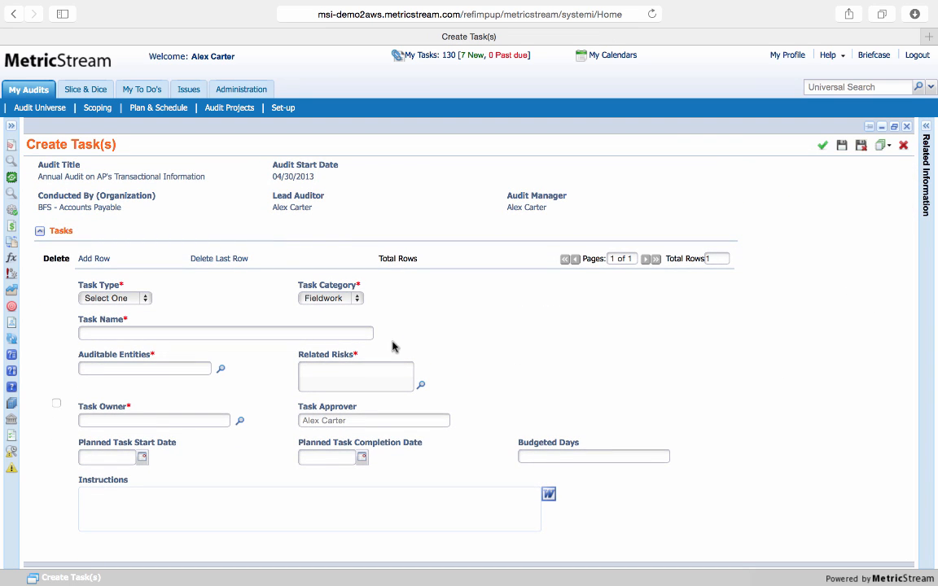
Set the task type to Test Controls and name the task "Control Test"
left_click(145, 298)
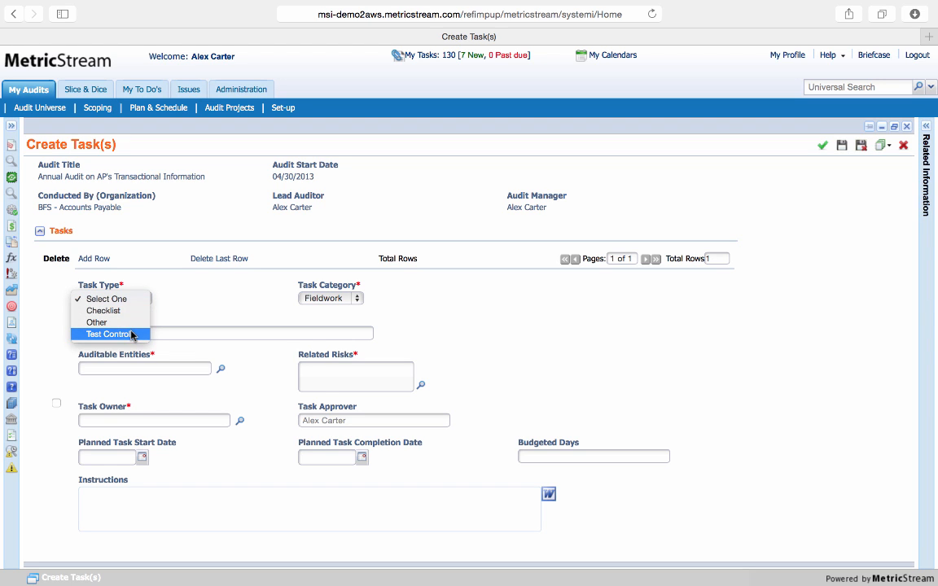
left_click(126, 334)
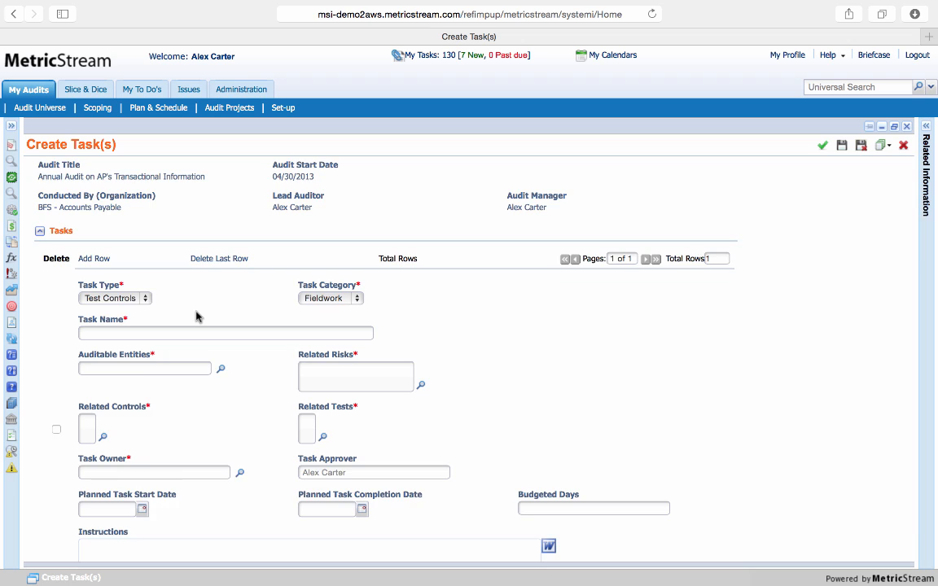
scroll(196, 316, "down", 2)
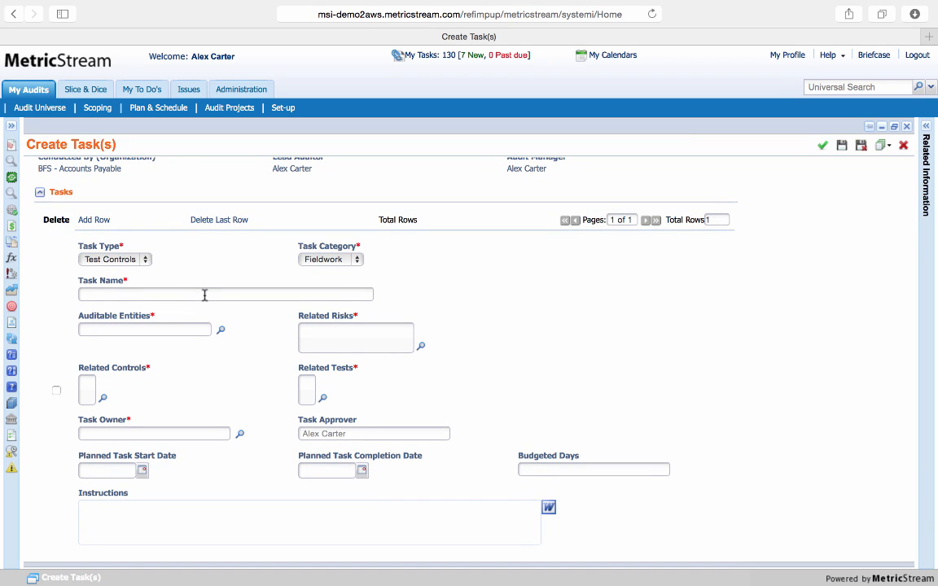
left_click(205, 295)
type("Control Test")
scroll(224, 385, "down", 1)
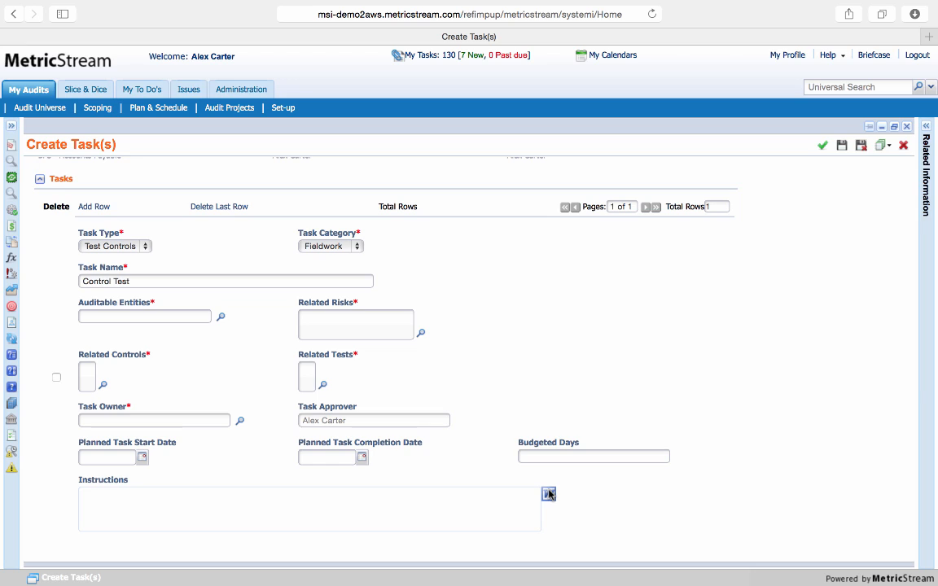
View the rich text editor for the task's instructions and return to the task form
left_click(549, 494)
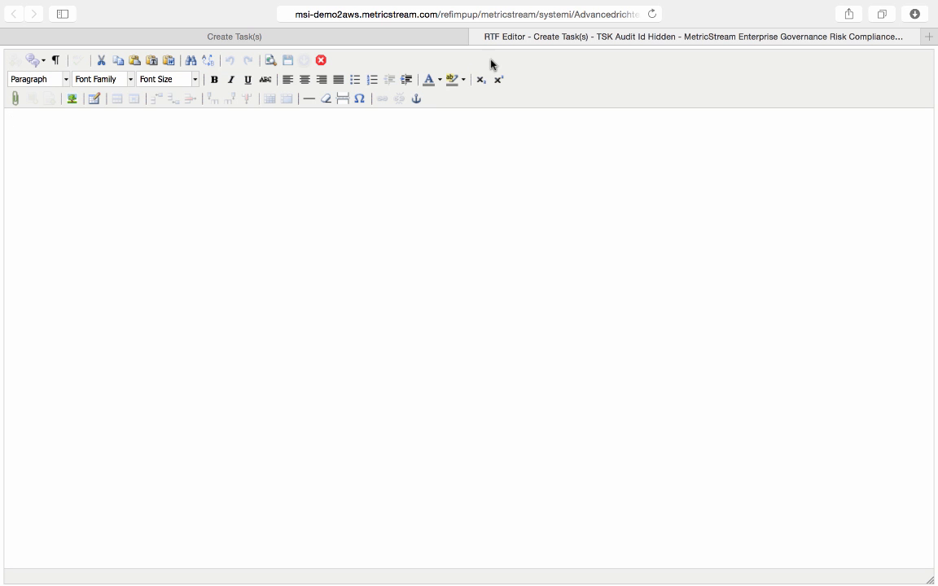
left_click(478, 37)
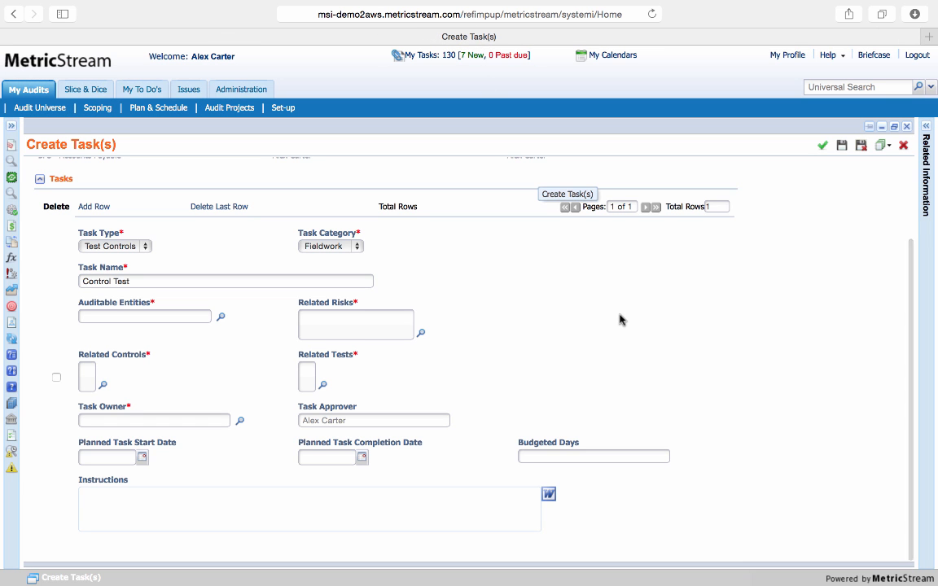
scroll(619, 319, "up", 2)
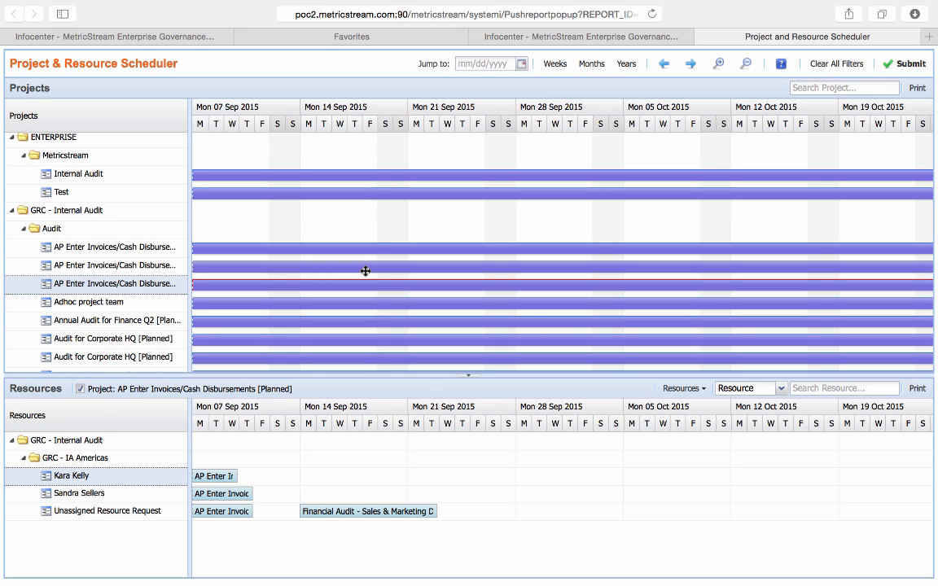
Assign the unassigned Financial Audit - Sales & Marketing request to the second GRC - IA Americas resource, and cancel a new allocation for the first resource
mouse_move(366, 271)
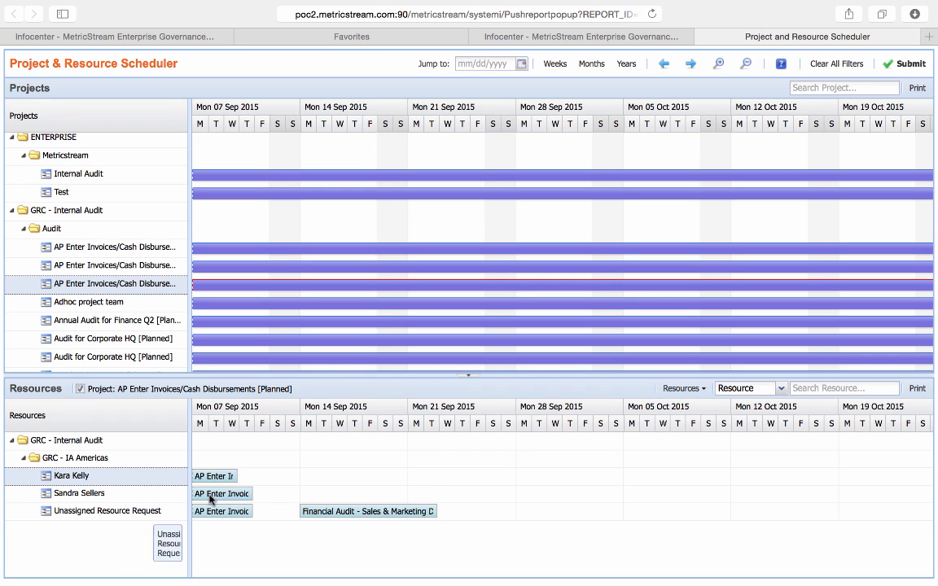
left_click_drag(377, 510, 575, 480)
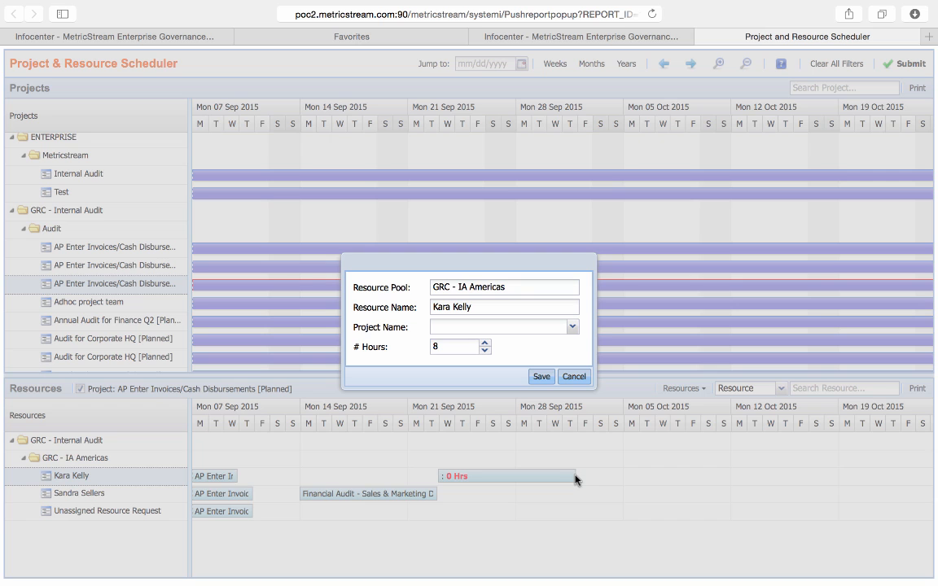
left_click(576, 377)
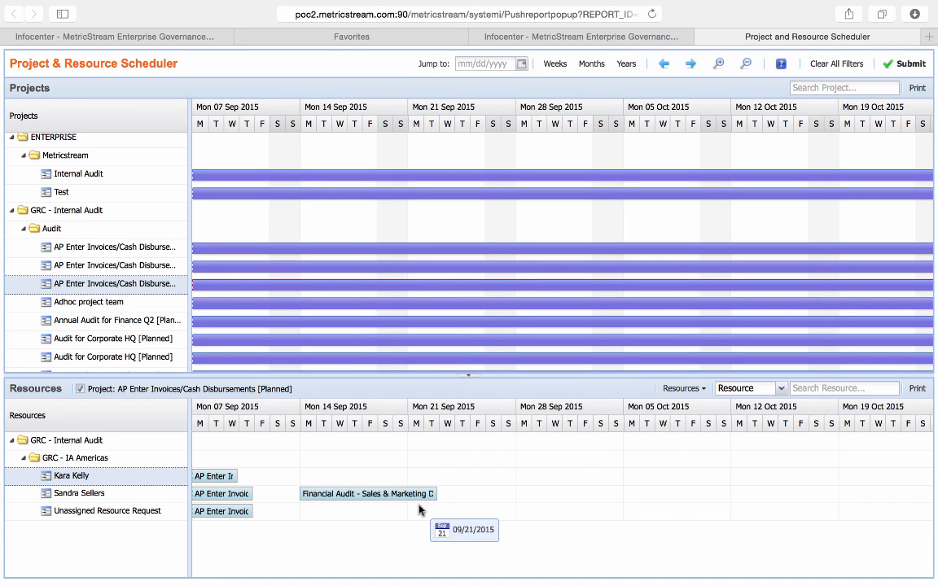
Zoom the scheduler timeline out to a month-level overview of projects and resource allocations
left_click(746, 65)
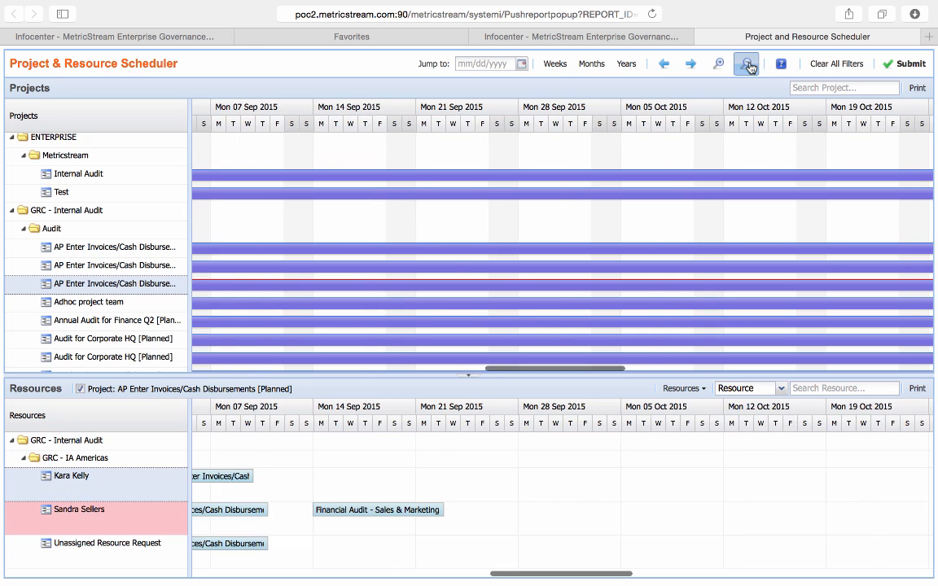
left_click(748, 66)
left_click(746, 66)
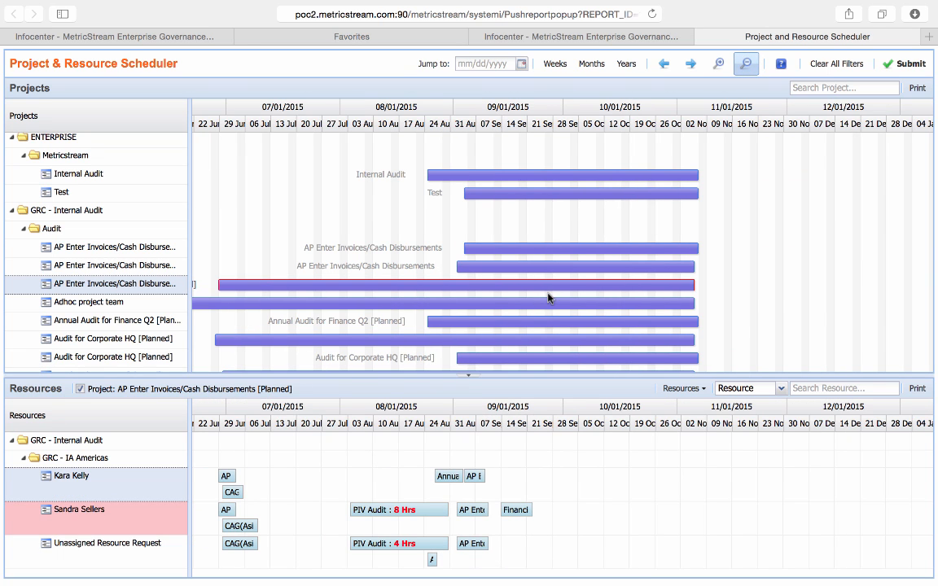
Close the Project and Resource Scheduler and view the Resource Utilization chart on the Resource Scheduler page
mouse_move(550, 289)
key("super+w")
scroll(830, 327, "down", 1)
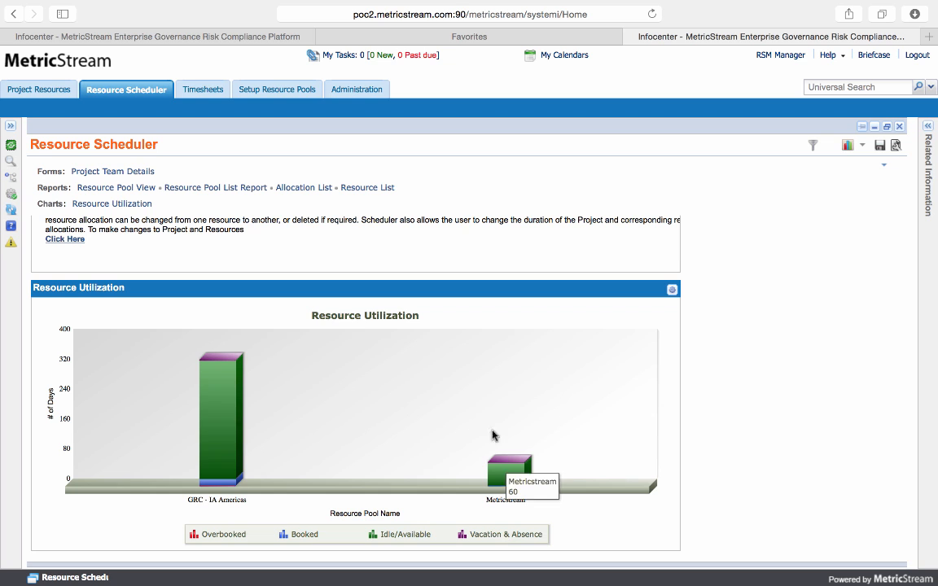
scroll(473, 344, "up", 1)
Switch to the audit manager's Audit Projects list, view the tasks of the "Audit information" project, and return to review the project list
left_click(233, 39)
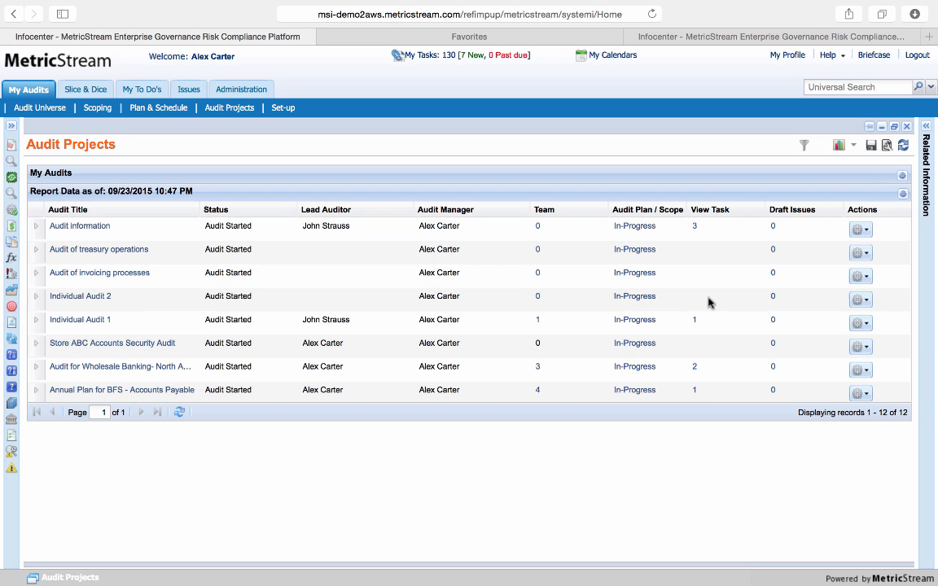
left_click(696, 227)
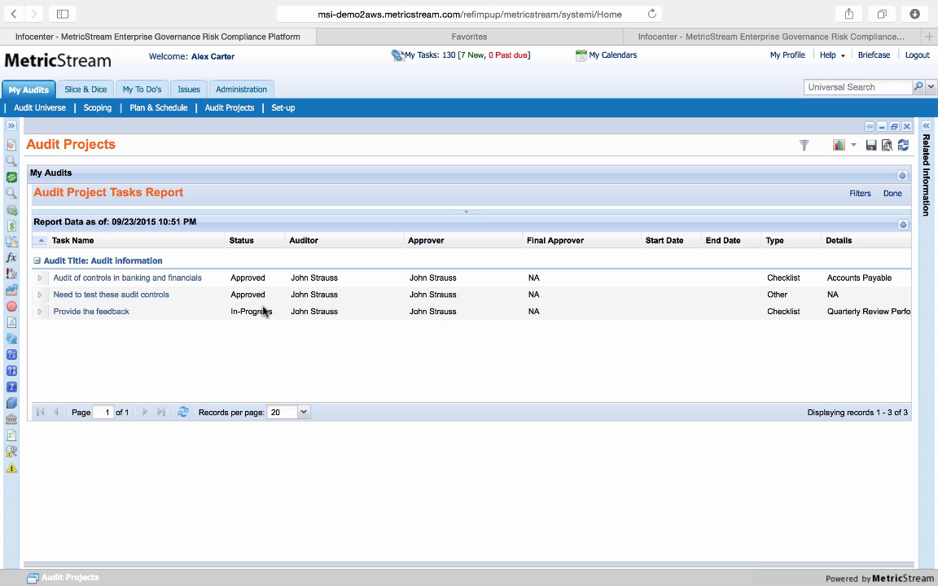
left_click(229, 108)
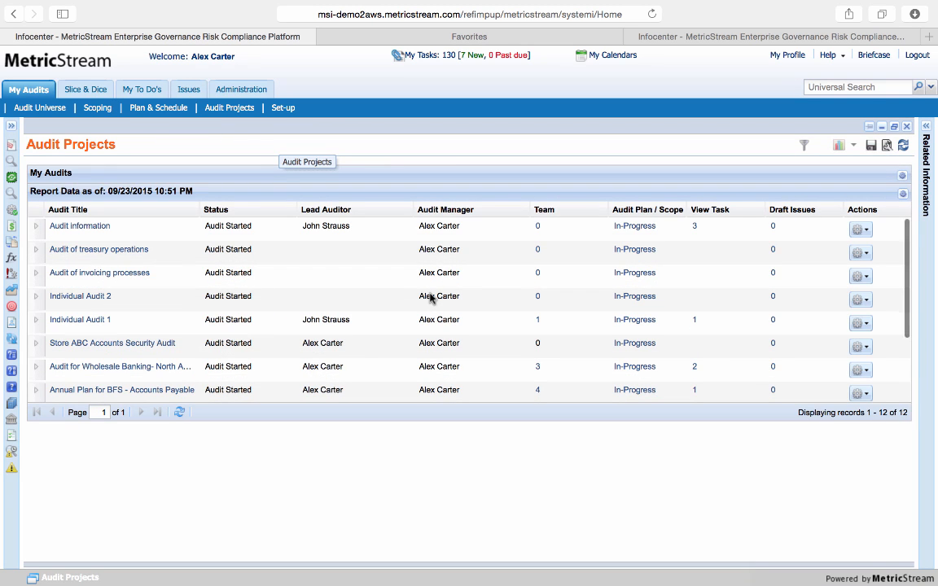
scroll(756, 368, "down", 3)
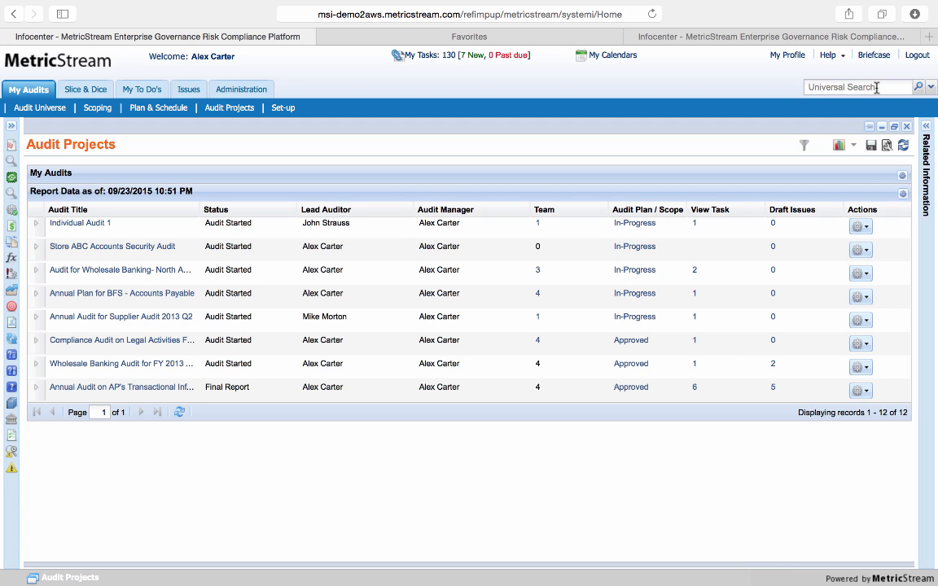
Log out and log in to the Audits, DMS and Supplier solution as Auditor, filling in the saved account password
left_click(916, 54)
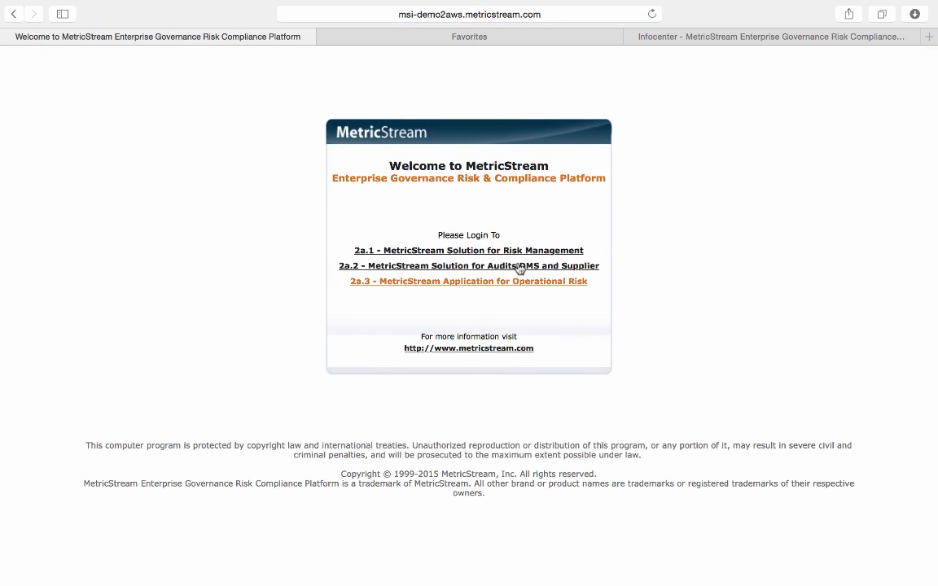
left_click(521, 267)
type("Auditor")
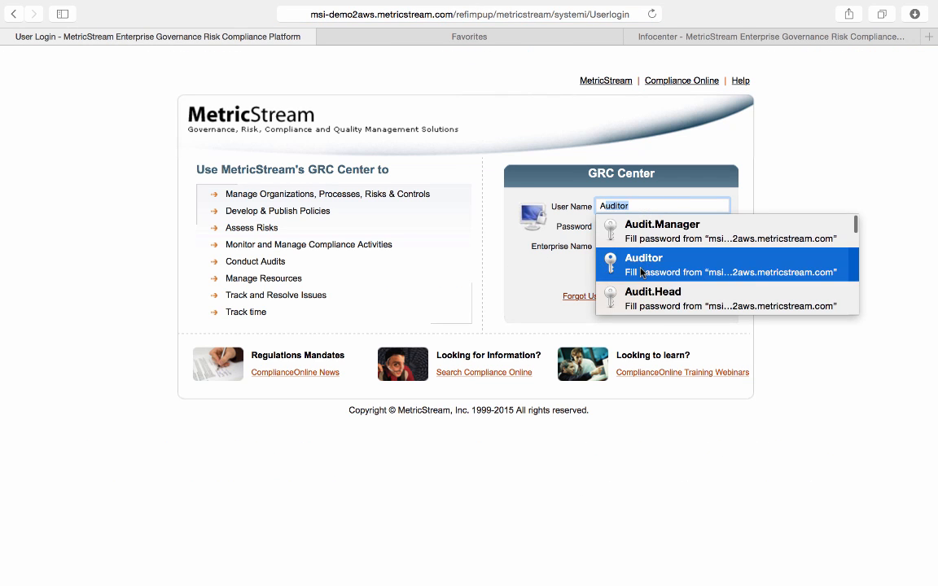
left_click(618, 265)
left_click(636, 277)
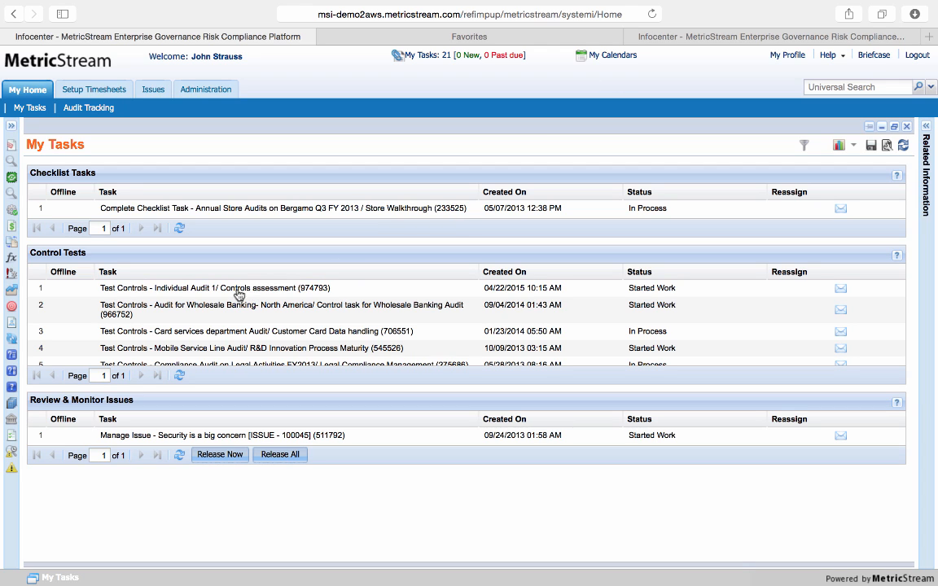
Open the Test Controls task for Individual Audit 1 / Controls assessment and review its task and audit details
left_click(206, 290)
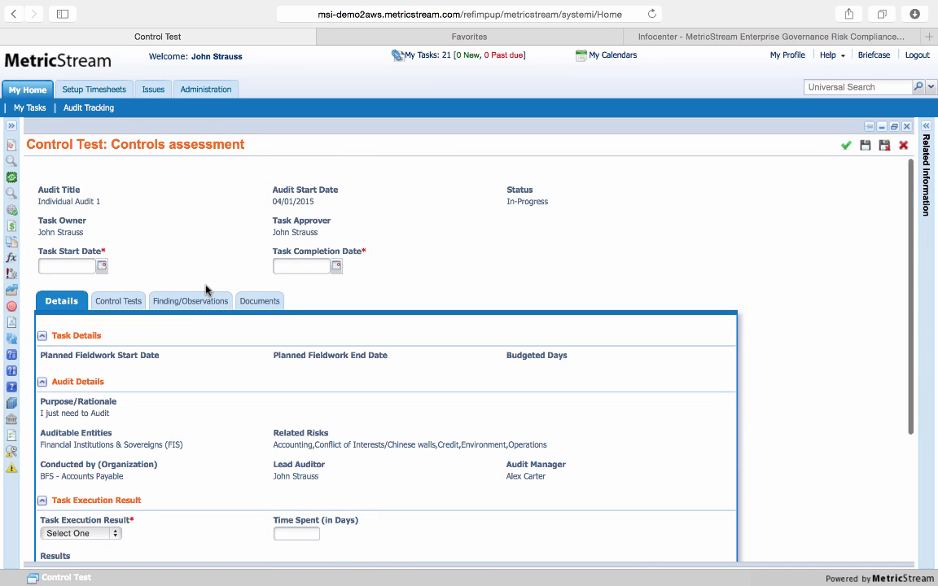
scroll(206, 290, "down", 1)
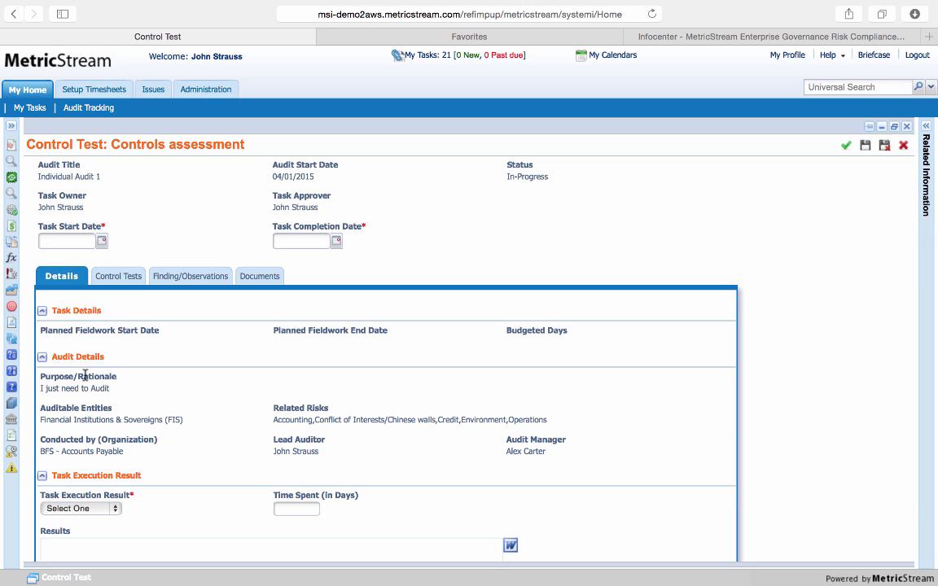
scroll(96, 386, "up", 1)
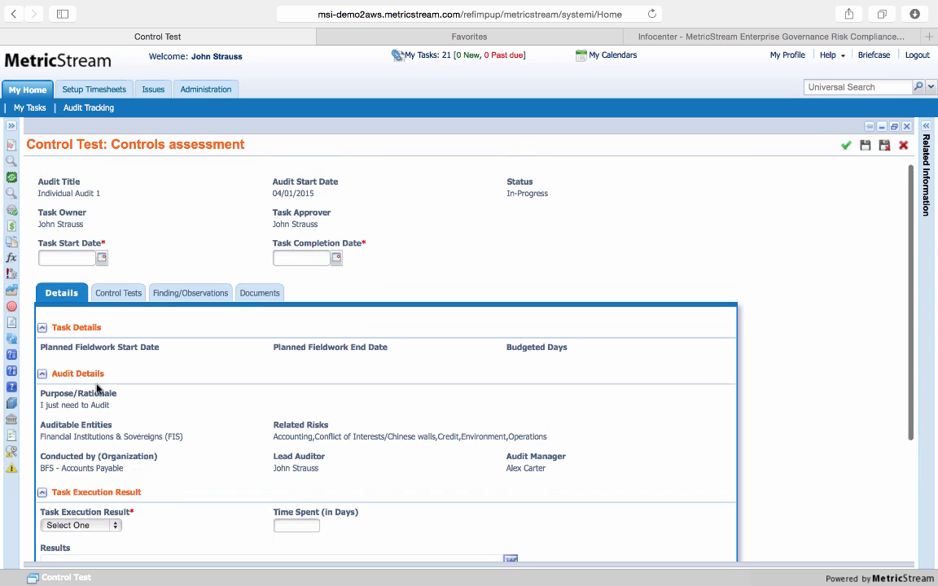
In the control tests, expand the Accounting risk and open the "Functions to create vendor master file" control's form
left_click(127, 301)
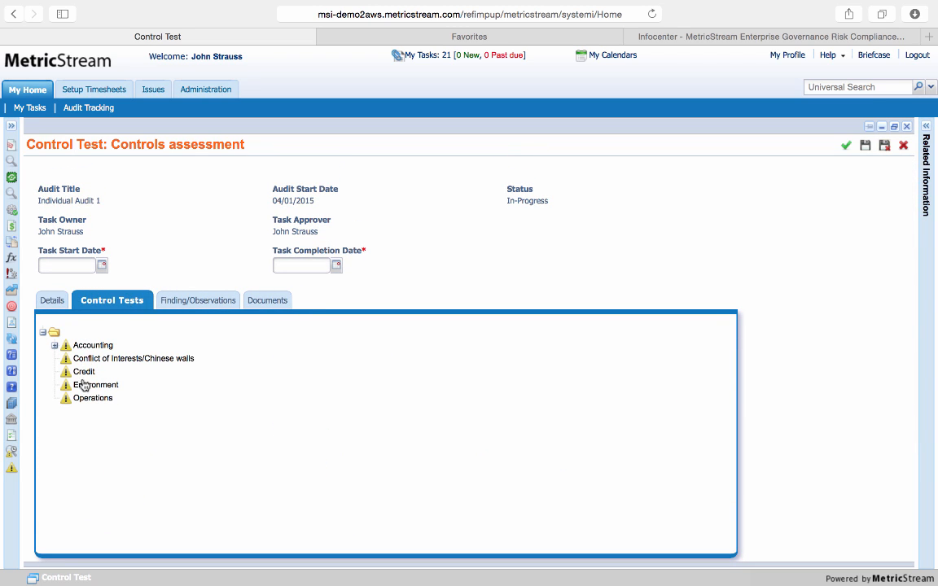
left_click(54, 345)
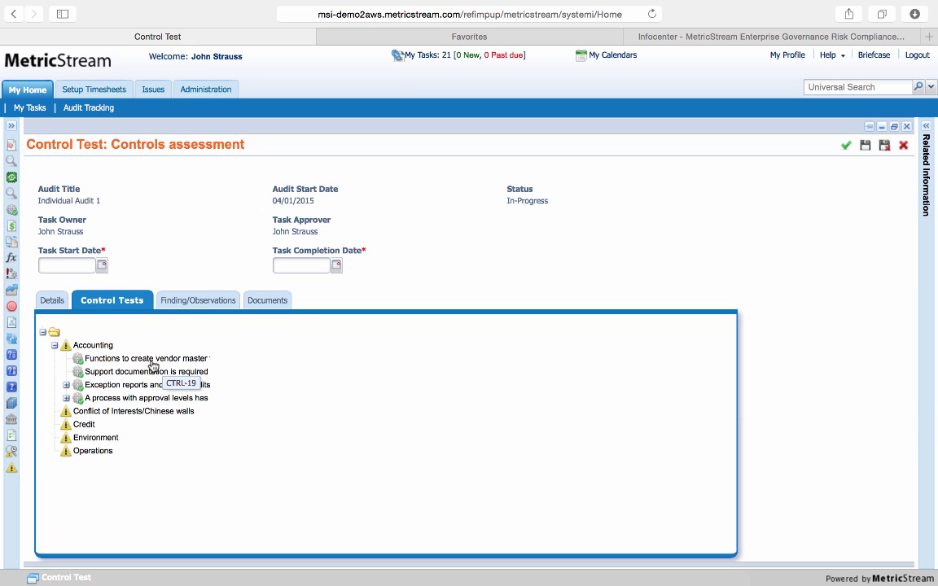
left_click(147, 359)
scroll(595, 429, "down", 3)
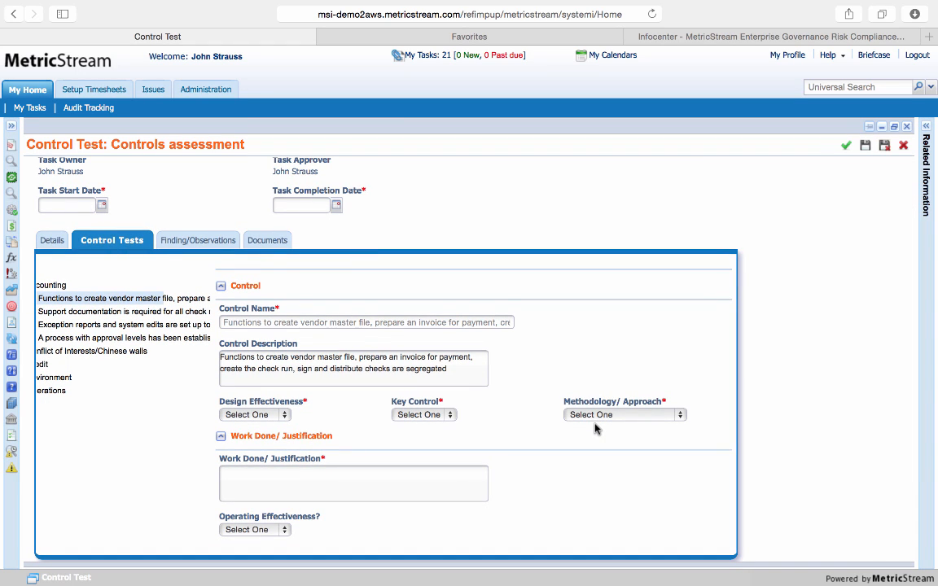
scroll(594, 429, "down", 1)
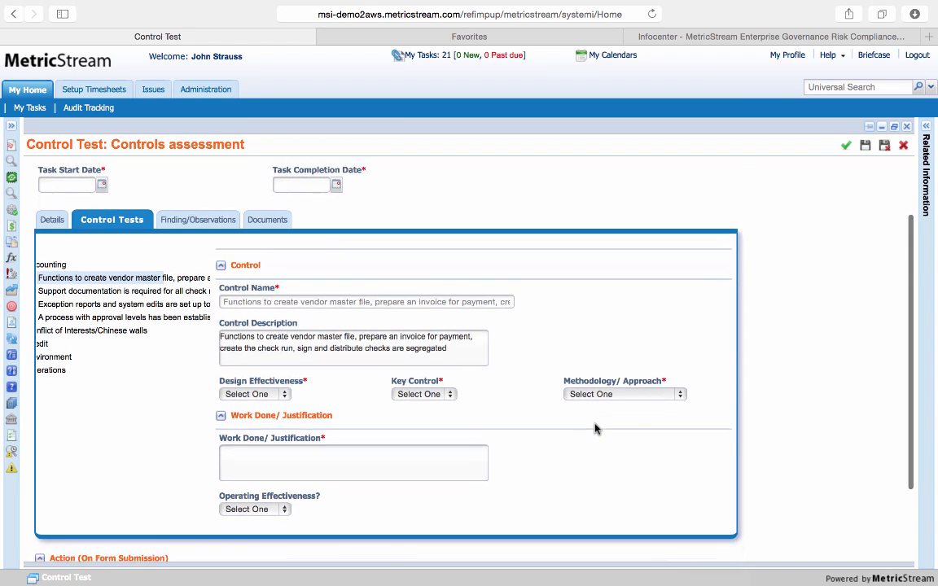
View the Design Effectiveness and Methodology/Approach options of the control, leaving both unselected, and place the cursor in Work Done/Justification
left_click(283, 395)
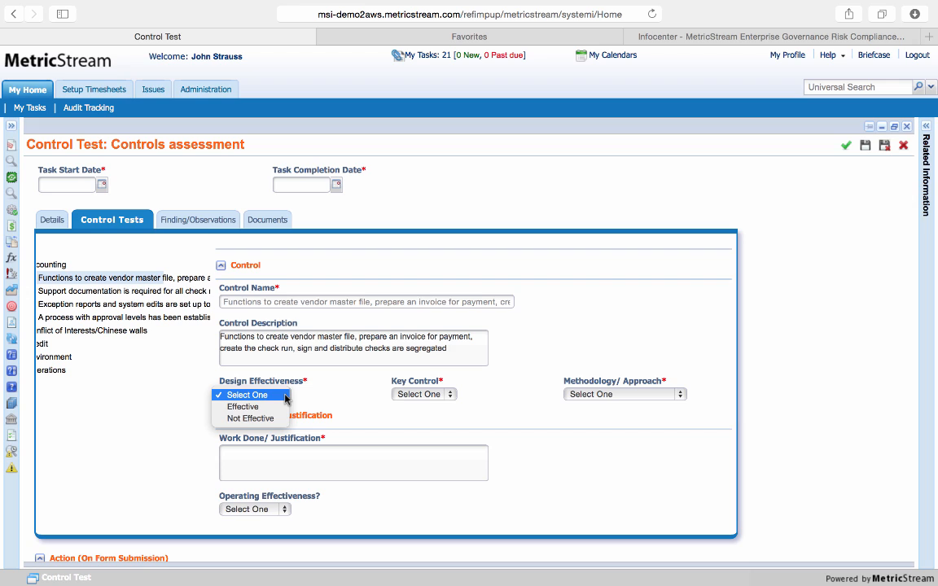
left_click(374, 395)
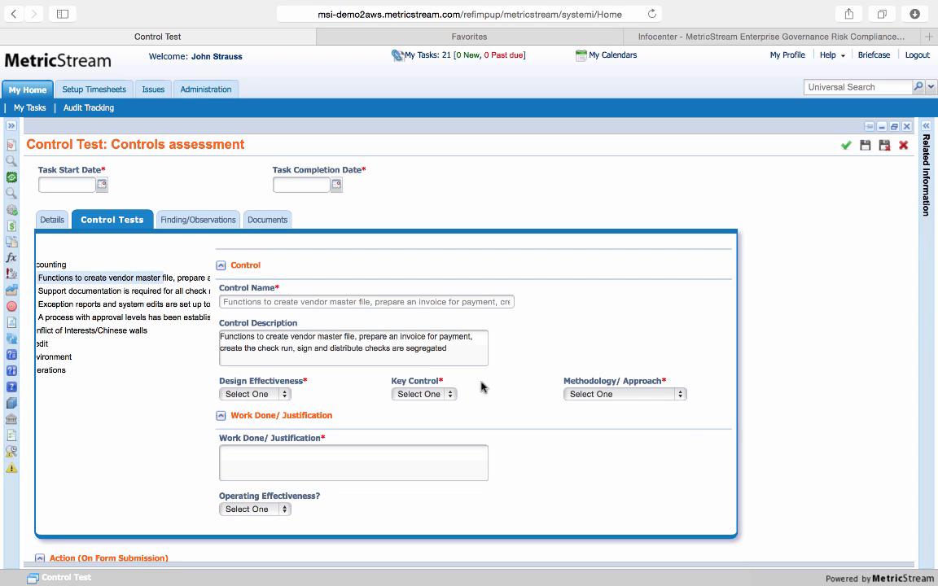
left_click(634, 396)
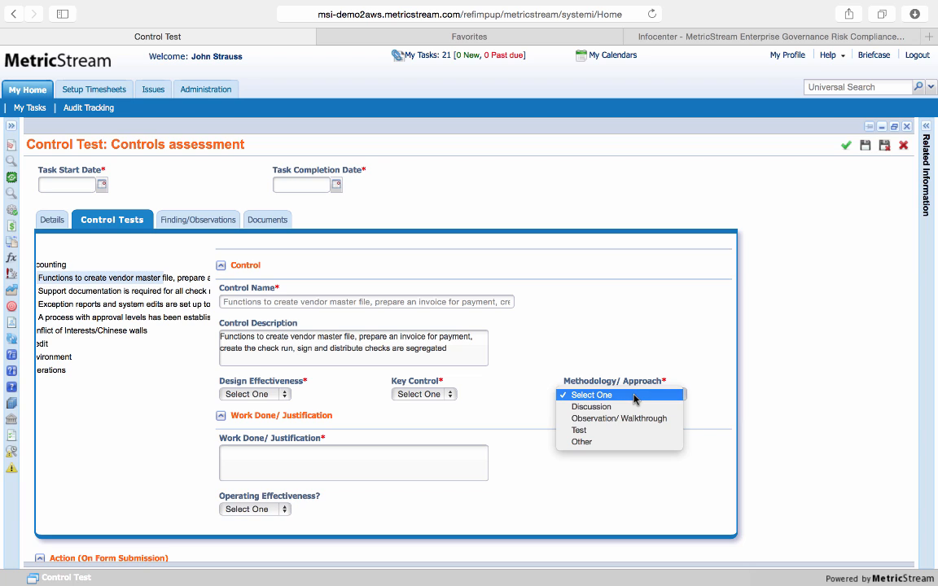
left_click(428, 450)
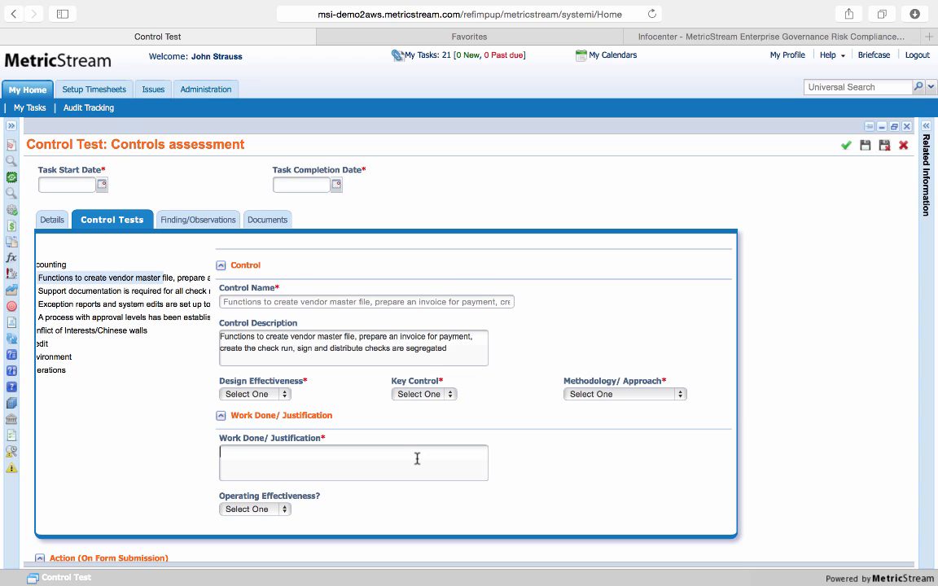
Add a blank document entry to the control test and view its document category options without choosing one
left_click(270, 219)
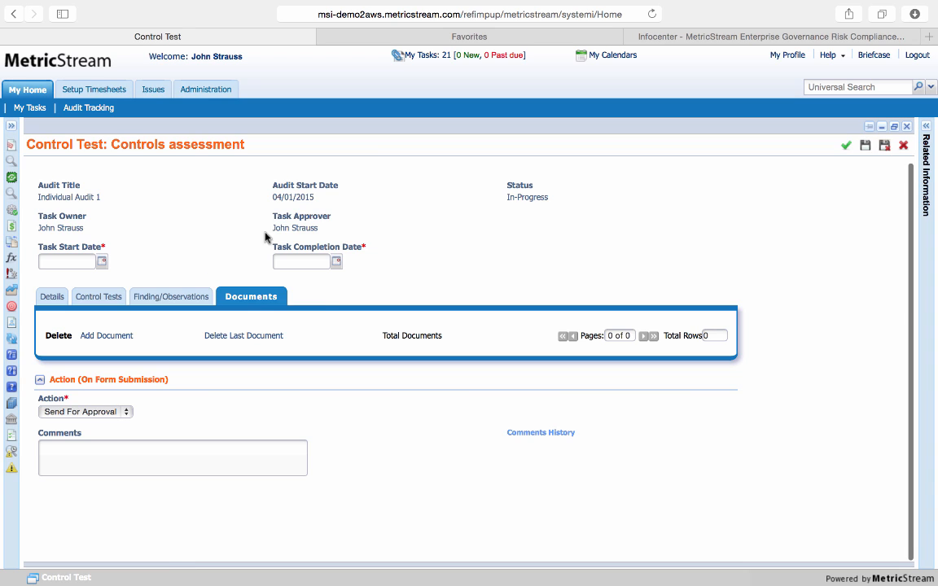
left_click(104, 335)
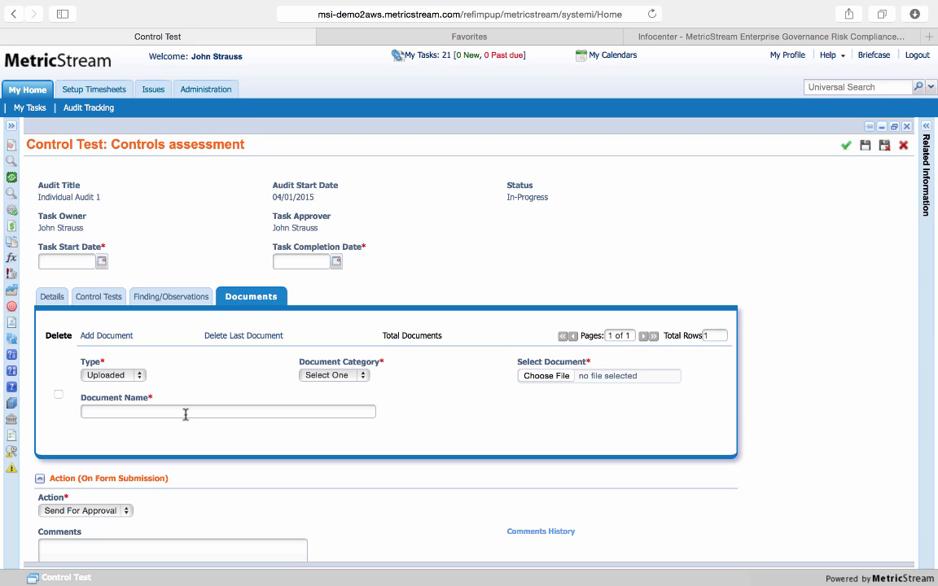
left_click(325, 377)
left_click(249, 398)
Open the blank Finding/Observation form of the control test and examine its title, details, owner, approver and related risk fields
left_click(171, 296)
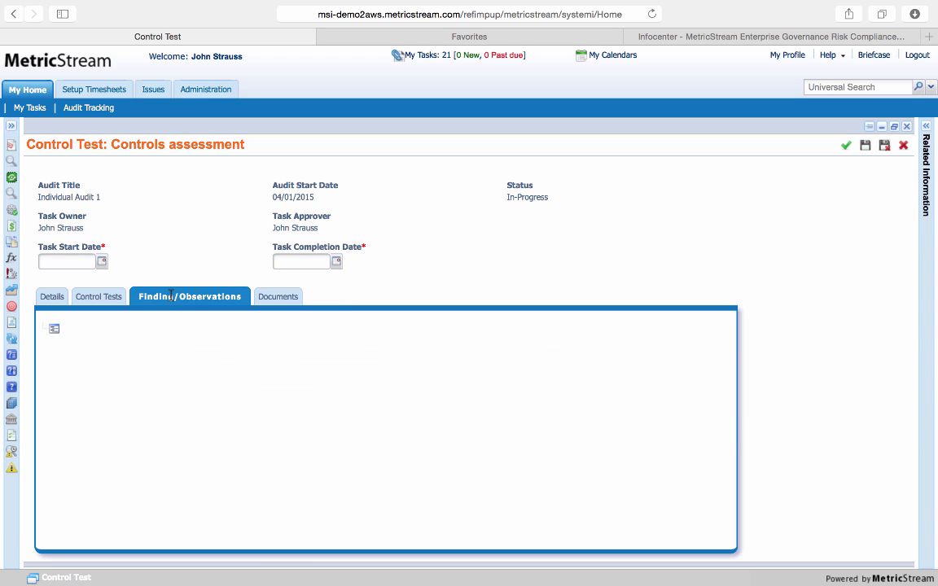
left_click(55, 329)
left_click(98, 336)
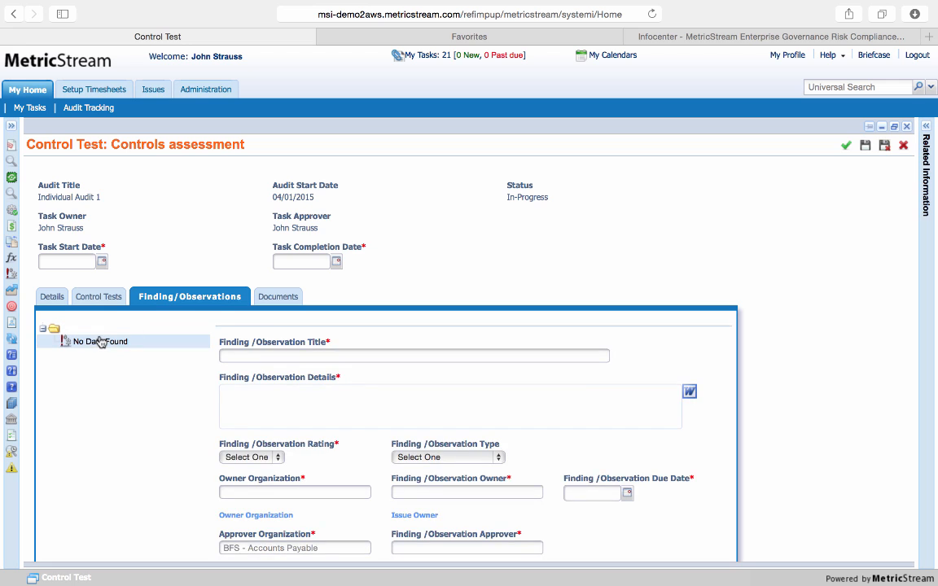
scroll(192, 399, "down", 3)
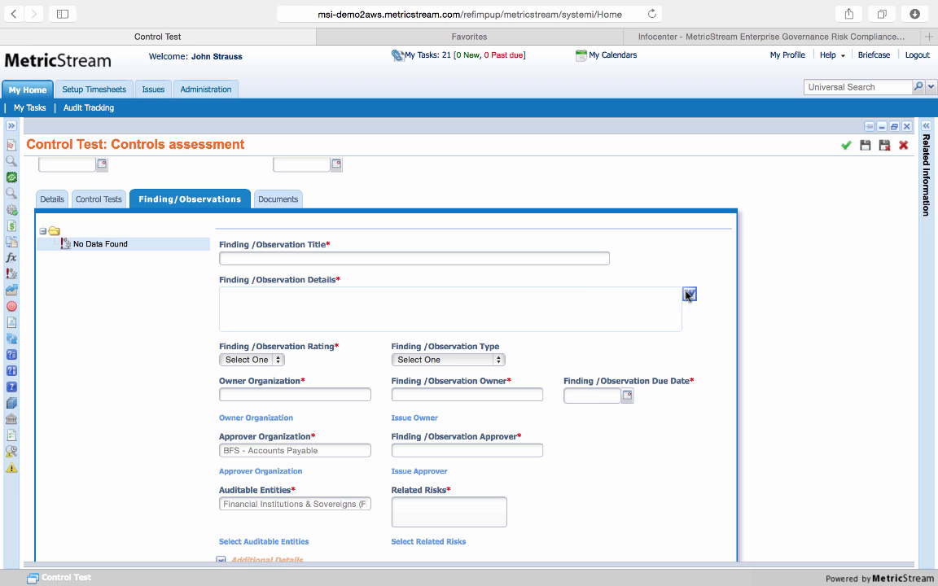
scroll(716, 327, "down", 3)
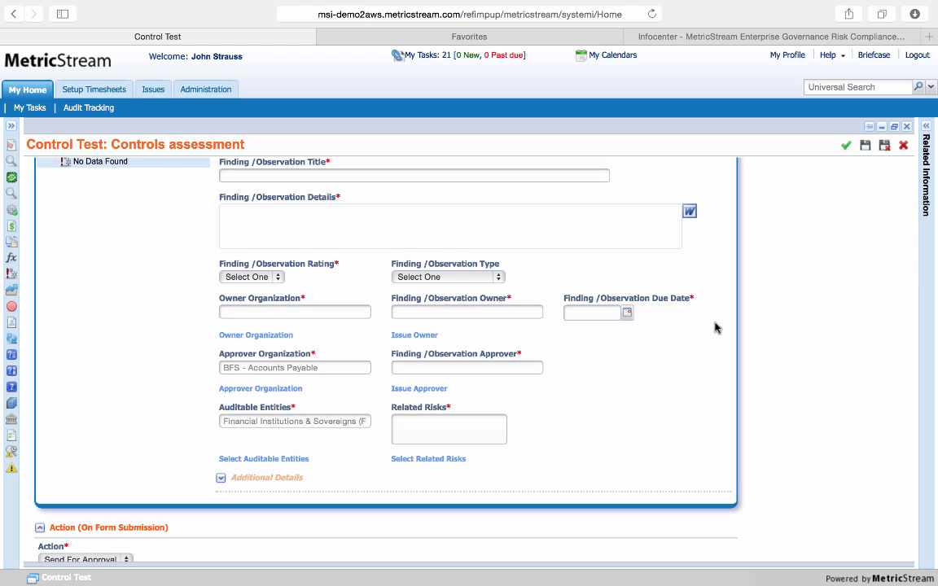
View the Finding/Observation Rating options without choosing one, and review the rest of the finding form
left_click(276, 278)
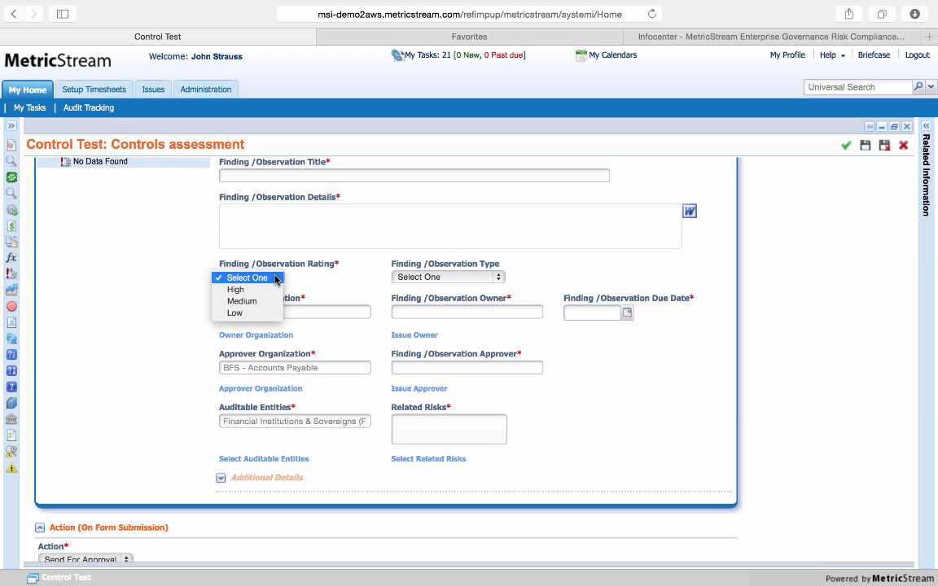
left_click(364, 292)
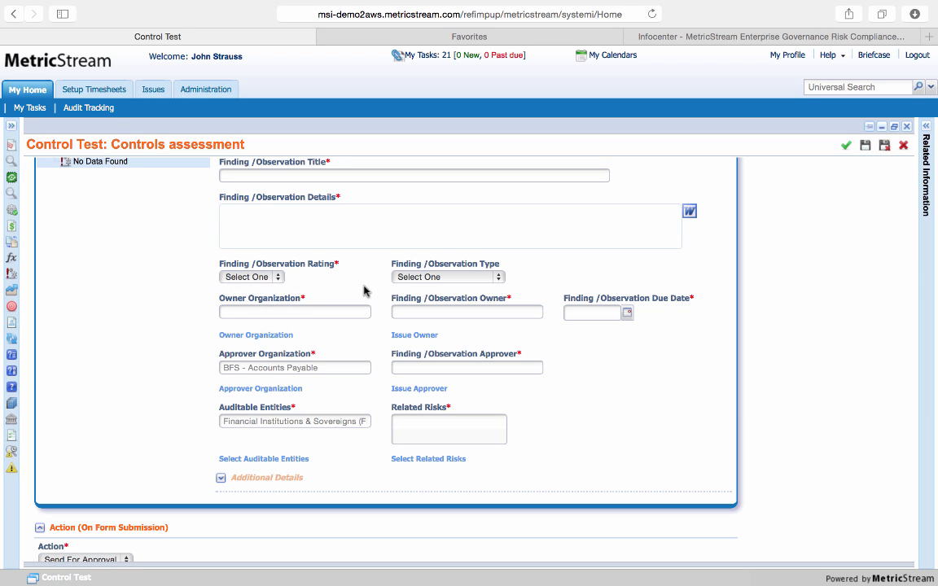
scroll(382, 381, "down", 1)
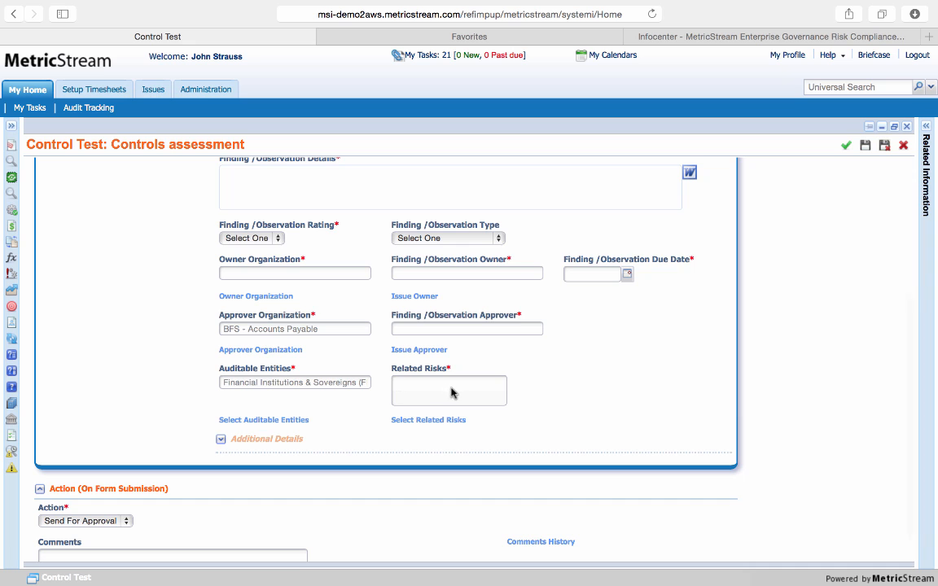
scroll(603, 440, "up", 5)
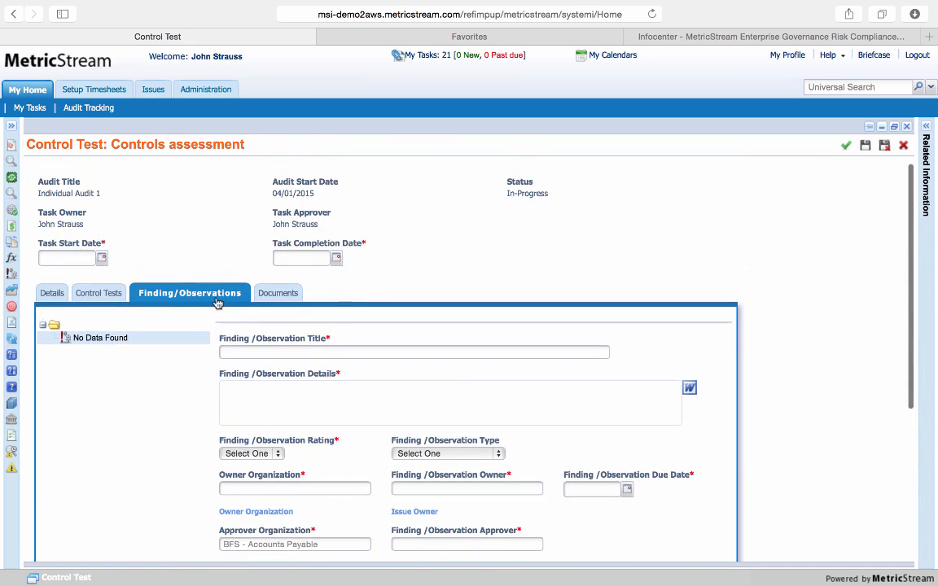
Return to the control tests and review the selected control's assessment fields and the form submission action
left_click(112, 292)
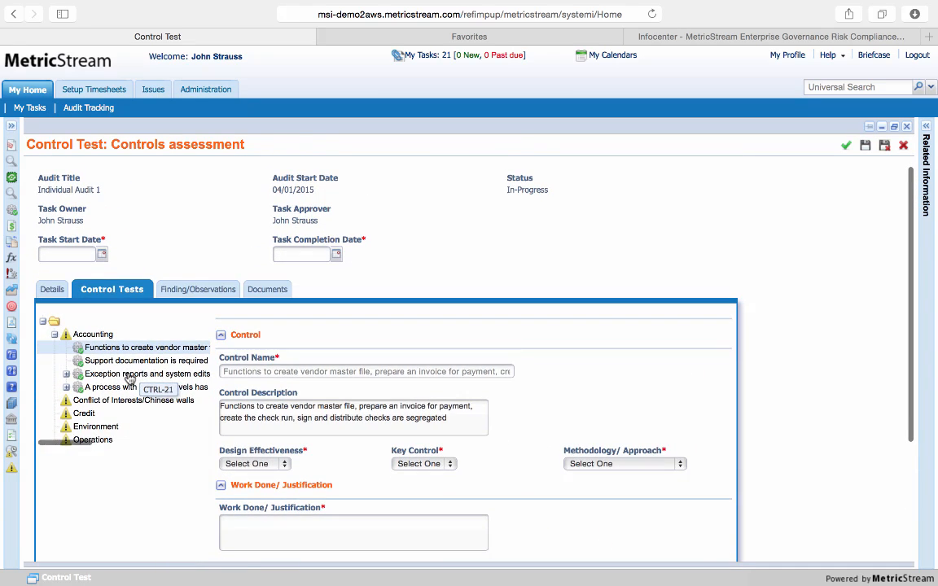
scroll(130, 380, "down", 1)
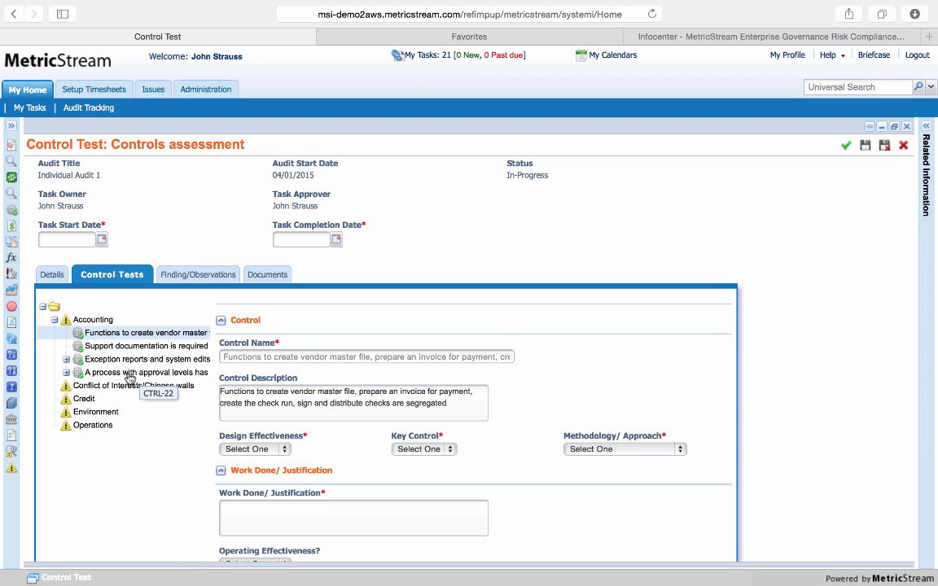
scroll(521, 309, "down", 5)
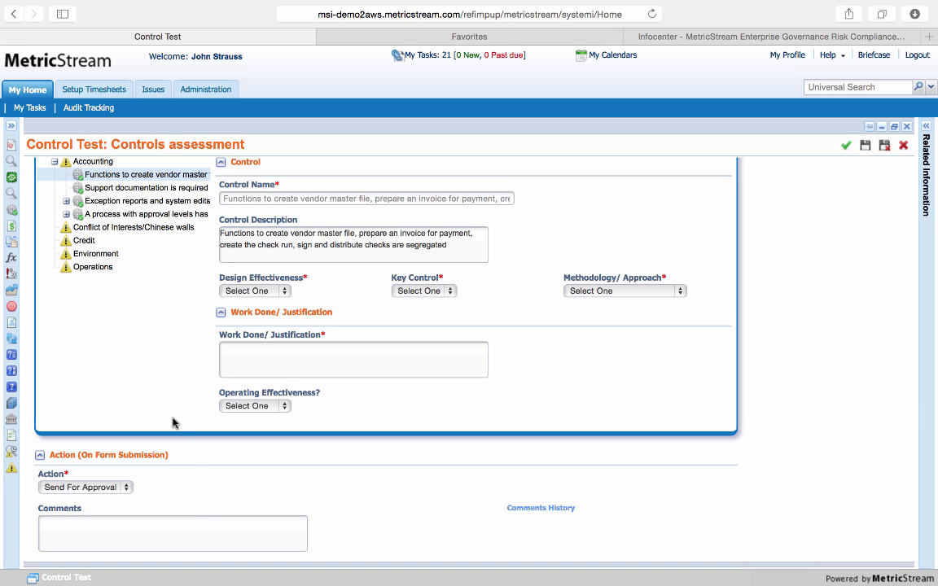
scroll(174, 424, "up", 5)
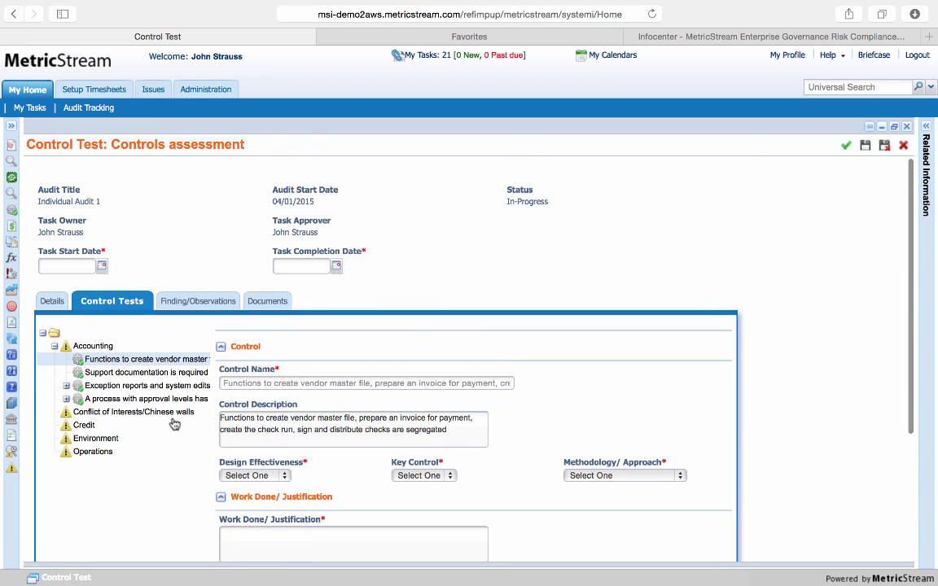
Log out of the auditor account and sign in to the Audits, DMS and Supplier solution as audit manager using the saved password
left_click(917, 55)
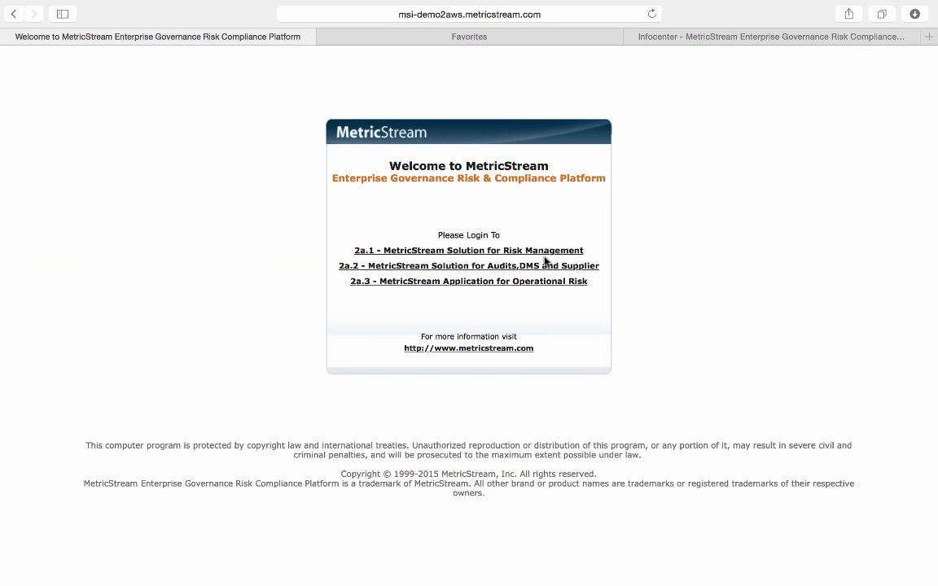
left_click(543, 266)
type("au")
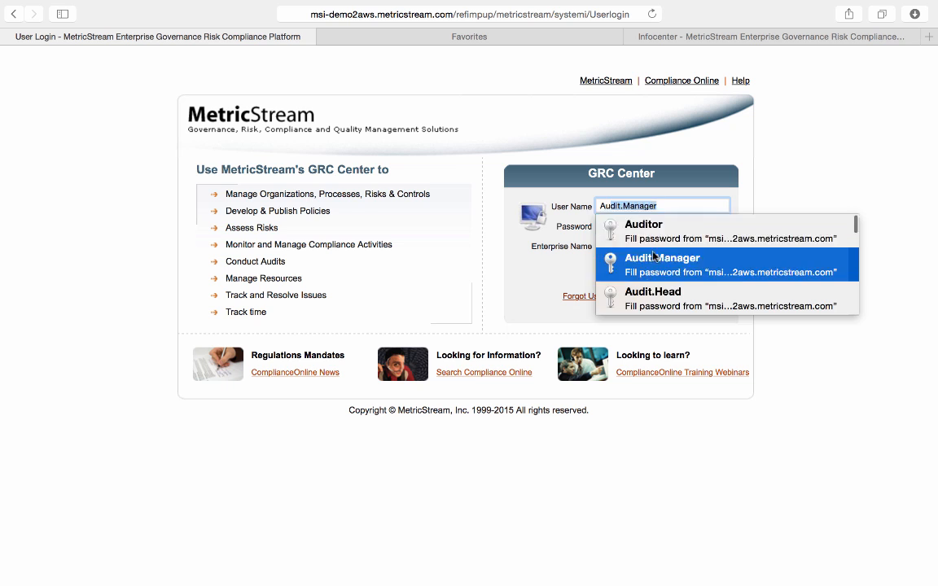
left_click(652, 264)
left_click(628, 271)
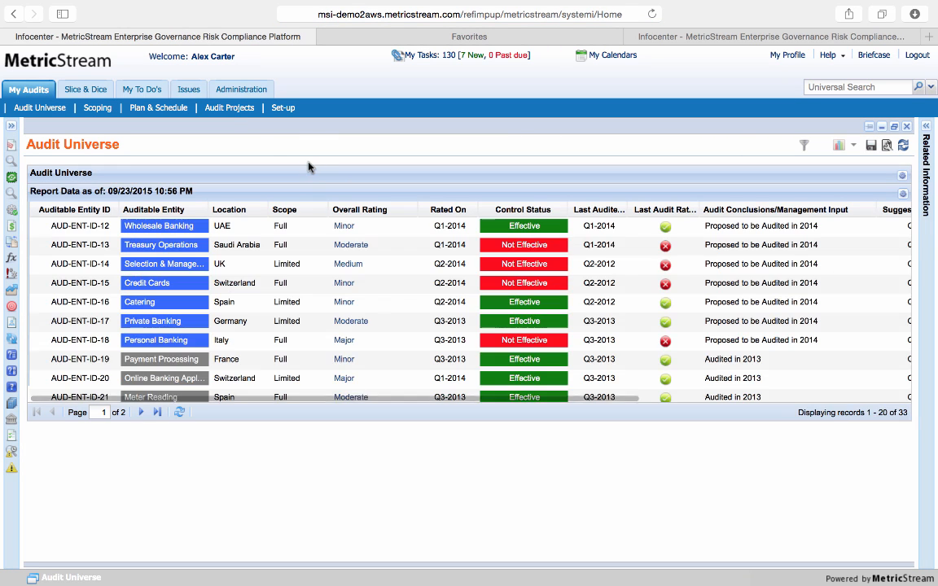
Open the draft issues of the Annual Audit on AP's Transactional Information from the list of audit projects
left_click(233, 112)
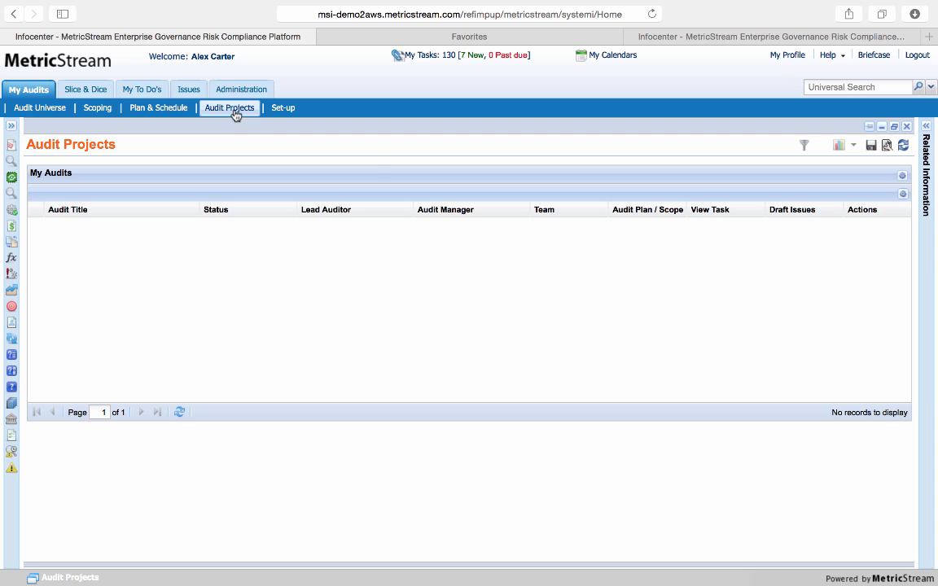
scroll(592, 304, "down", 3)
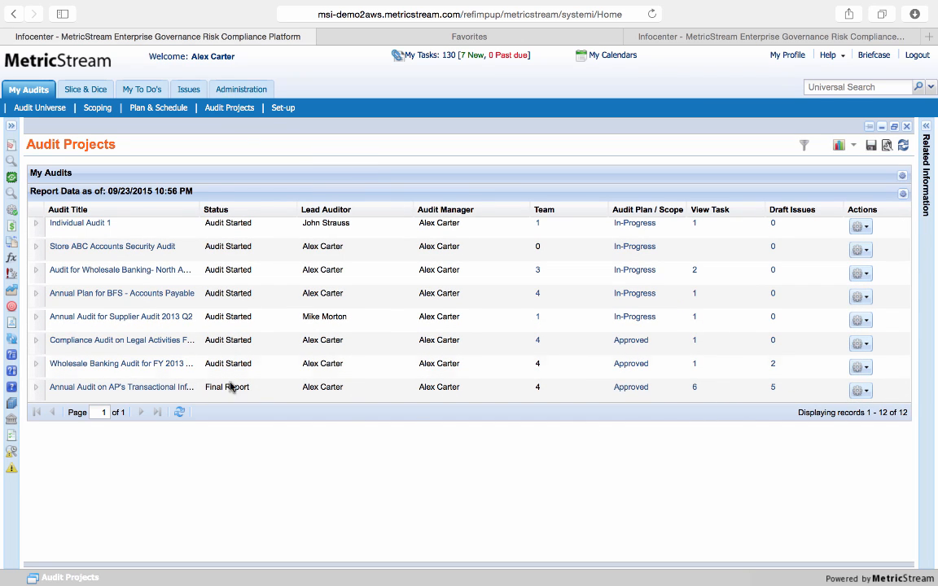
left_click(772, 388)
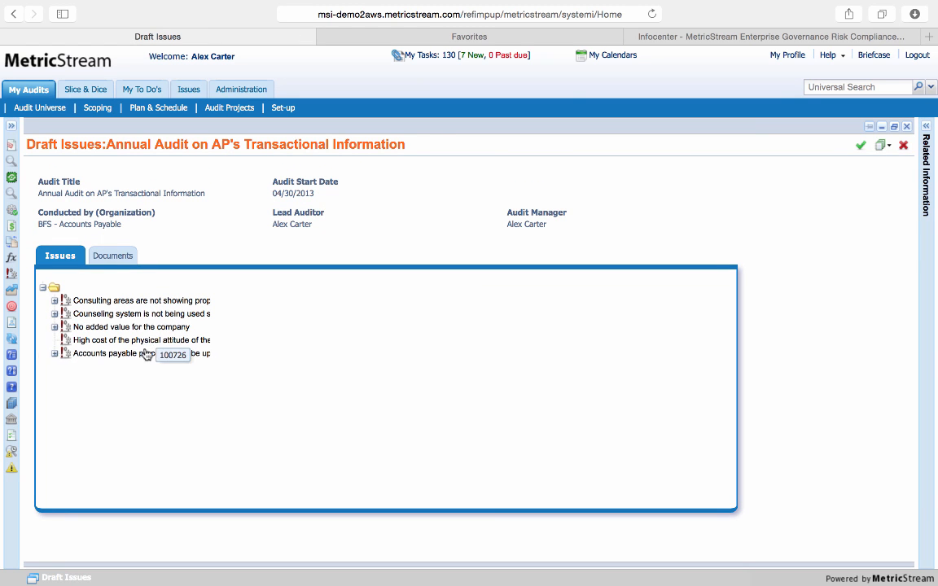
Expand the draft issue about consulting areas not showing proper info and review its finding details, rating, owner, approver and risk fields
left_click(54, 300)
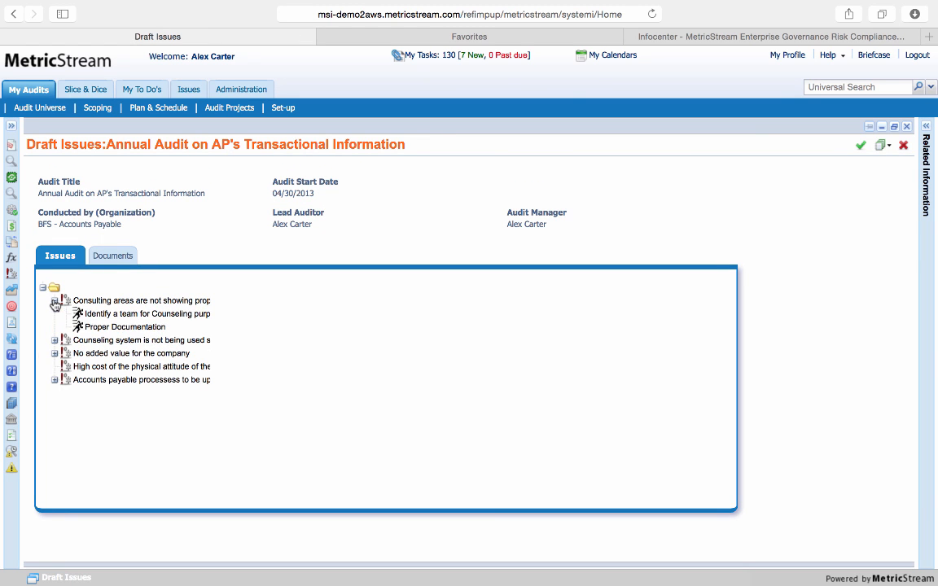
left_click(123, 301)
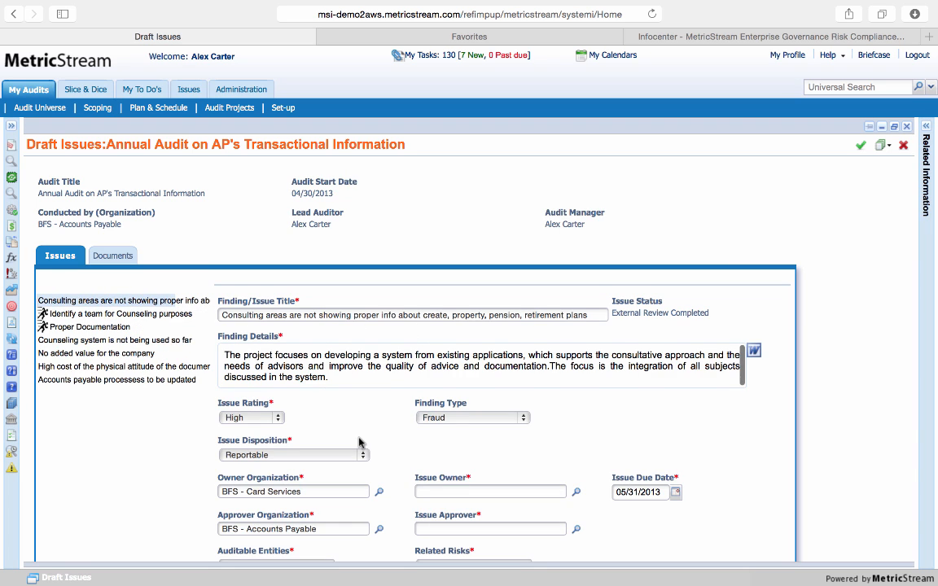
scroll(360, 443, "down", 2)
scroll(360, 444, "up", 2)
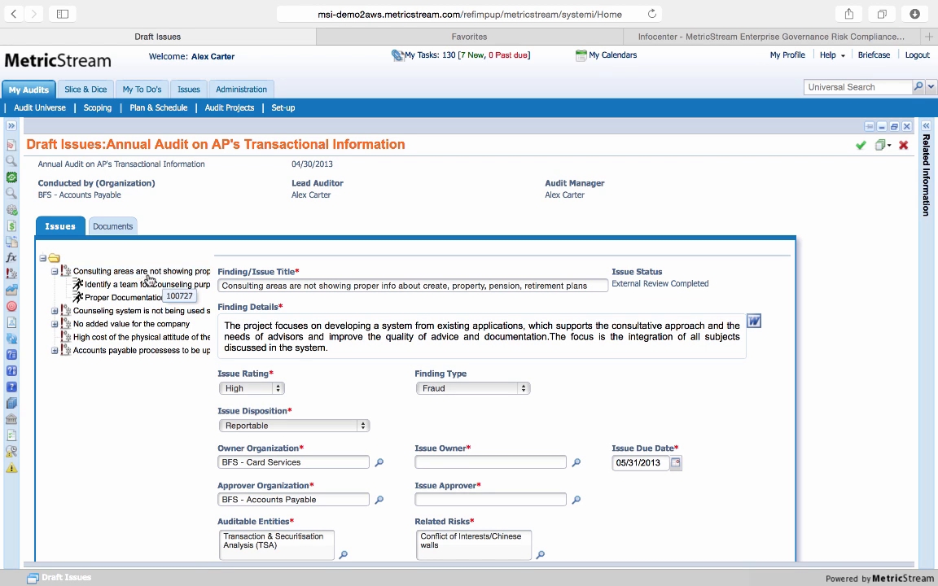
Open the action "Identify a team for Counseling purposes" and examine its description, owner, priority and due date fields
left_click(137, 285)
scroll(220, 354, "down", 1)
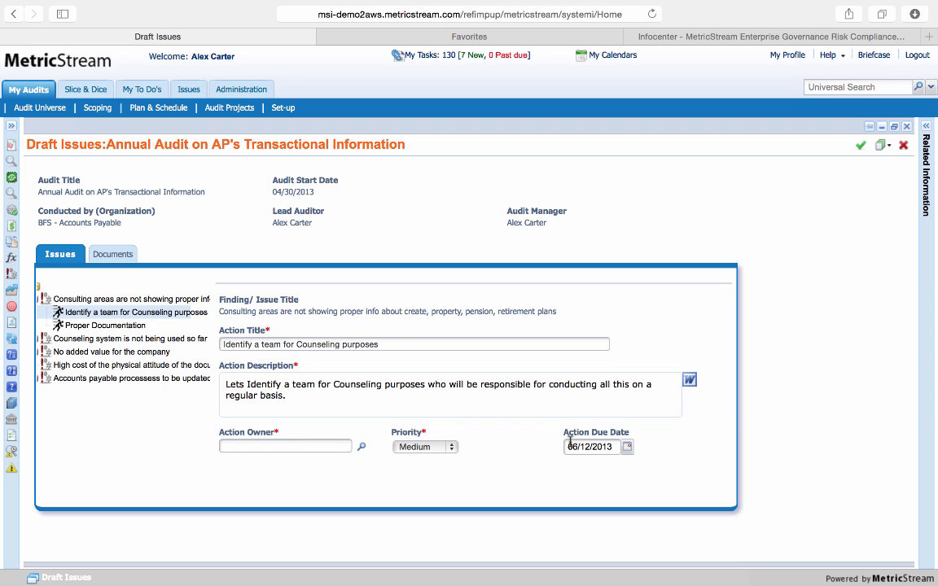
left_click_drag(629, 432, 566, 429)
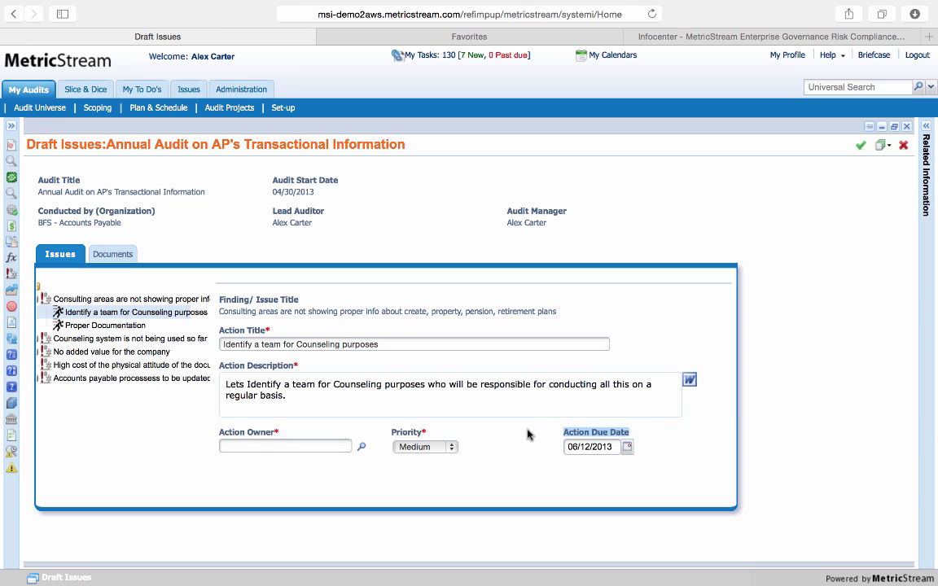
left_click(476, 391)
Add a blank action to the draft issue "High cost of the physical attitude of the documents"
scroll(191, 333, "left", 2)
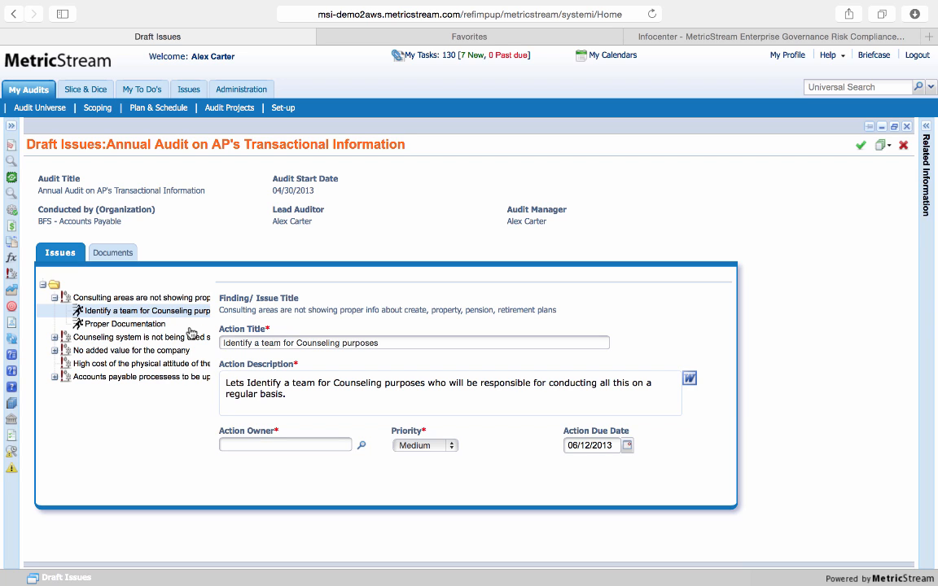
right_click(132, 366)
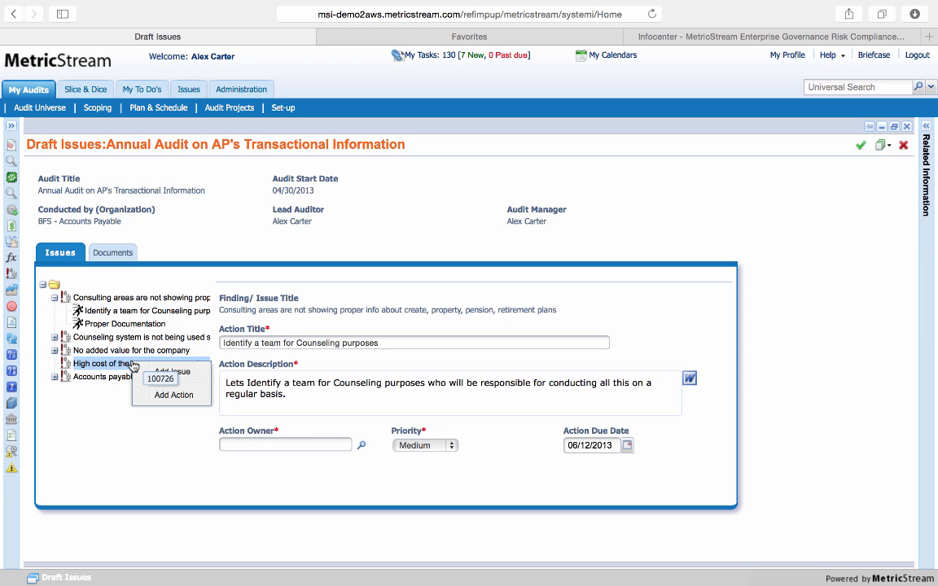
left_click(184, 398)
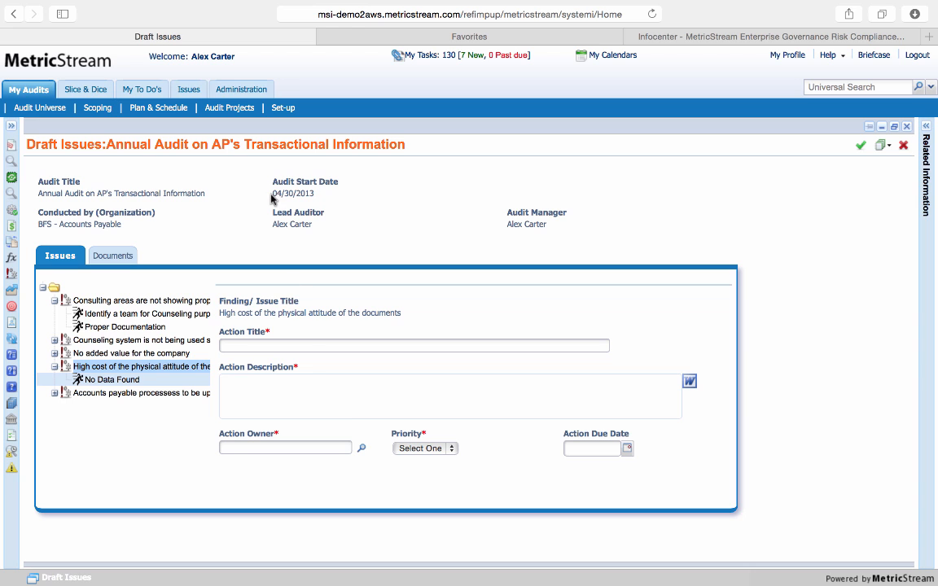
Open the Issues for Review form of the Annual Audit on AP's Transactional Information project and choose Auditee as the review type
left_click(232, 114)
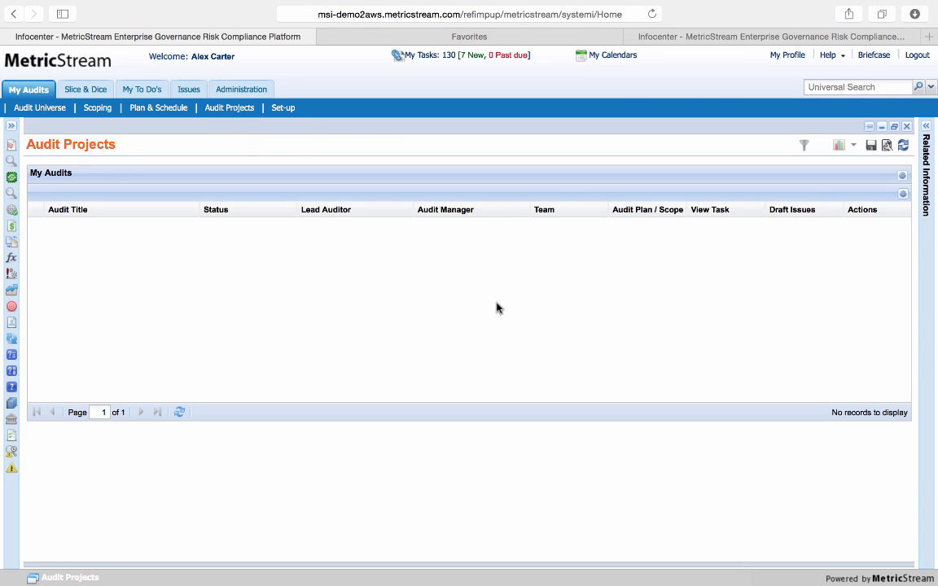
scroll(786, 328, "down", 3)
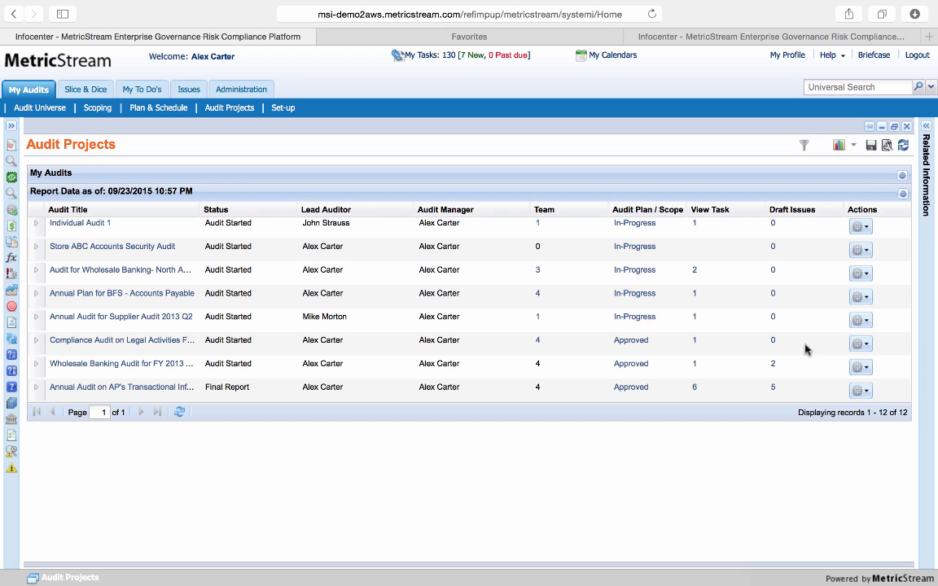
left_click(861, 391)
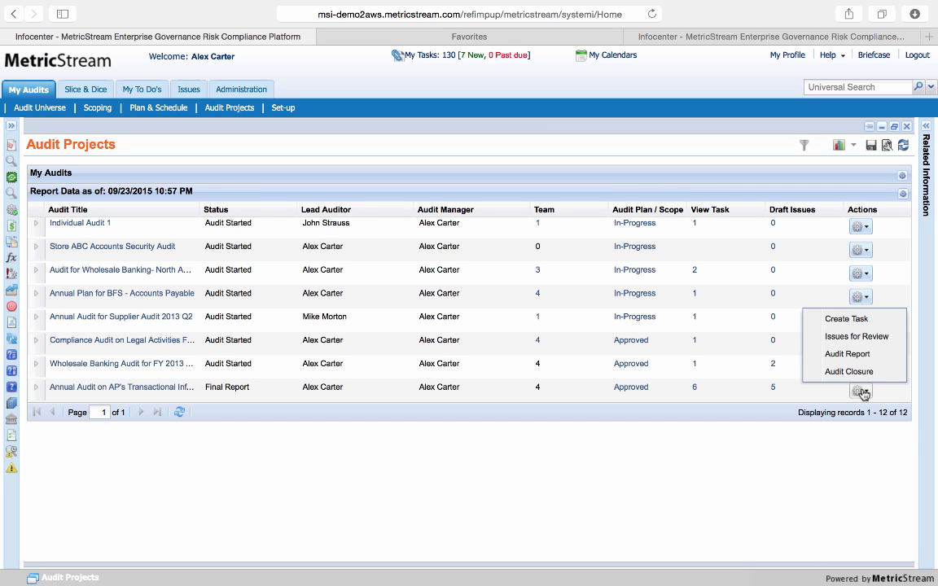
left_click(864, 339)
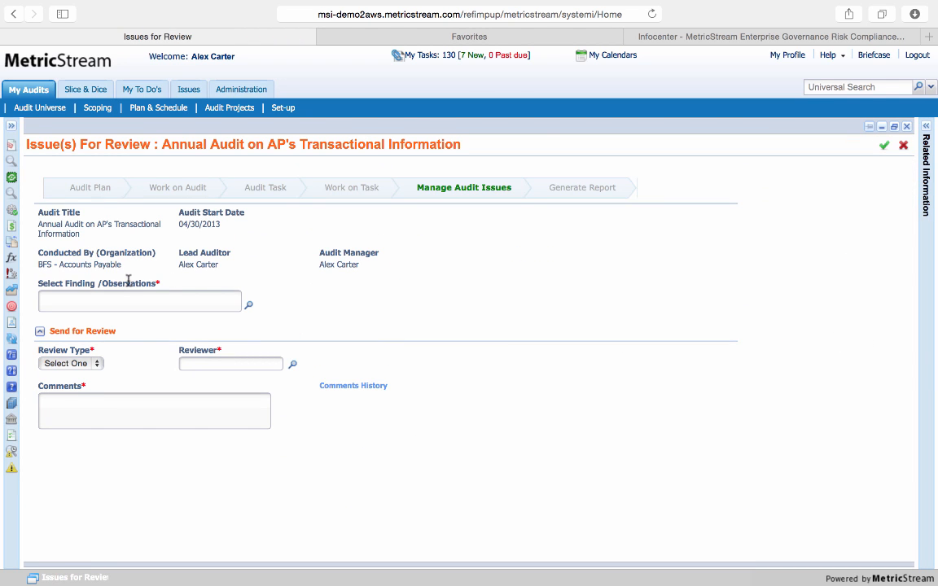
left_click(93, 362)
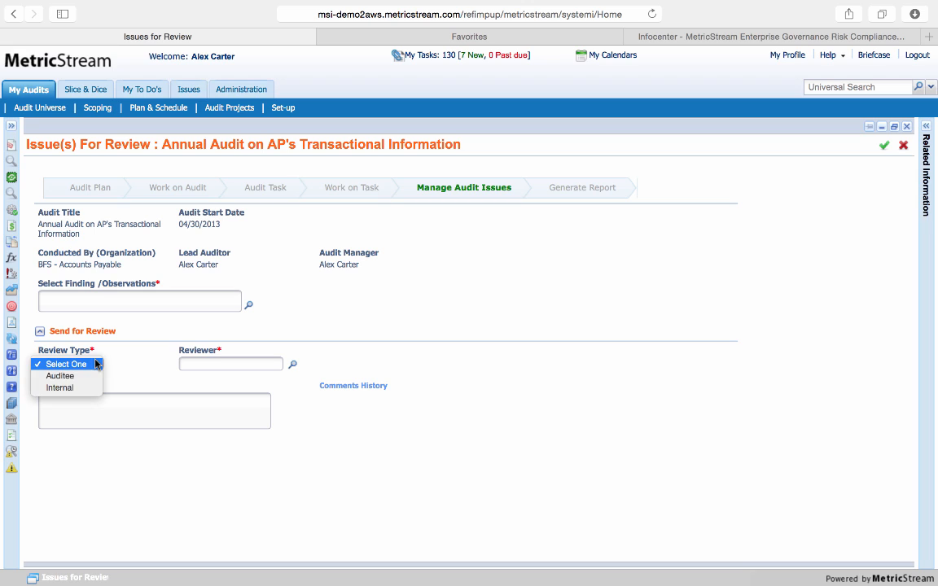
left_click(67, 380)
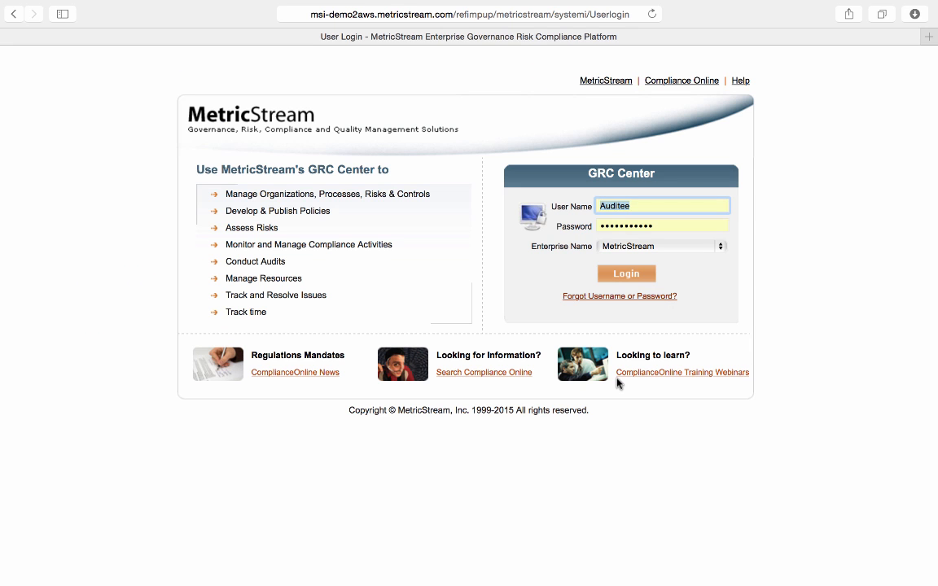
Sign in with the auditee account, open the Review Issues task for Annual Audit on AP's Transactional Information, and examine its finding
left_click(643, 278)
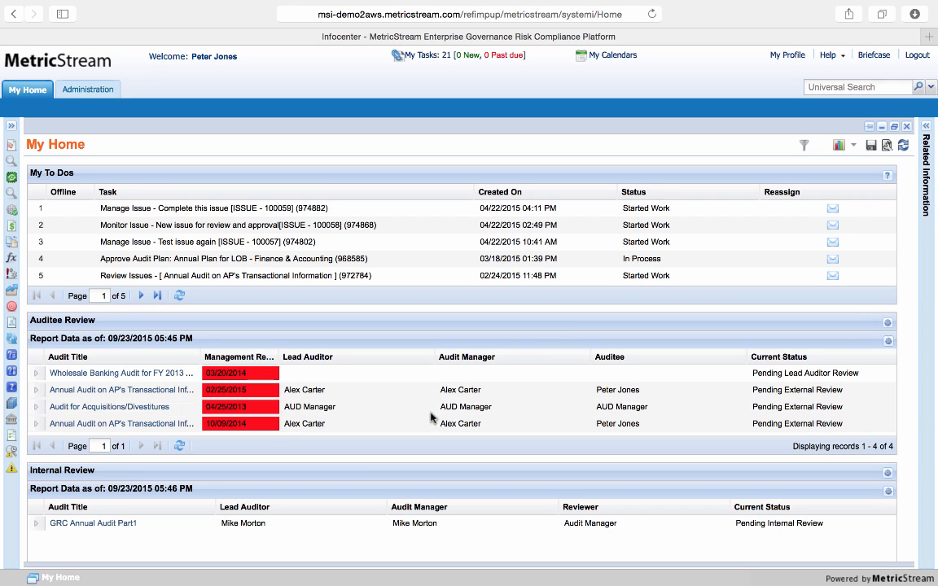
left_click(289, 277)
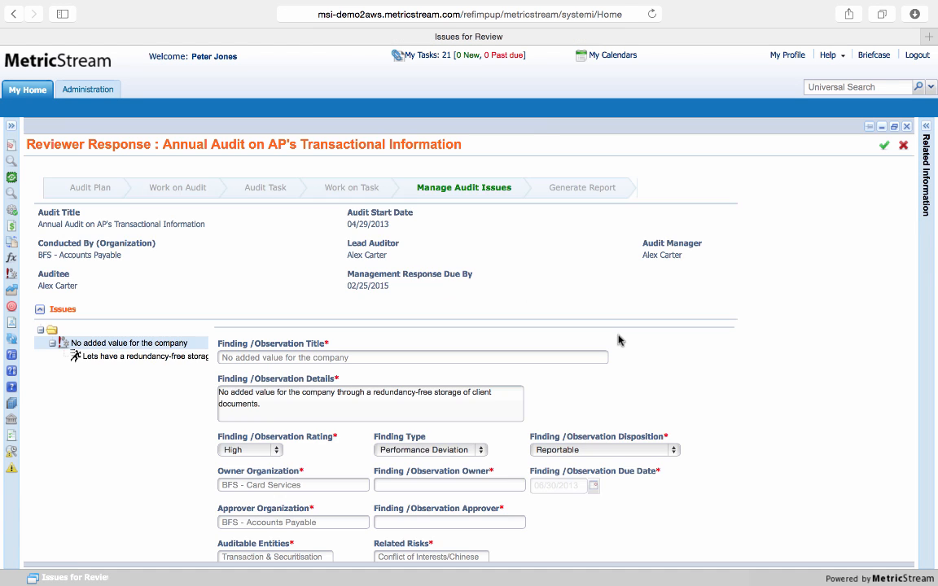
scroll(619, 339, "down", 3)
scroll(618, 338, "down", 2)
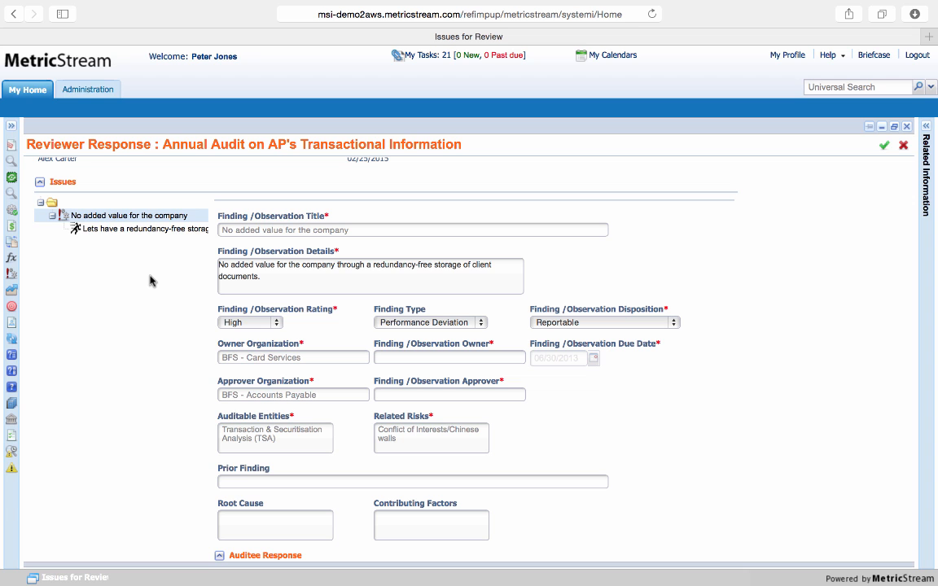
Review the rest of the finding and view the Auditee Action options without choosing one
scroll(747, 408, "down", 3)
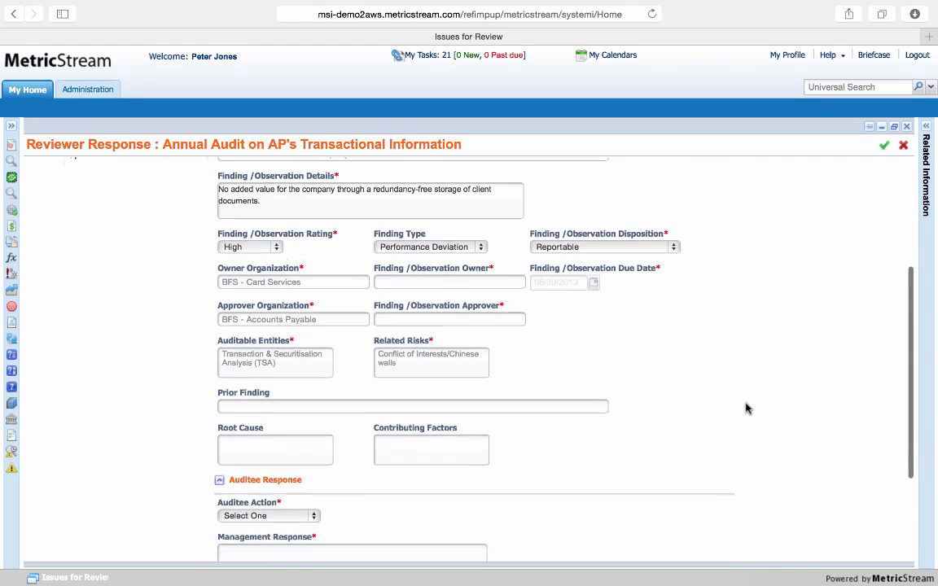
scroll(748, 408, "down", 1)
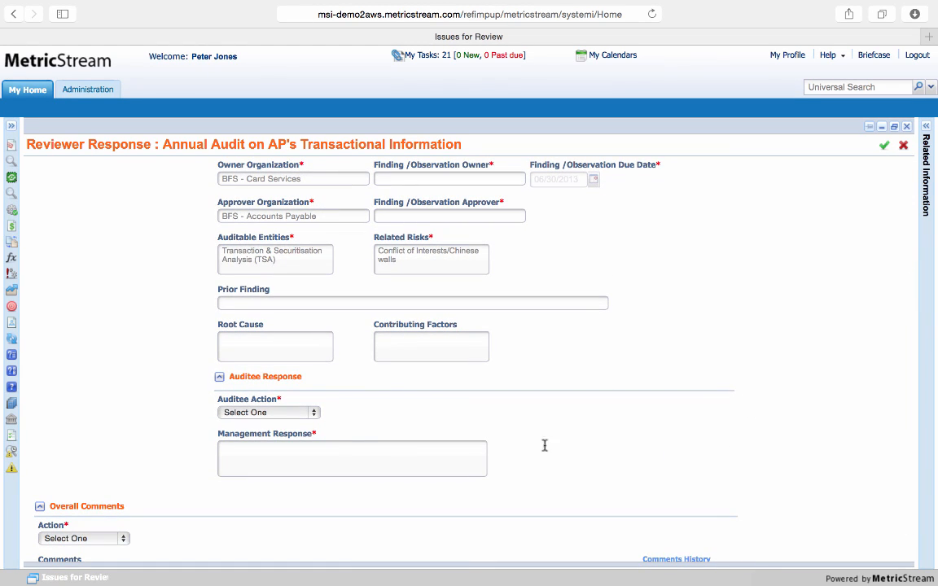
left_click(314, 414)
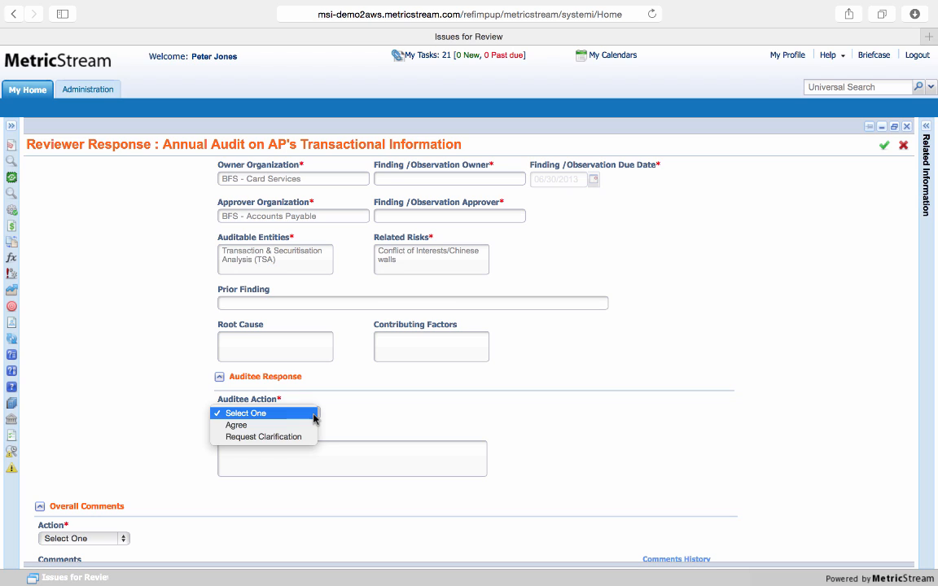
left_click(369, 428)
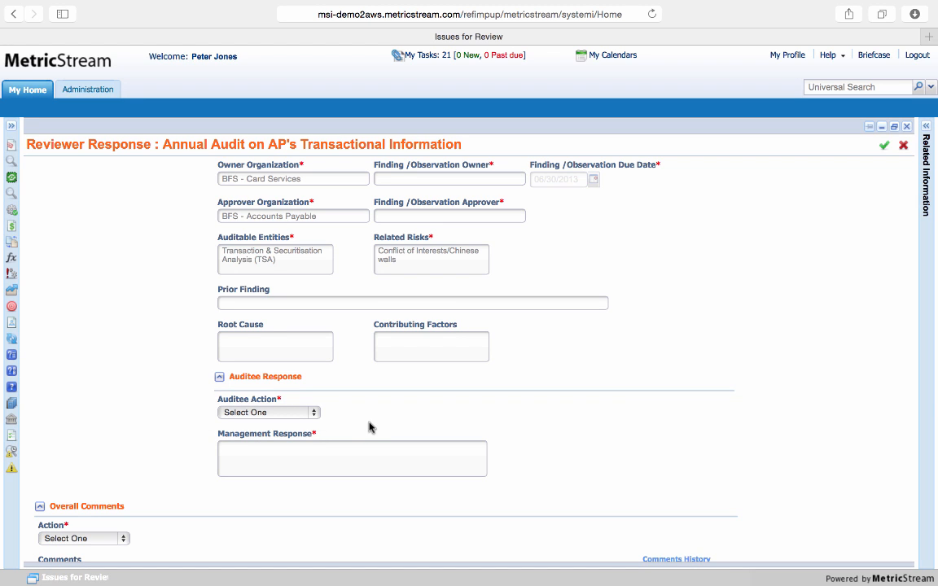
Examine the Management Response and Overall Comments fields and view the overall Action options without choosing one
scroll(369, 427, "down", 2)
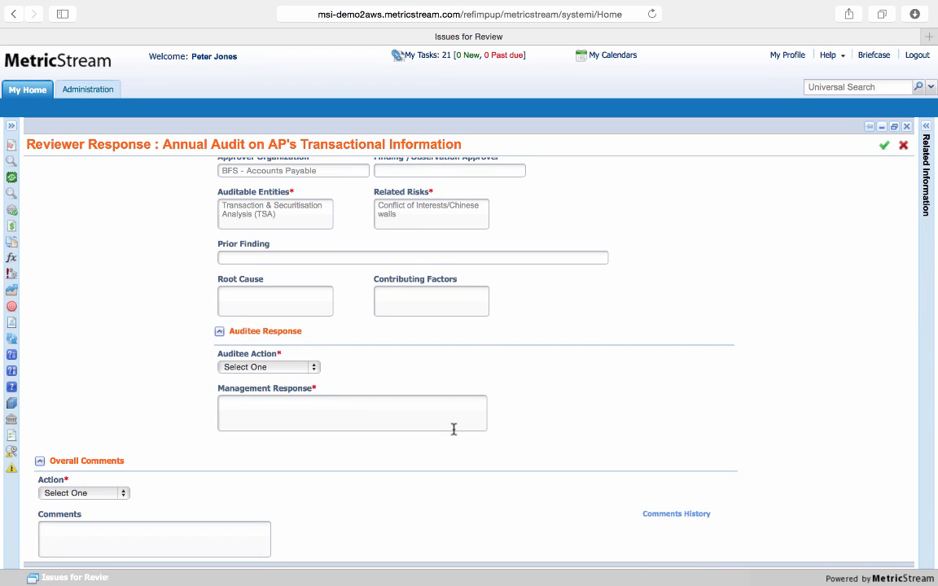
scroll(451, 431, "down", 1)
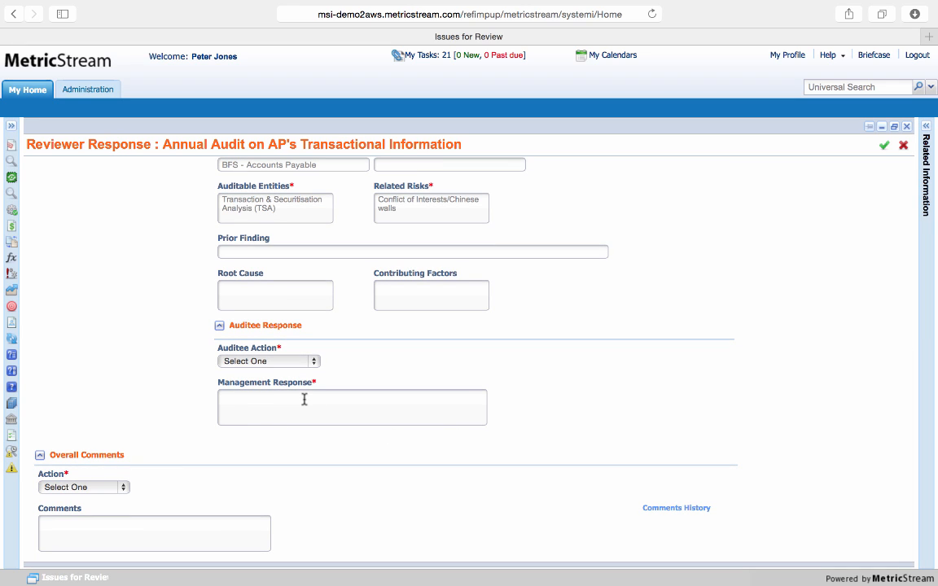
left_click(118, 487)
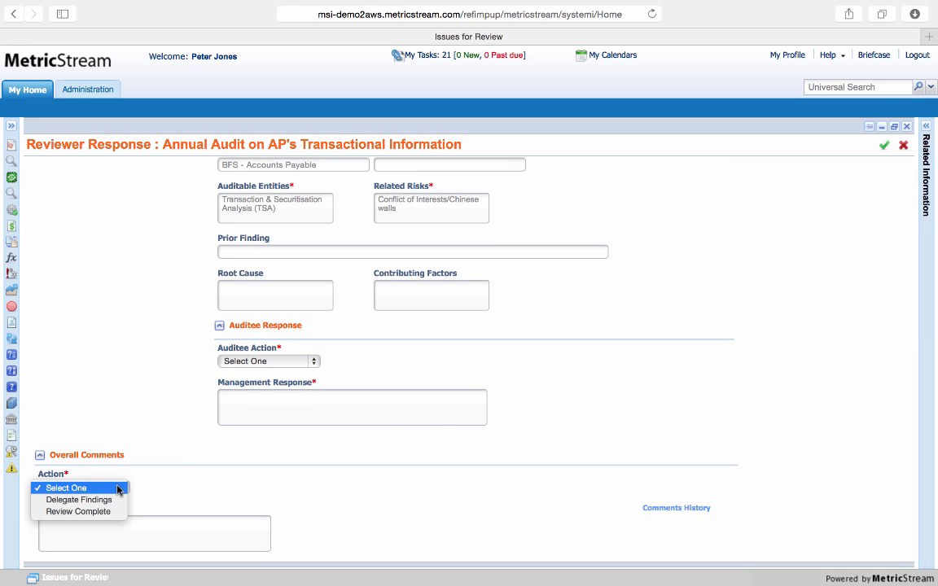
left_click(153, 446)
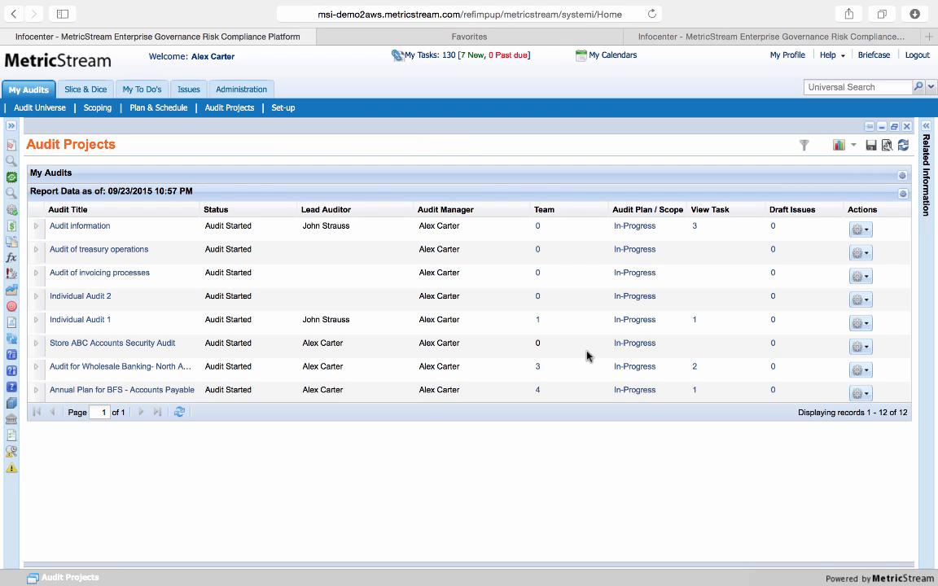
Back in the audit manager's project list, open the Audit Report form of the Annual Audit on AP's Transactional Information and examine its report details
scroll(586, 356, "down", 3)
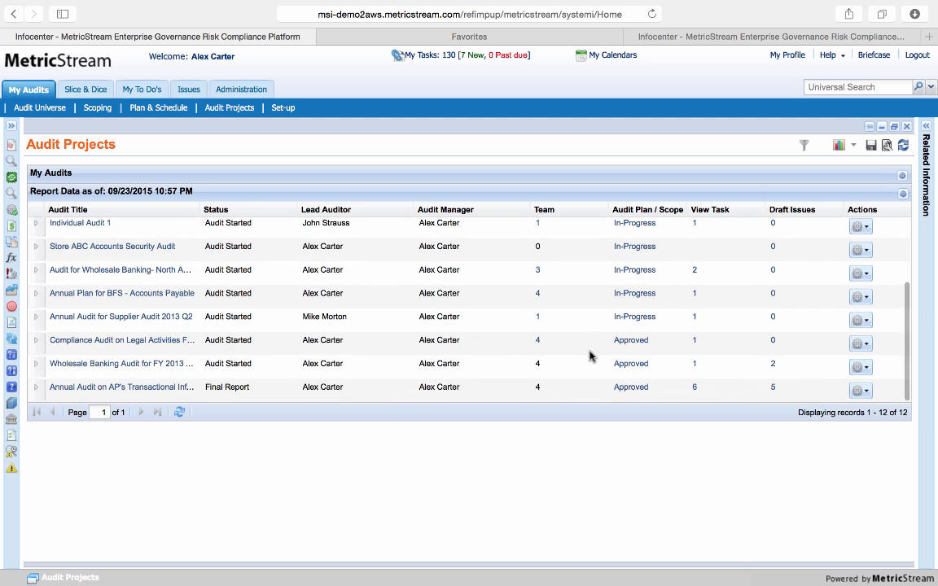
left_click(862, 394)
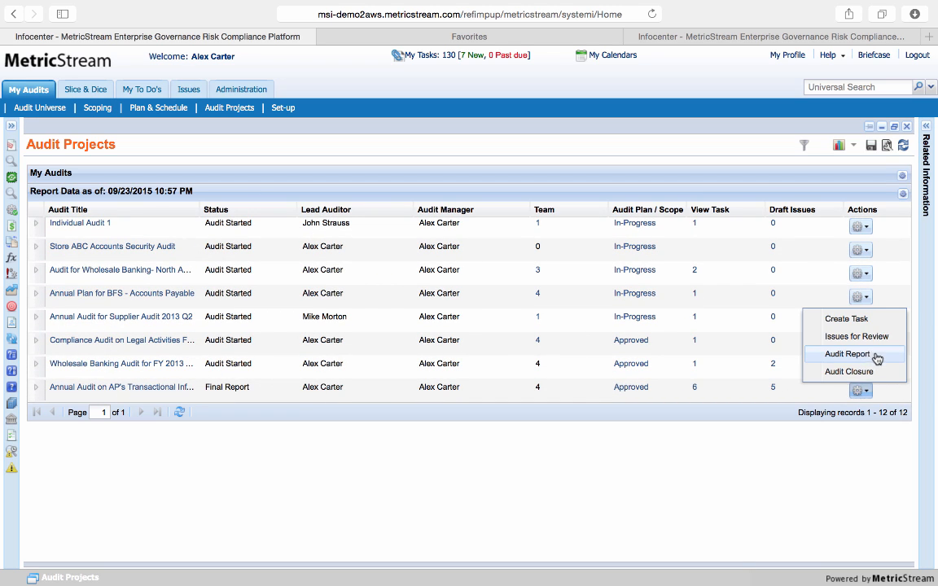
left_click(863, 357)
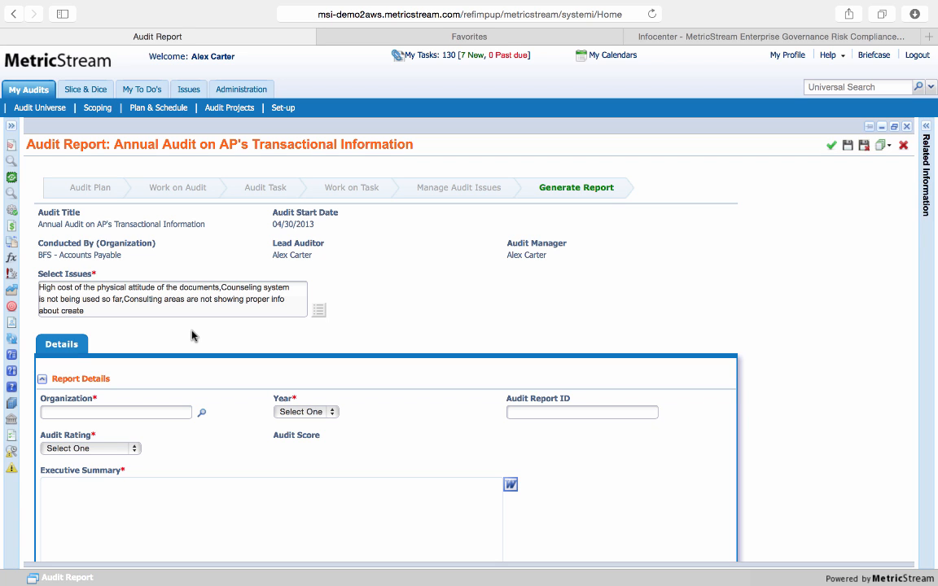
scroll(195, 325, "down", 3)
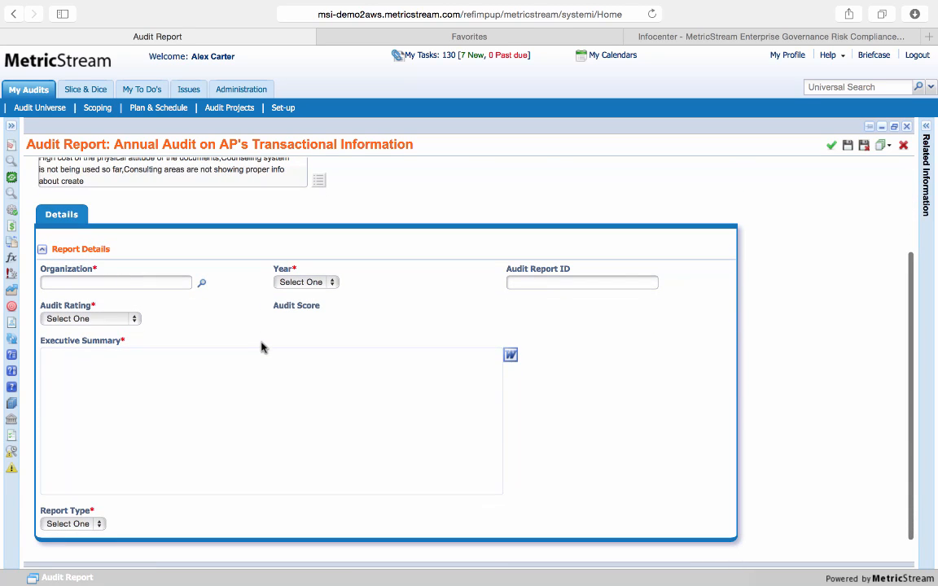
Set the report's organization to BFS - Accounts Payable, the year to 2015 and the audit rating to Effective
left_click(203, 286)
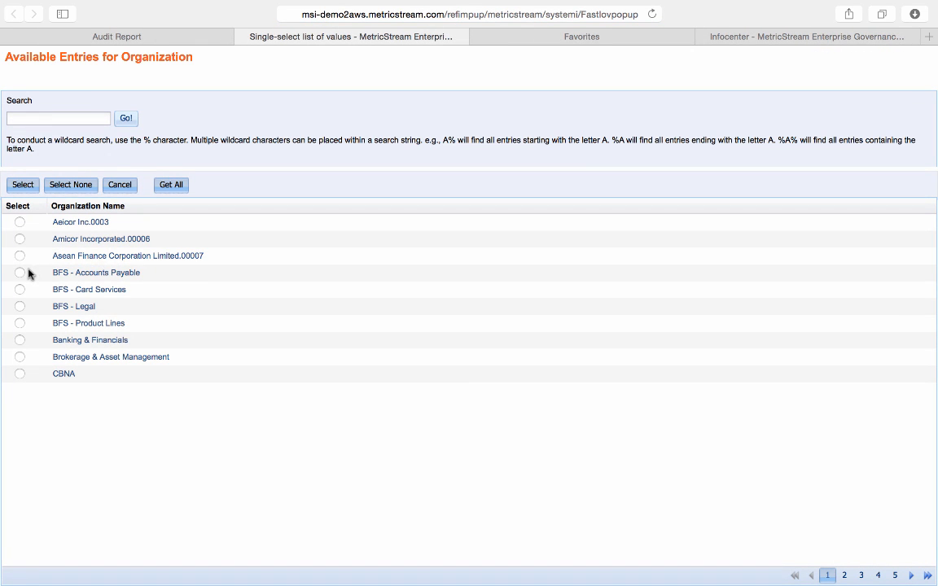
left_click(20, 273)
left_click(23, 185)
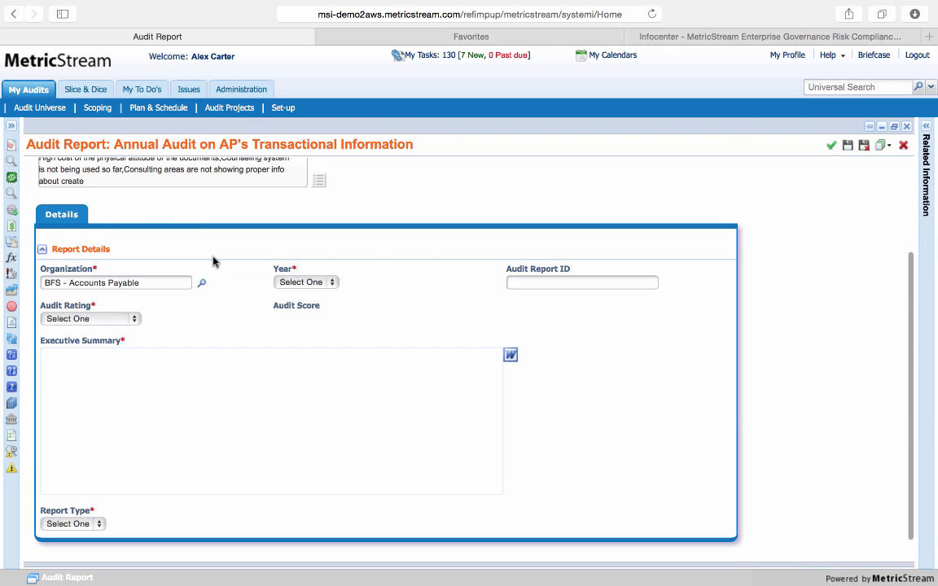
left_click(327, 283)
left_click(323, 306)
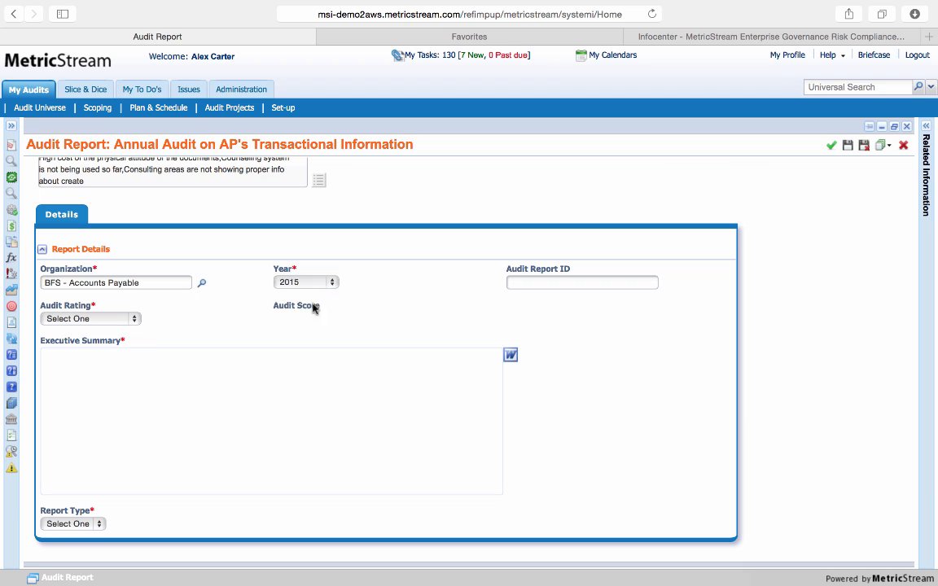
left_click(125, 320)
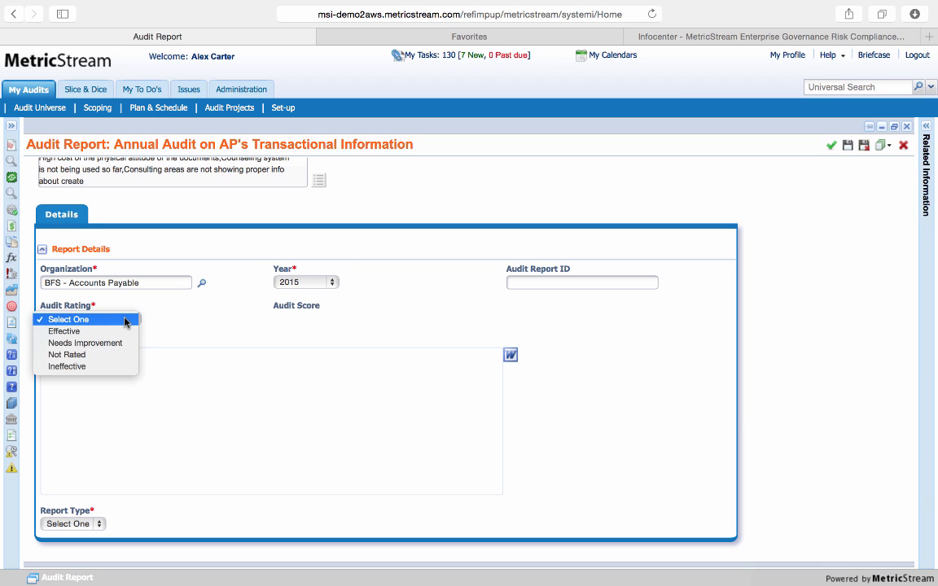
left_click(125, 332)
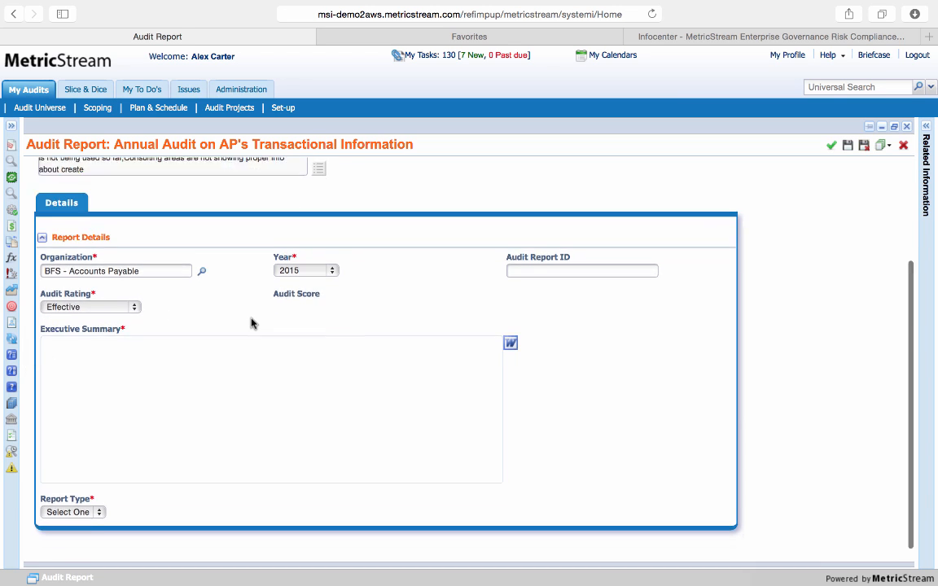
Enter "Summary" as the Executive Summary in the rich text editor, formatted bold and underlined, and return to the form
scroll(247, 322, "down", 2)
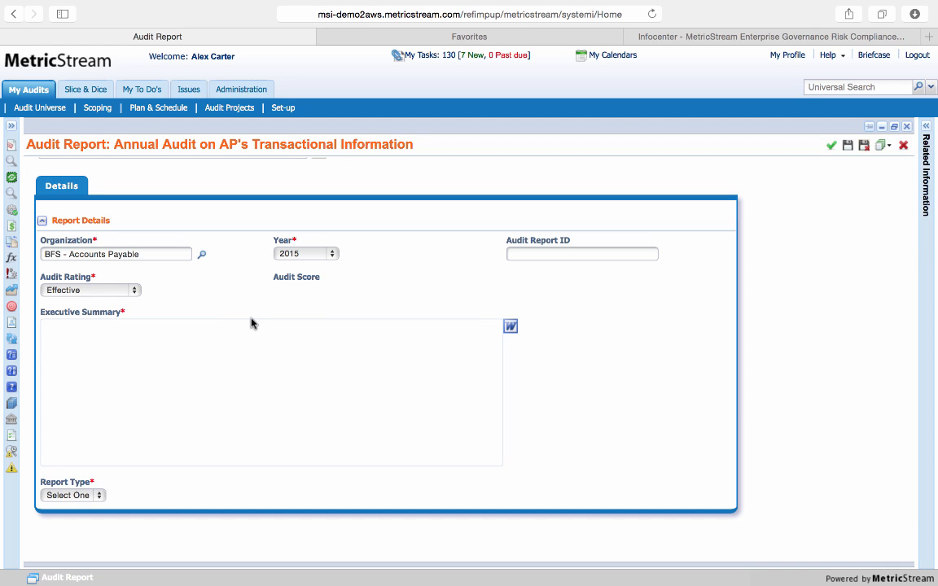
left_click(511, 326)
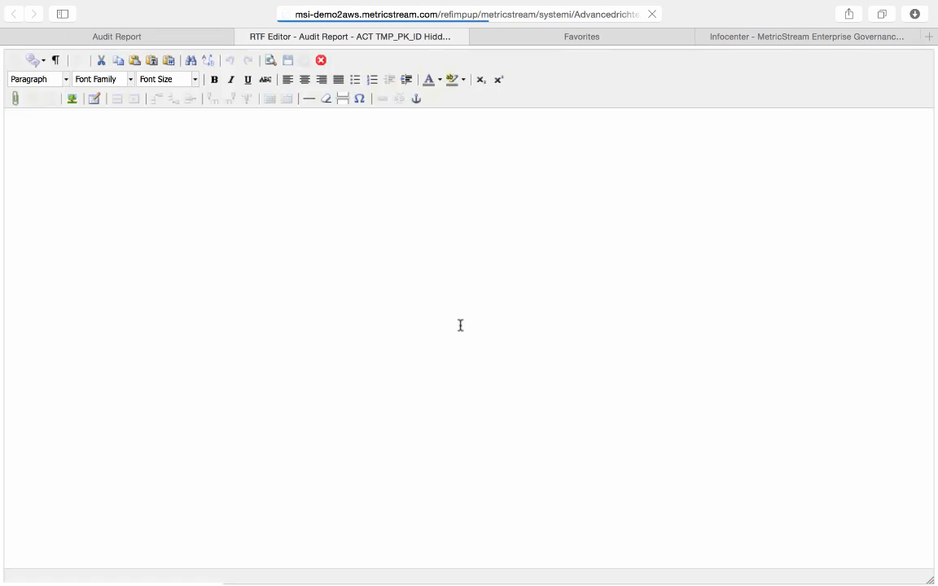
type("Summary")
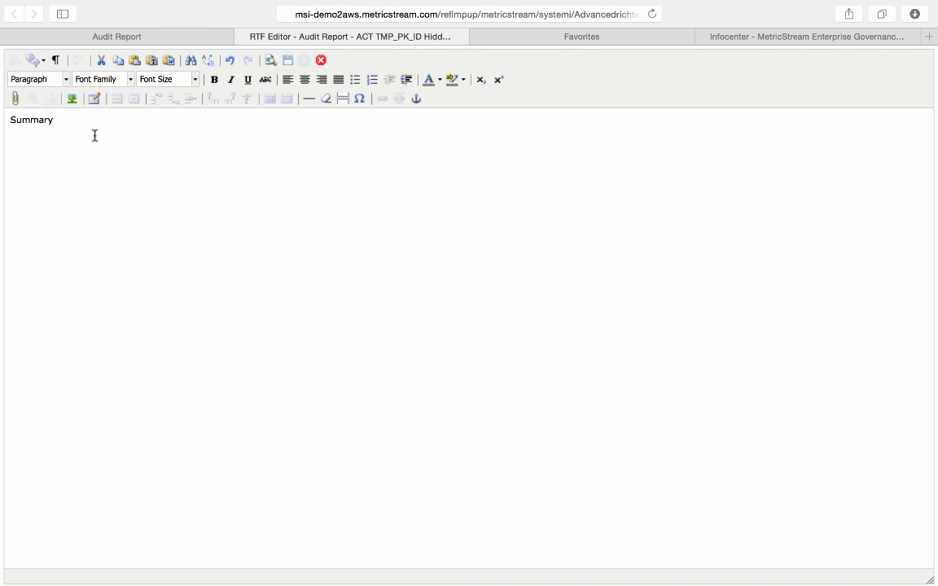
left_click_drag(55, 120, 2, 121)
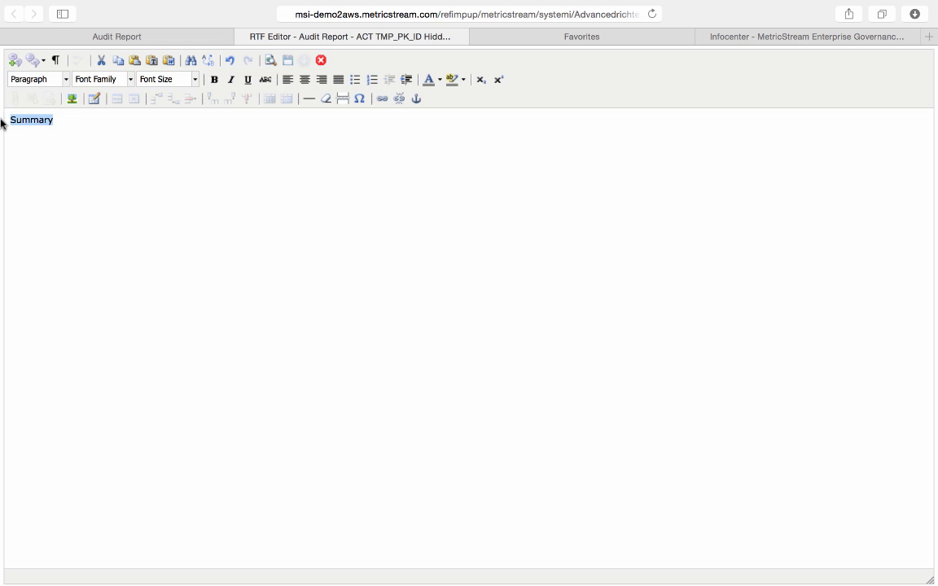
key("super+b")
key("super+u")
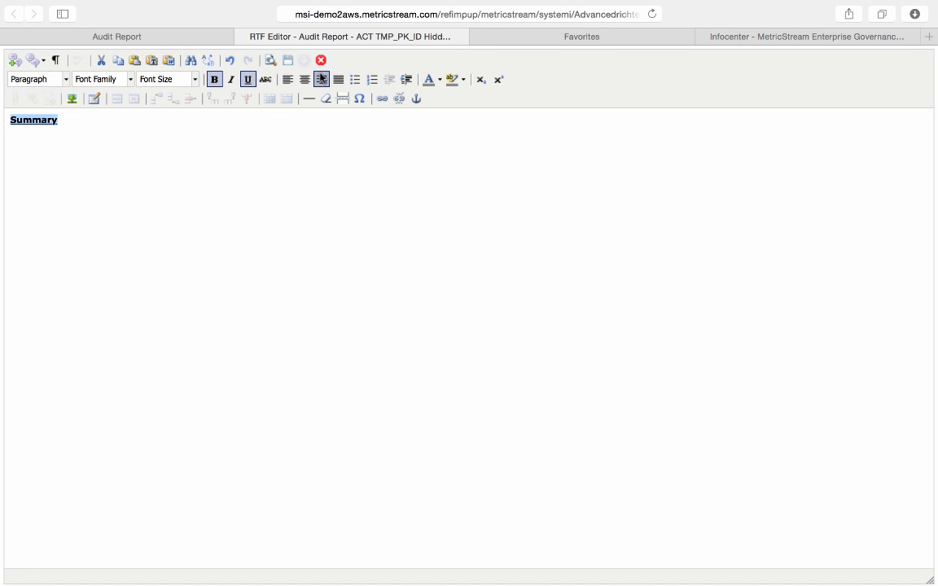
left_click(321, 59)
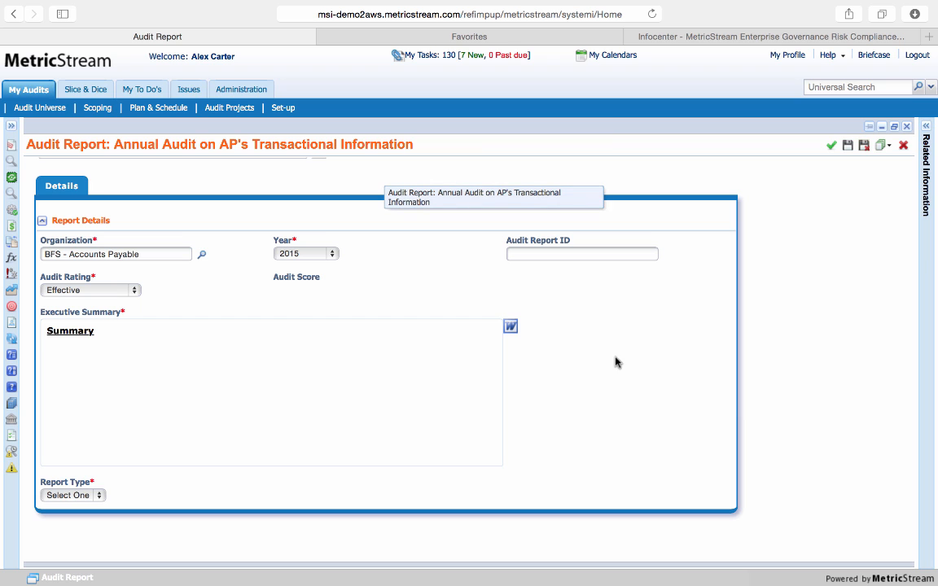
Set the report type to Draft and view the Lead Auditor Action options without choosing one
left_click(96, 496)
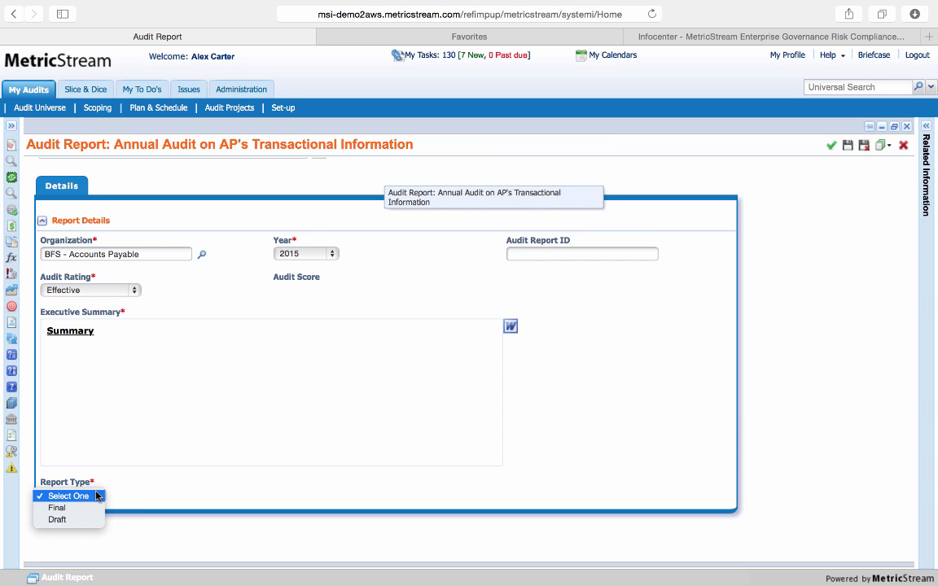
left_click(85, 520)
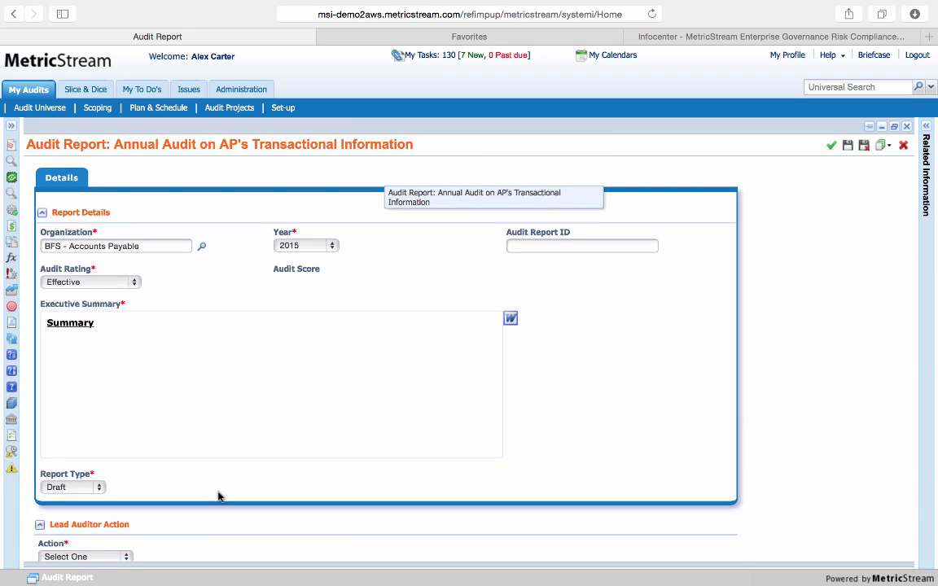
scroll(218, 497, "down", 3)
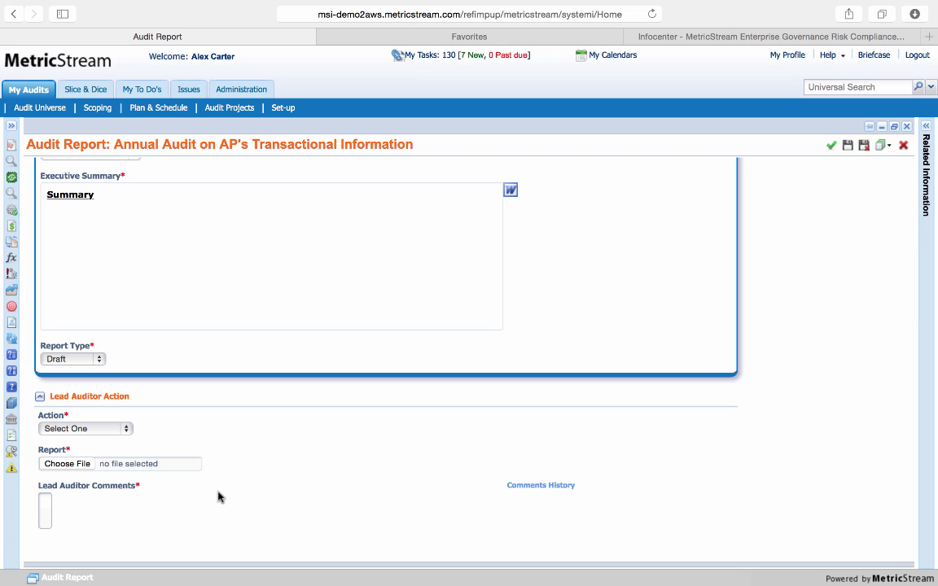
left_click(105, 429)
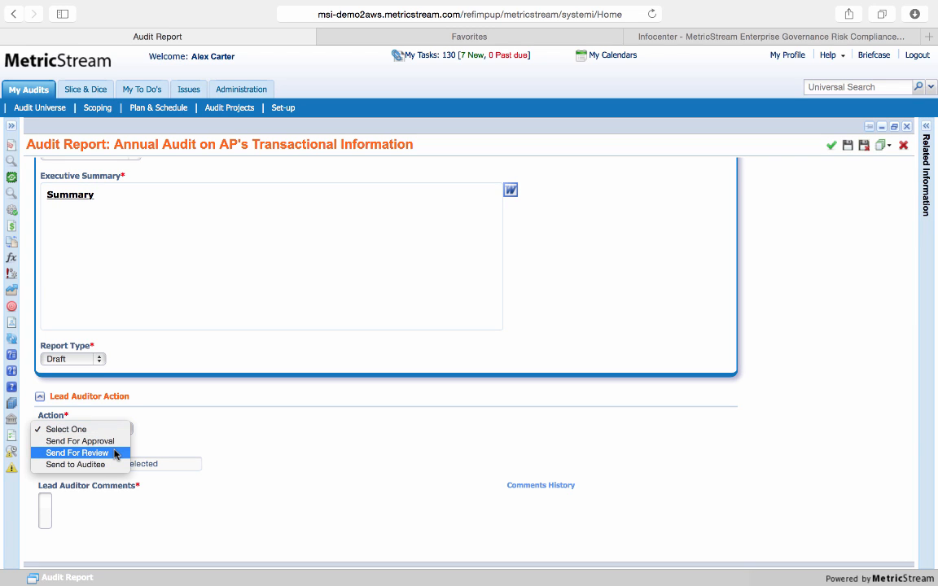
left_click(78, 373)
Set the report type to Final and save the audit report form
left_click(95, 363)
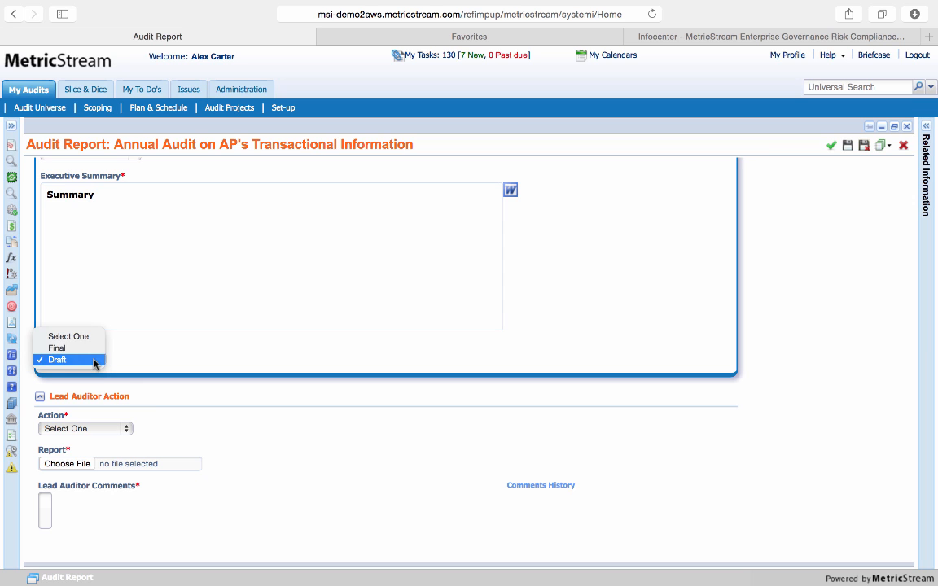
left_click(70, 348)
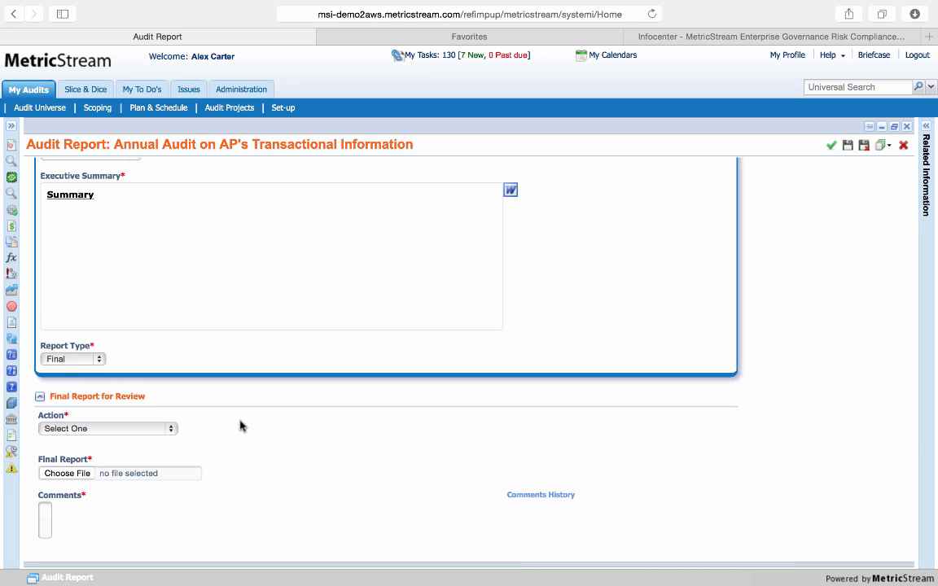
scroll(240, 425, "up", 5)
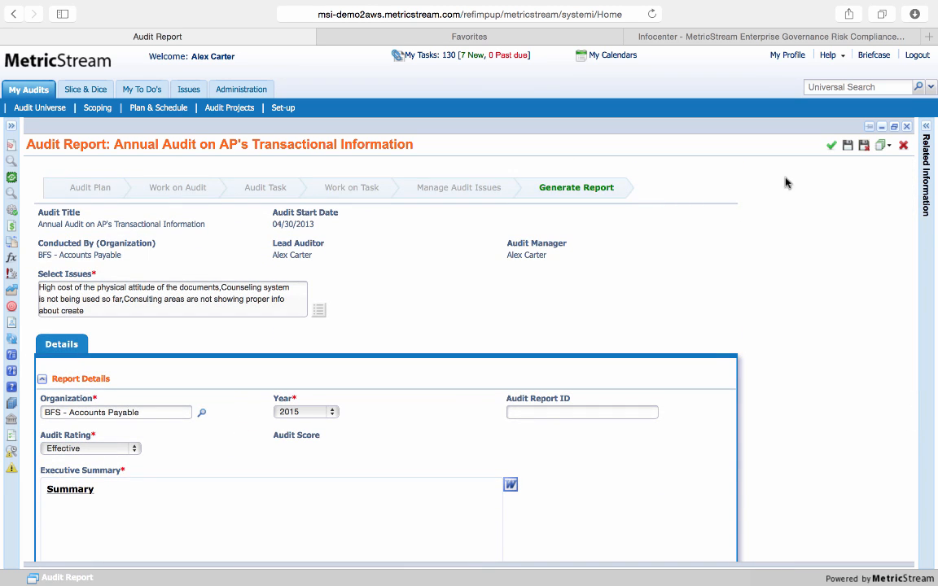
left_click(847, 147)
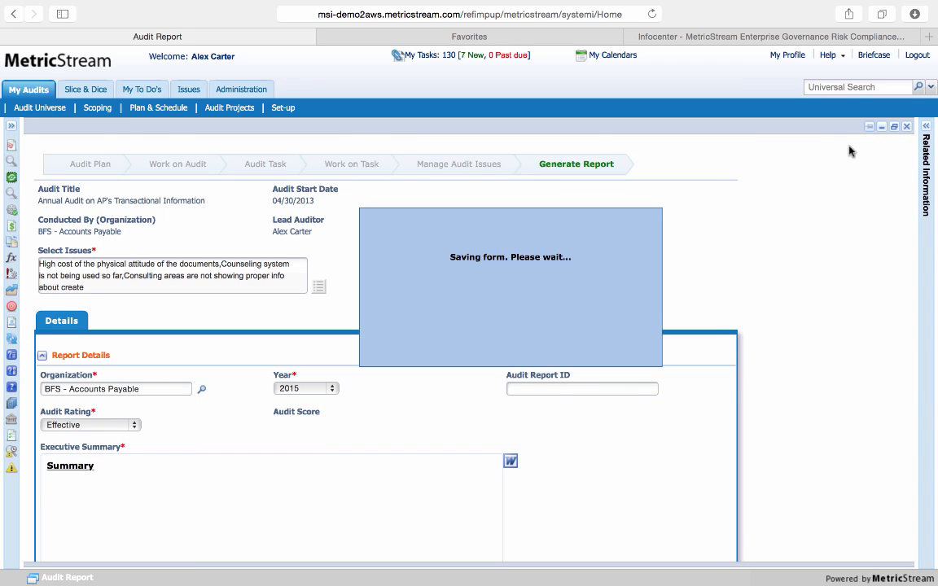
Export the Draft Audit Report in Microsoft Word format and open the downloaded document in Word
left_click(885, 146)
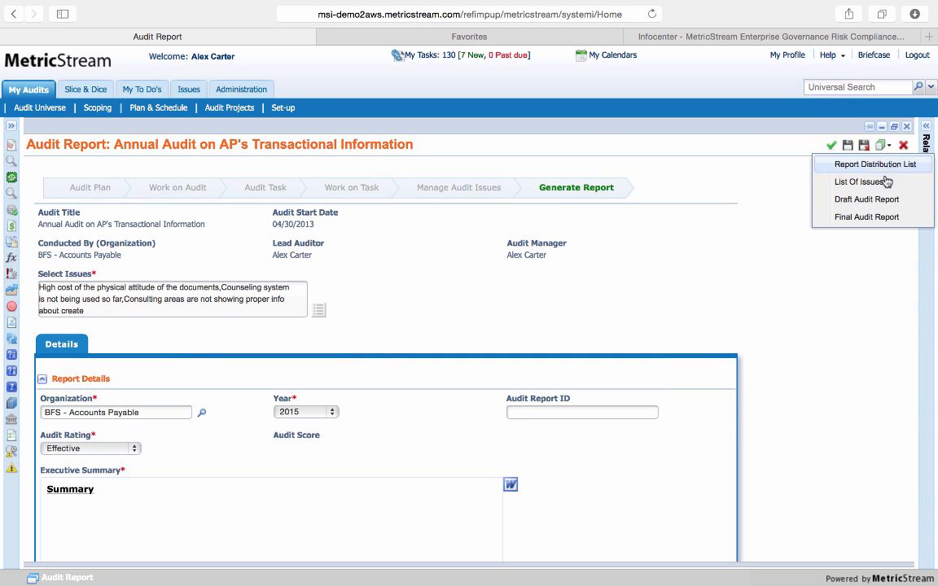
left_click(867, 199)
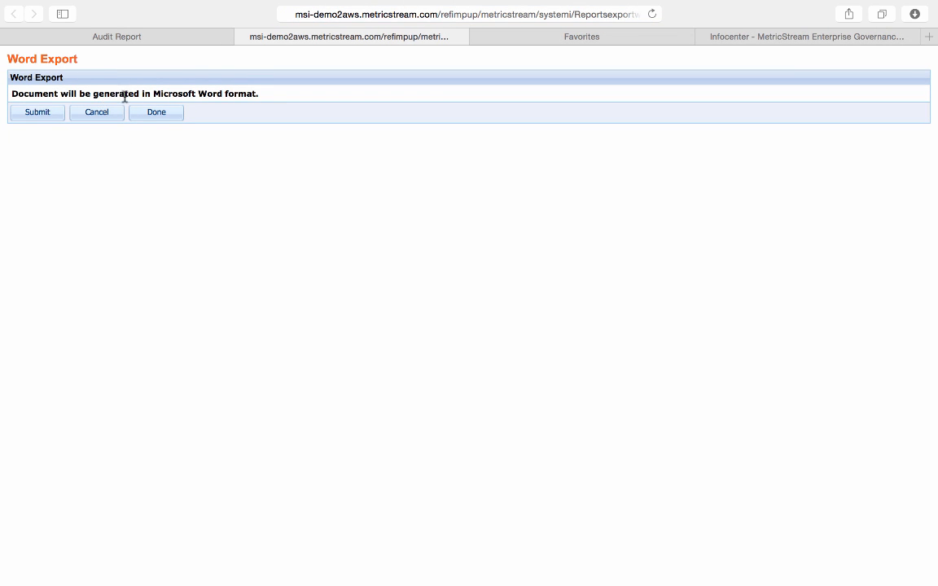
left_click(48, 115)
left_click(916, 14)
double_click(855, 69)
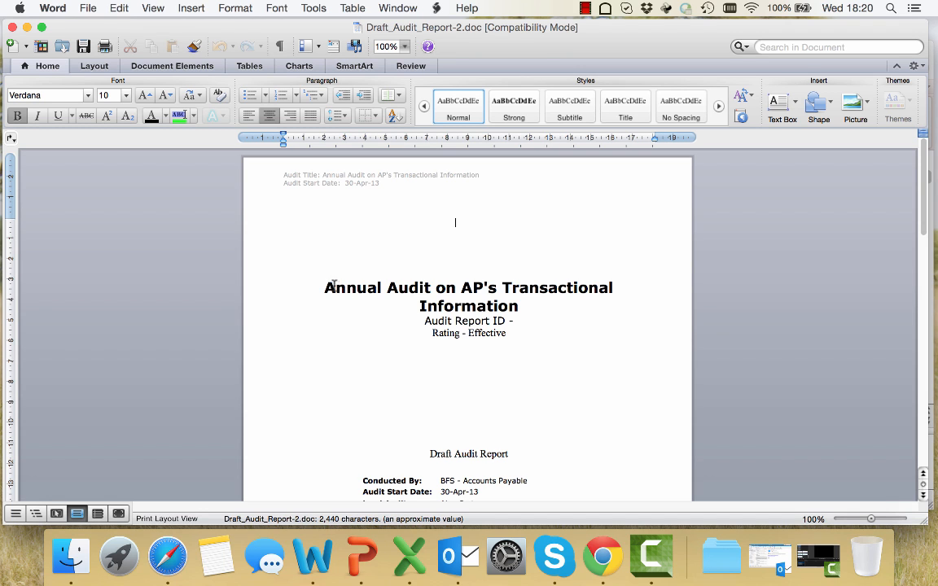
Examine the cover page of the draft audit report, including its title, rating, audit details and executive summary
left_click_drag(325, 288, 428, 333)
left_click(525, 307)
left_click(465, 348)
scroll(465, 348, "down", 5)
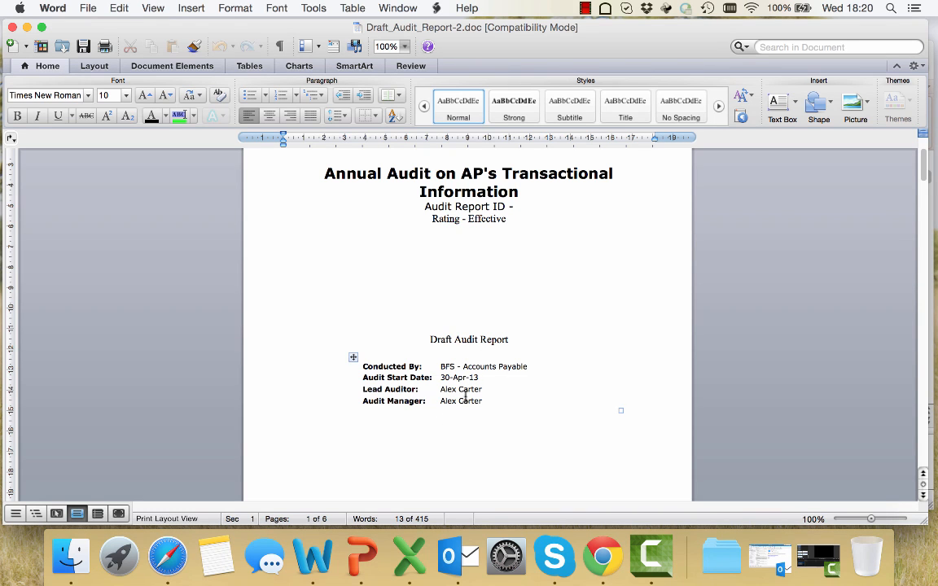
scroll(605, 379, "down", 8)
scroll(605, 378, "down", 3)
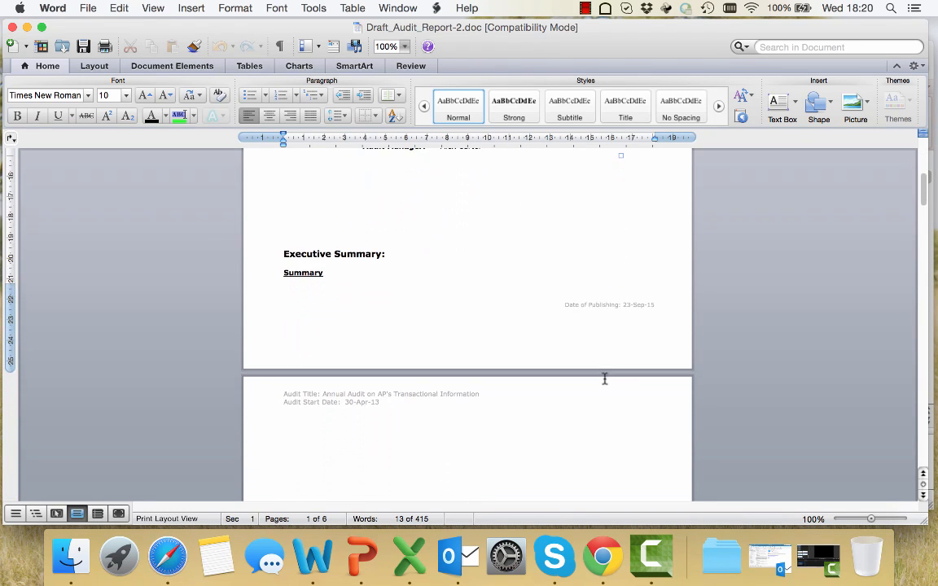
Review the remaining pages of the draft report, covering the summary of issues, audit scope, details, actions and report recipients
scroll(420, 292, "down", 4)
scroll(420, 292, "down", 20)
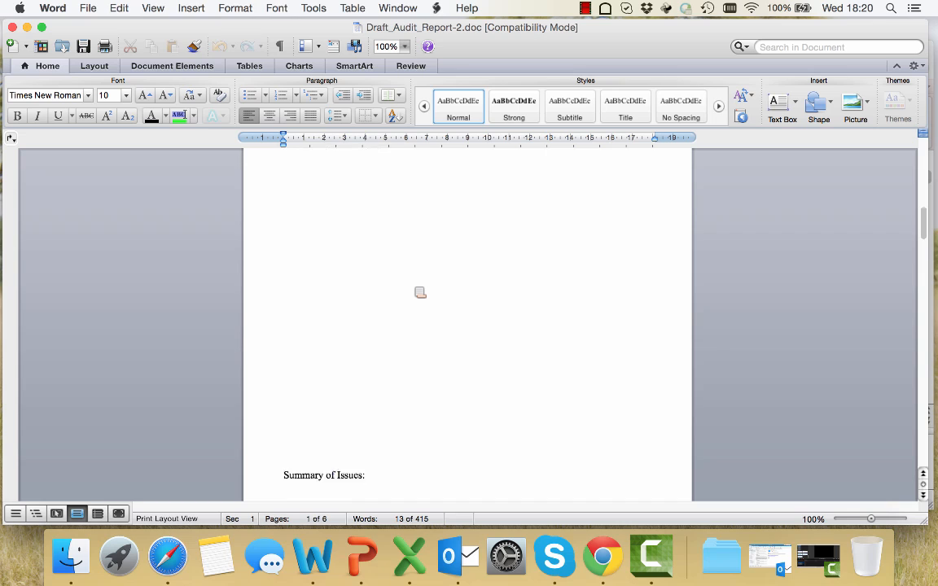
scroll(402, 296, "down", 15)
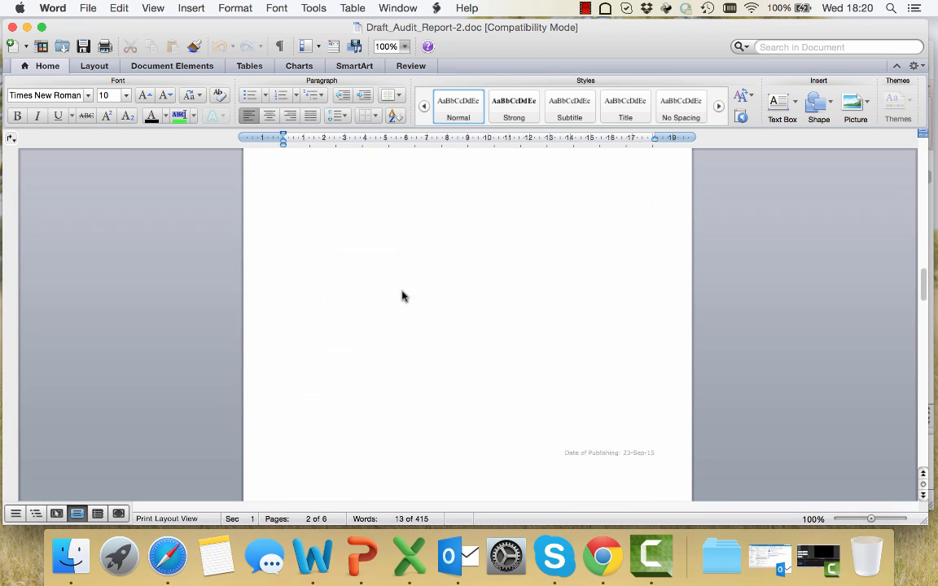
scroll(403, 292, "down", 15)
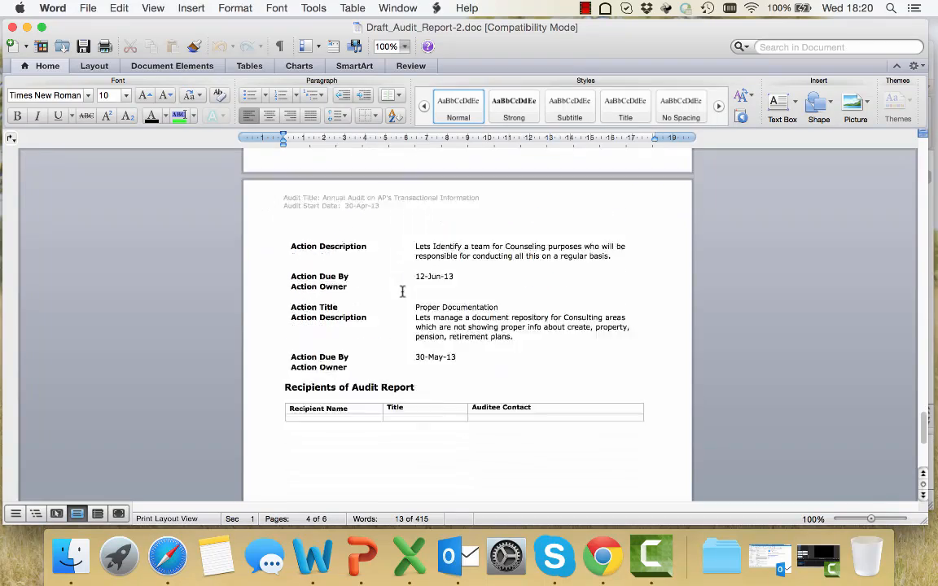
scroll(402, 292, "up", 15)
scroll(408, 298, "up", 15)
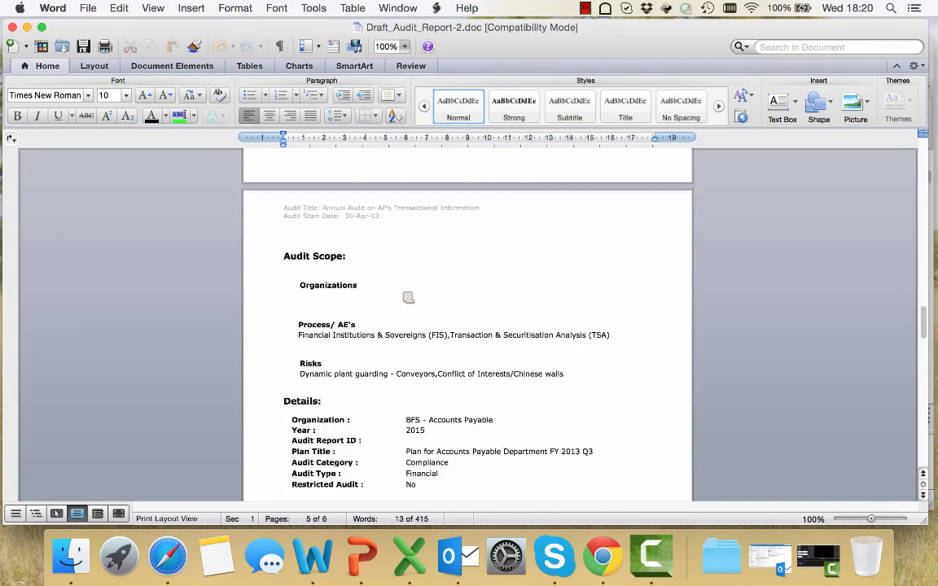
scroll(408, 298, "up", 15)
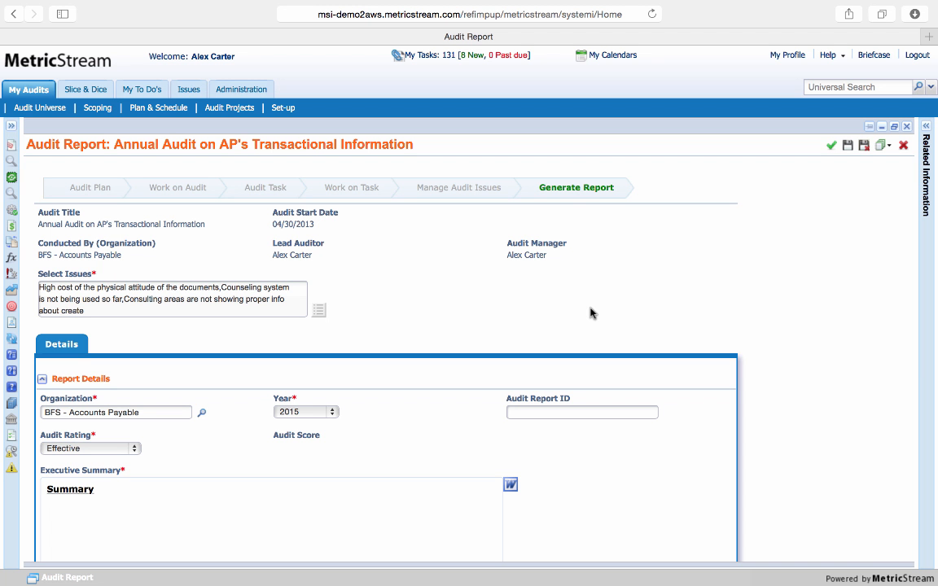
Back in the MetricStream Audit Report form, examine the Final Report attachment field under Final Report for Review
scroll(591, 314, "down", 5)
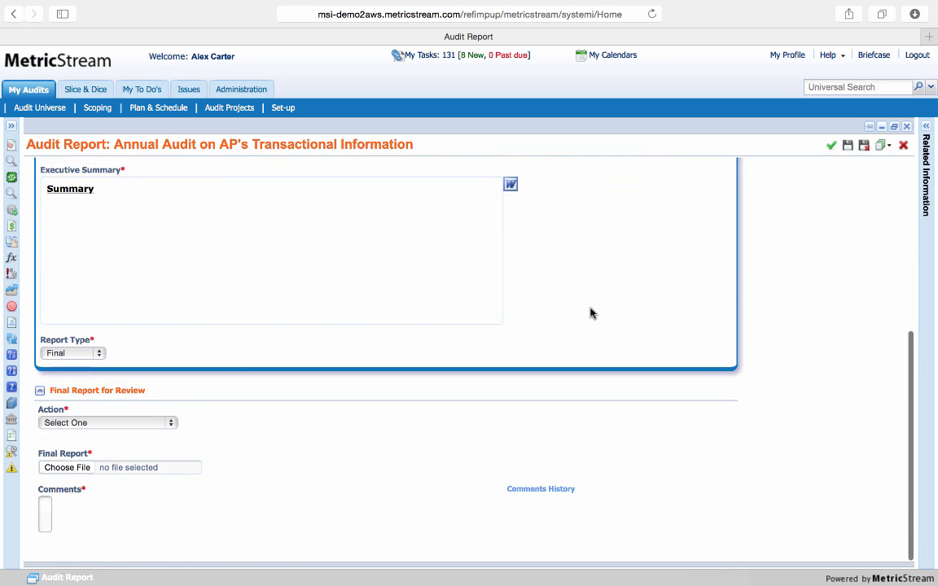
left_click_drag(84, 456, 38, 453)
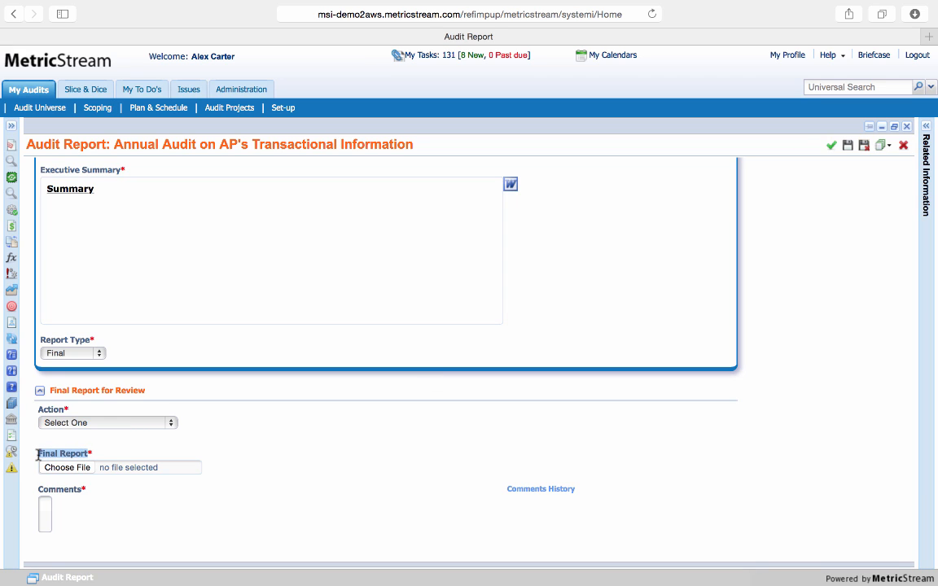
left_click(118, 459)
From the audit projects list, open the Audit Closure form for the Annual Audit on AP's Transactional Information
left_click(238, 110)
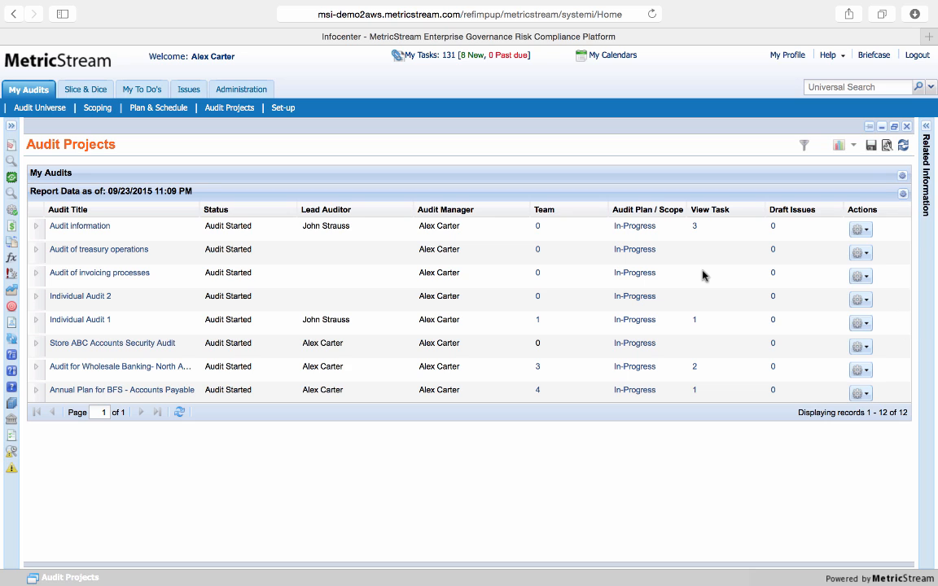
scroll(703, 275, "down", 3)
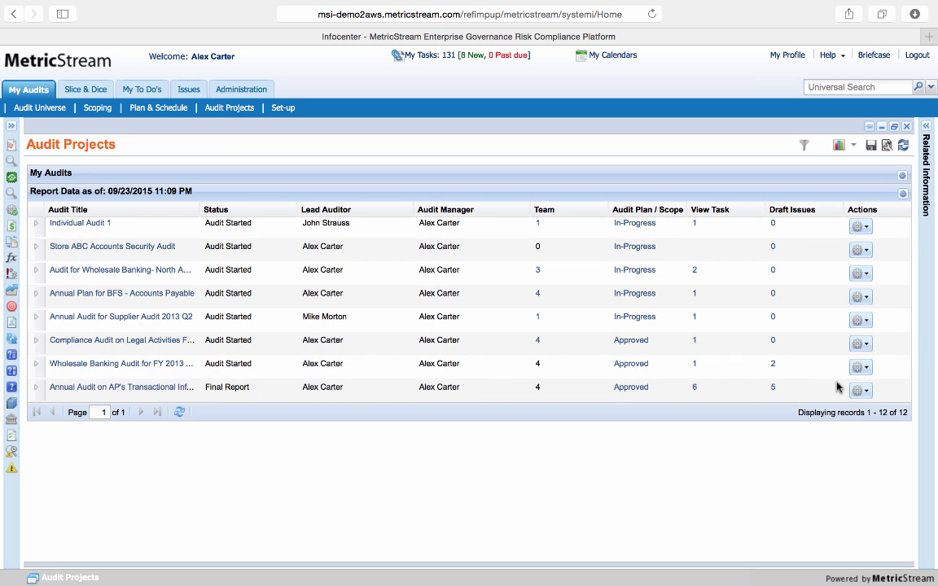
left_click(861, 393)
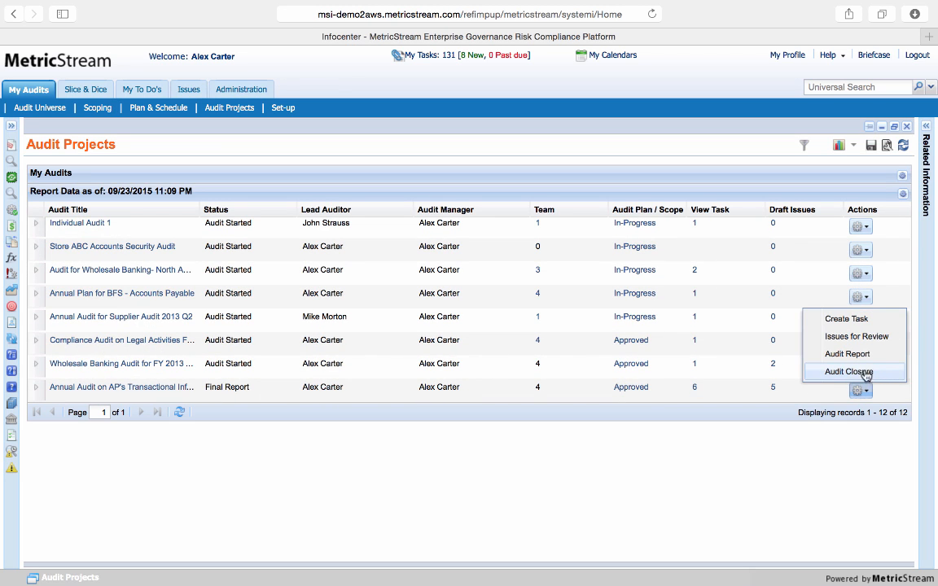
left_click(848, 372)
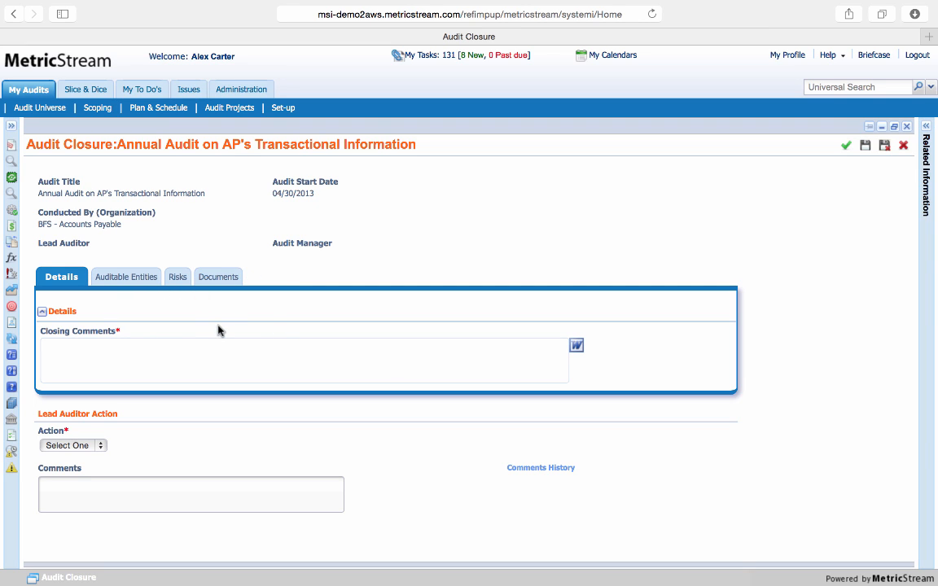
In the closure form, examine the document attachments area and the available lead auditor actions without choosing one
left_click(204, 275)
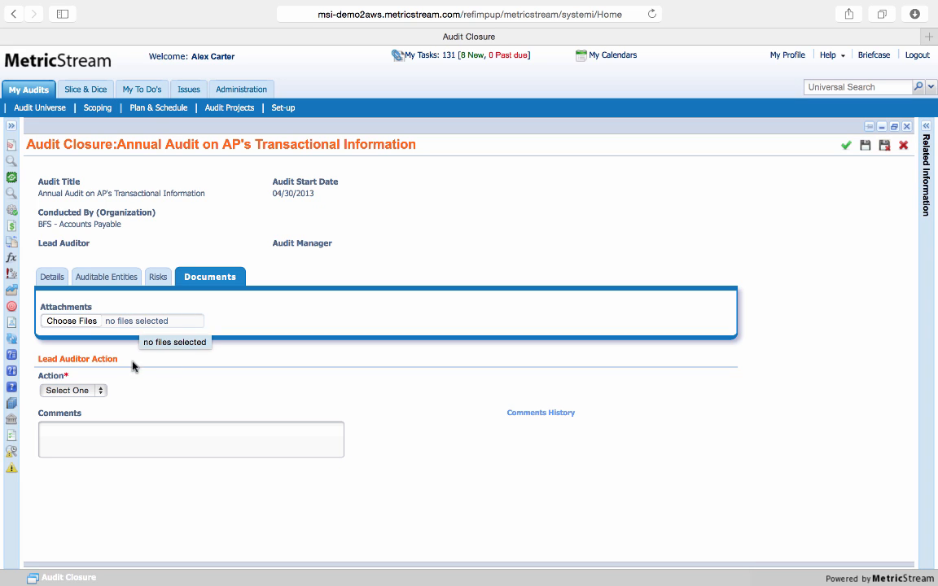
left_click(92, 391)
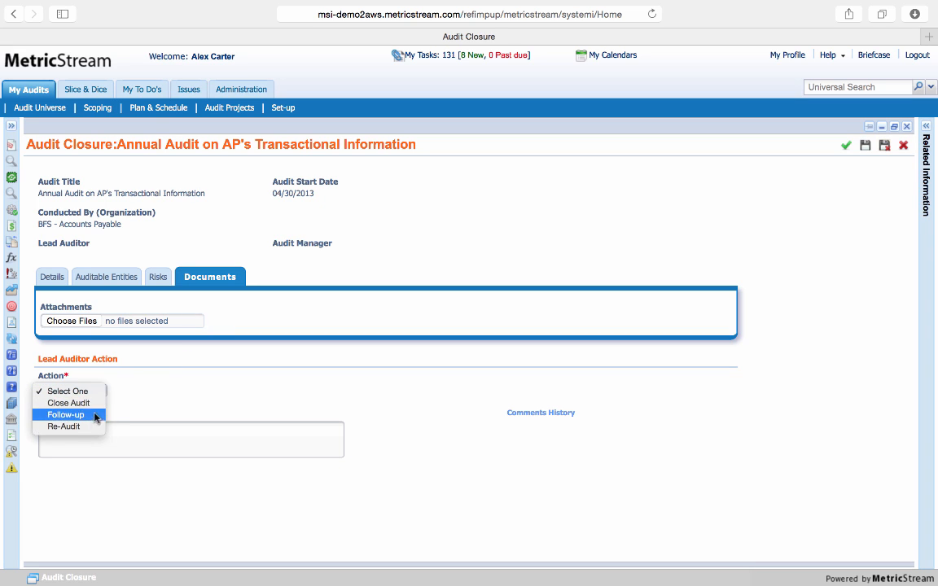
left_click(159, 410)
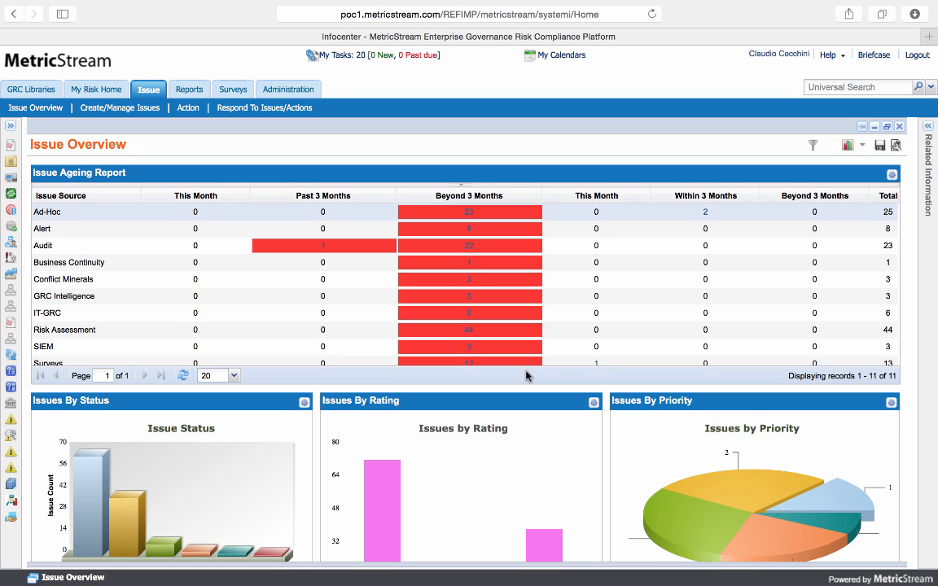
Inspect the Ad-Hoc issues beyond 3 months from the Issue Ageing Report, and review the issue charts by status, rating and priority
left_click(468, 214)
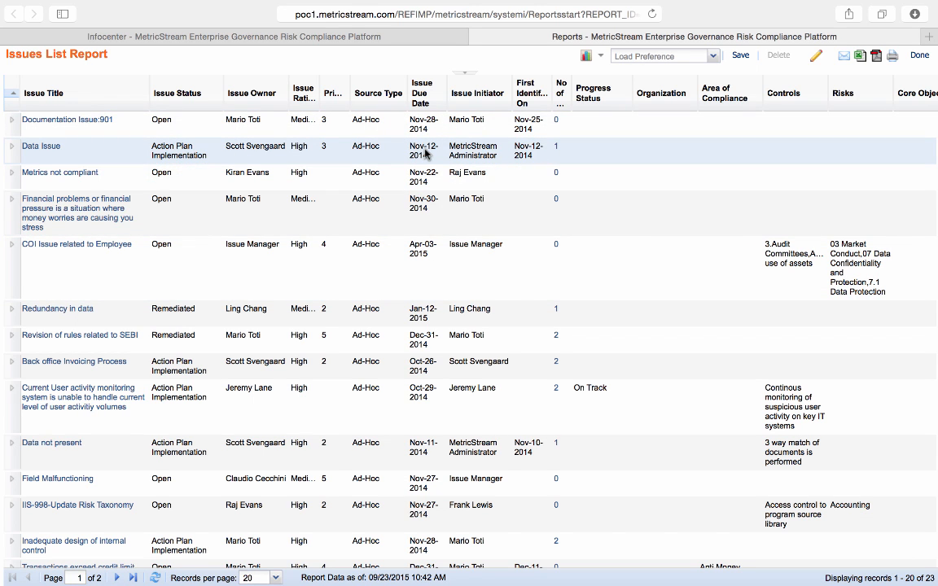
left_click(477, 37)
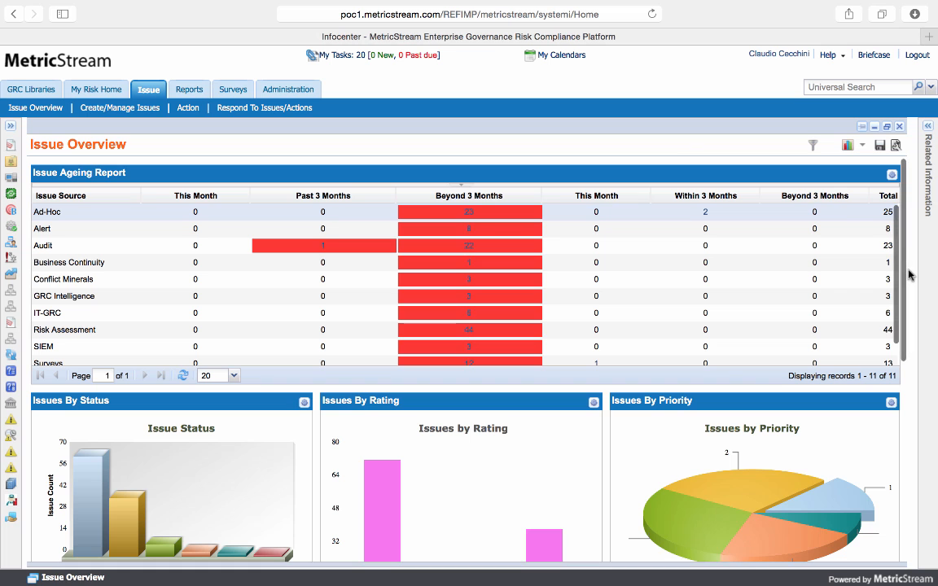
scroll(875, 328, "down", 3)
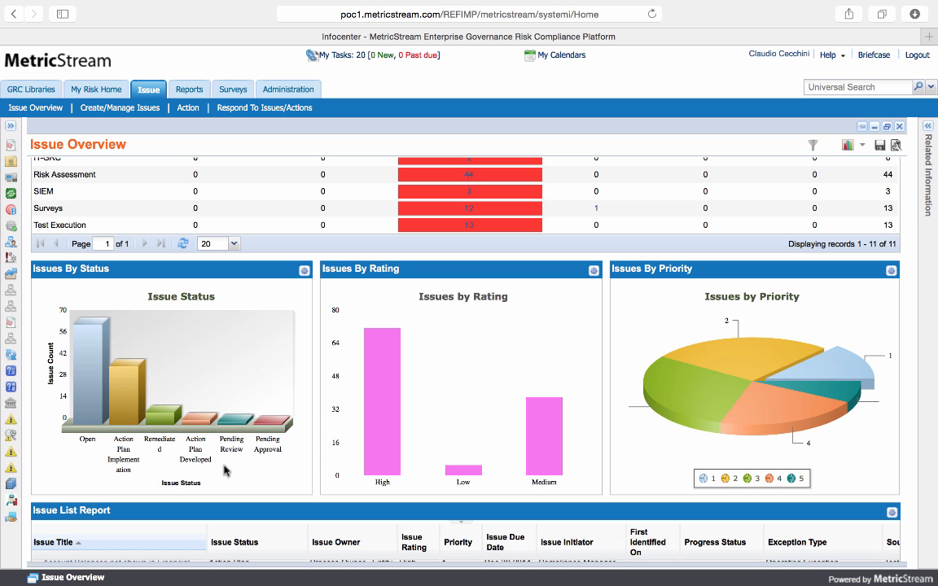
scroll(226, 471, "down", 3)
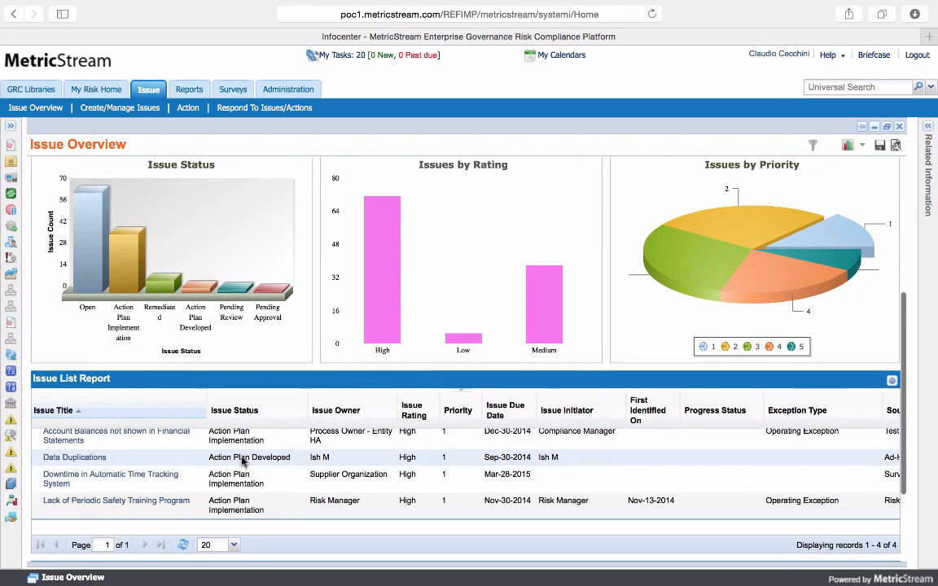
mouse_move(371, 277)
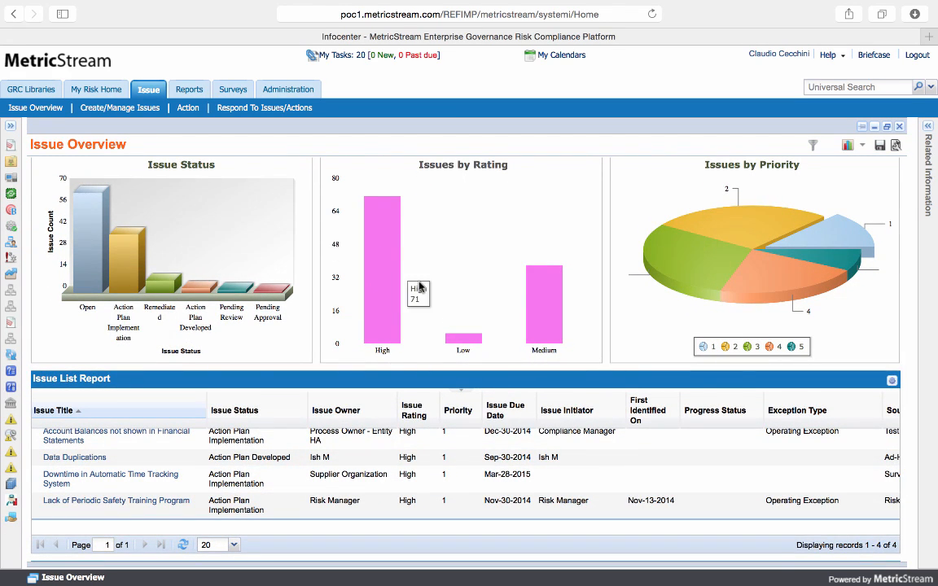
scroll(450, 285, "up", 1)
scroll(455, 274, "up", 1)
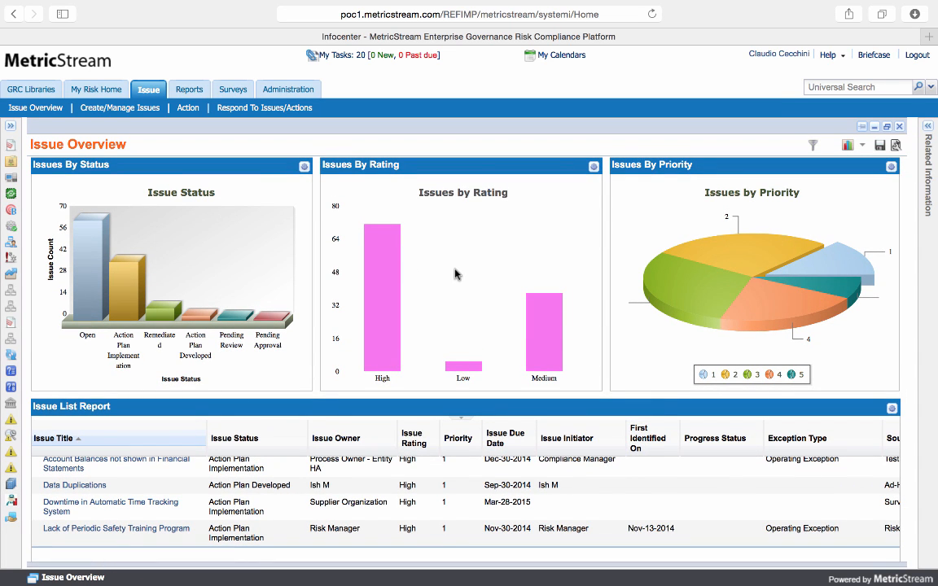
scroll(455, 273, "down", 5)
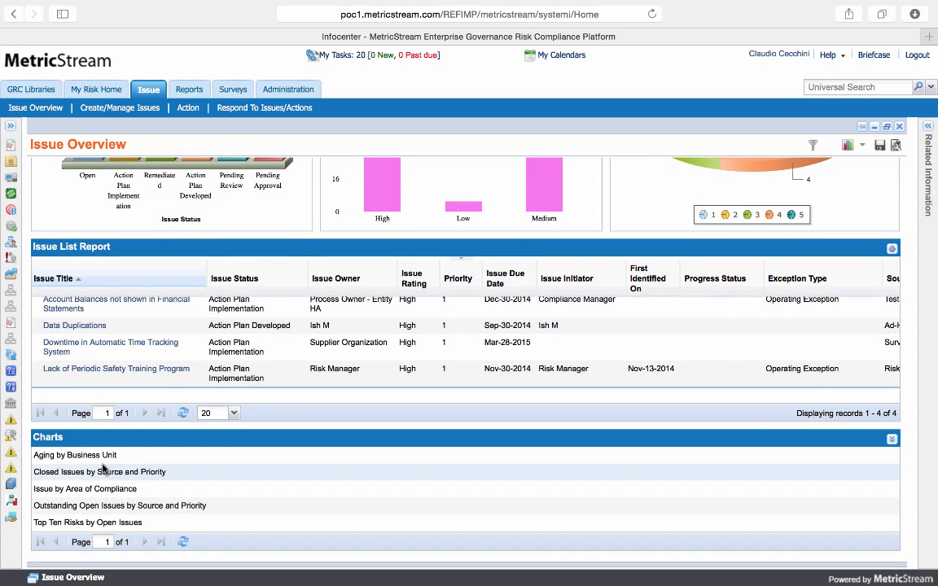
View the Aging by Business Unit chart and the Outstanding Open Issues by Source and Priority chart from the Issue Overview
scroll(98, 467, "up", 3)
left_click(100, 513)
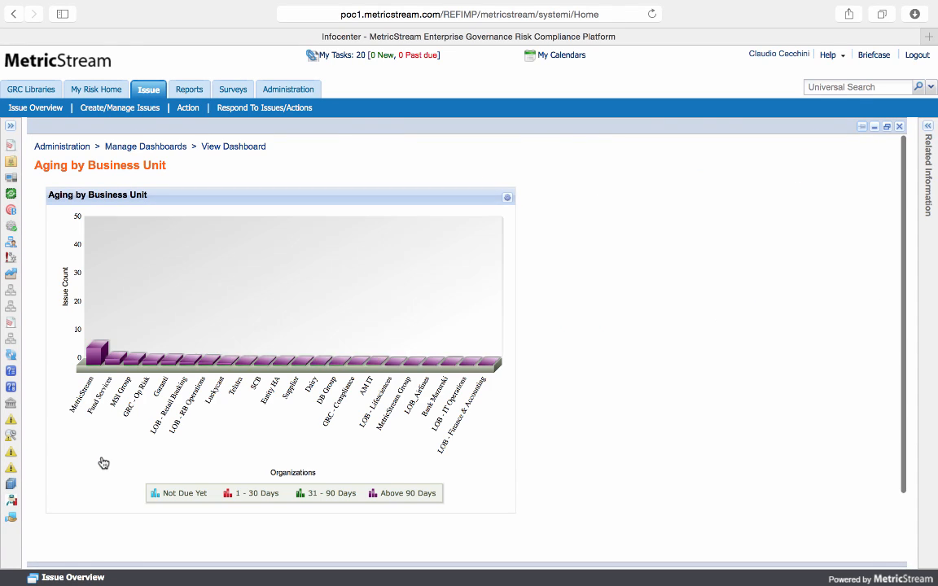
left_click(147, 91)
scroll(261, 371, "down", 10)
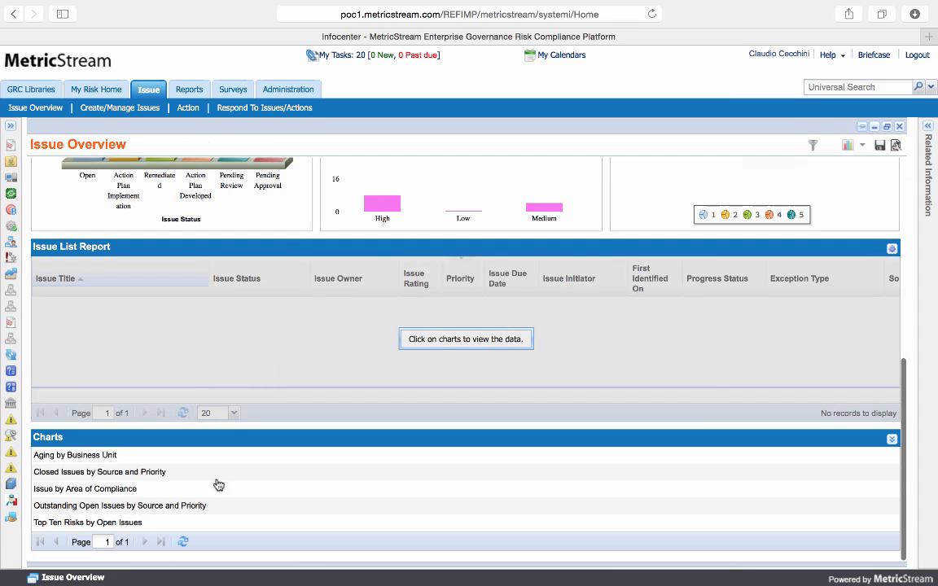
left_click(197, 506)
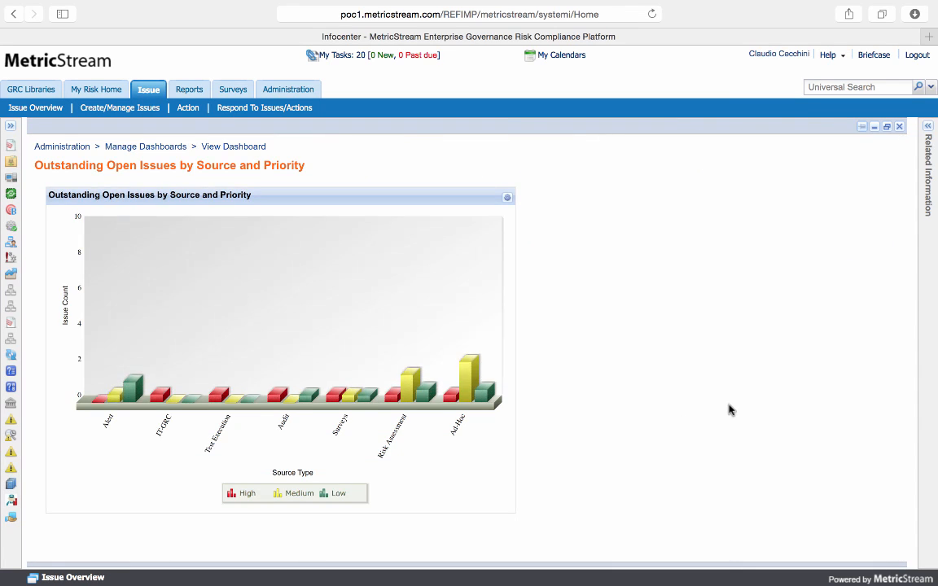